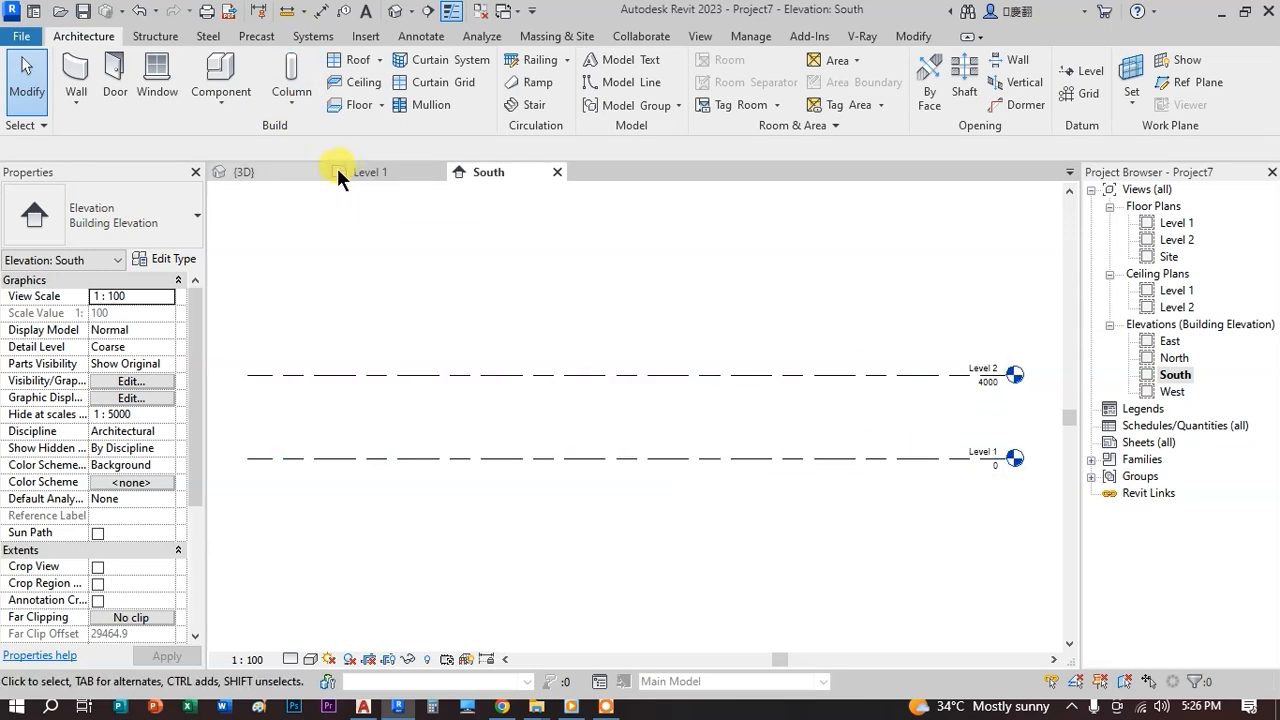
- Draw four connected Generic - 200mm CMU walls forming a rectangle of about 20000 by 10000 in the Level 1 floor plan
{"action": "double_click", "coordinate": [1170, 222]}
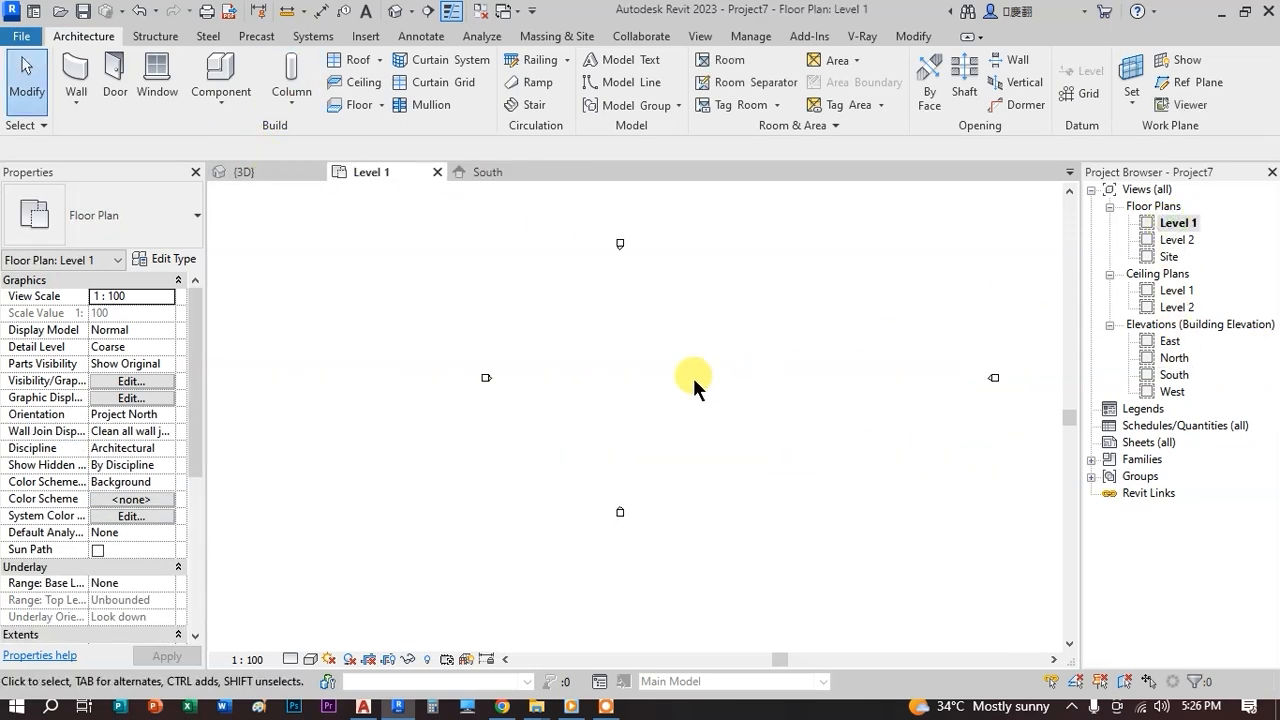
{"action": "scroll", "coordinate": [542, 399], "scroll_direction": "up", "scroll_amount": 2}
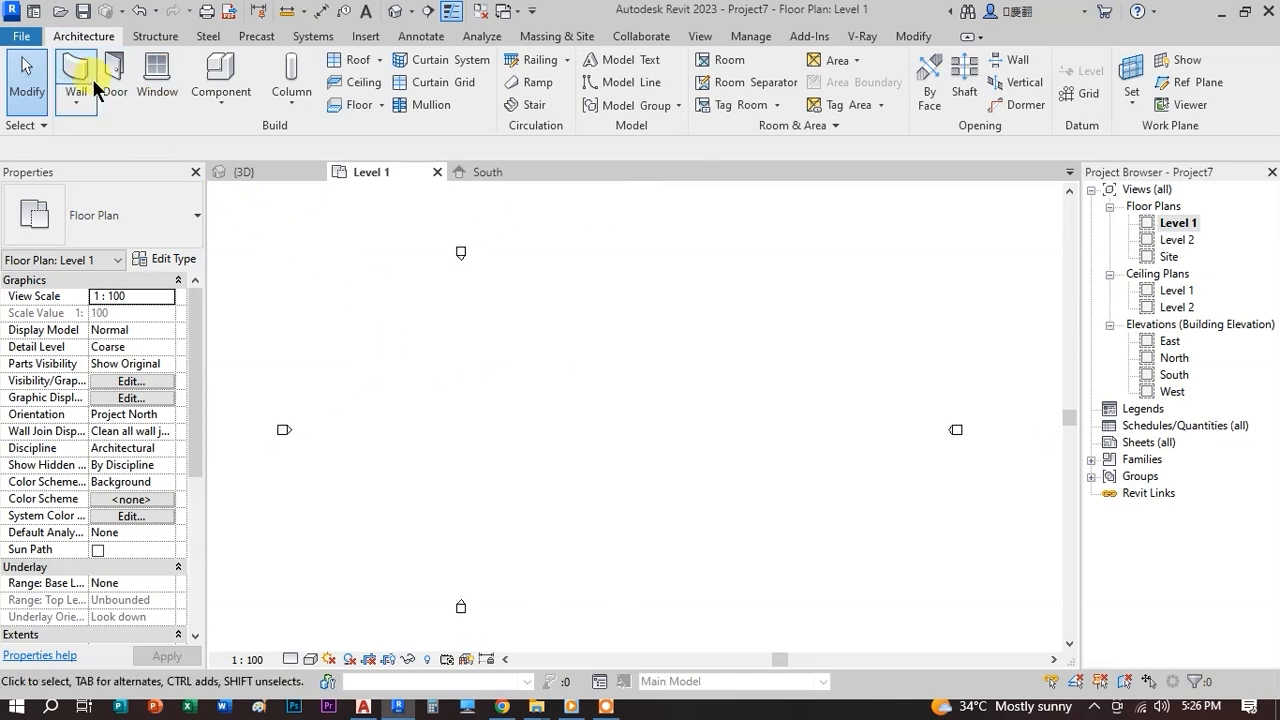
{"action": "scroll", "coordinate": [560, 417], "scroll_direction": "up", "scroll_amount": 1}
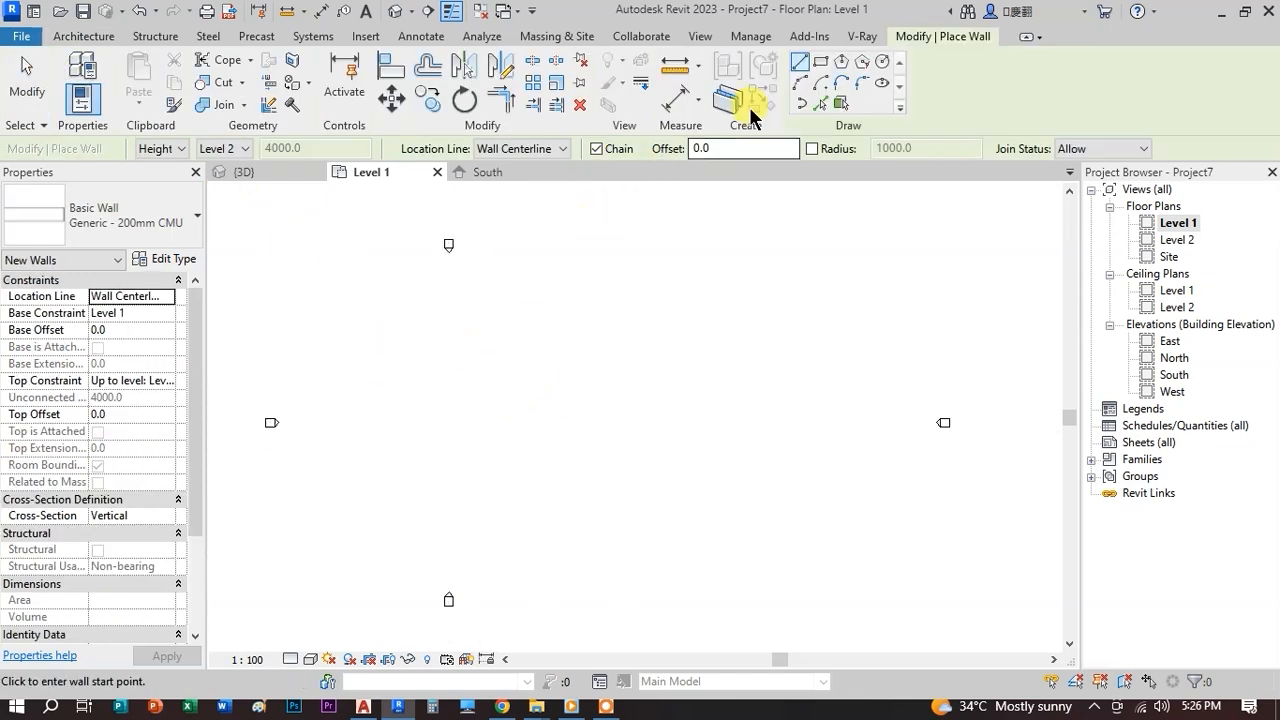
{"action": "left_click", "coordinate": [341, 333]}
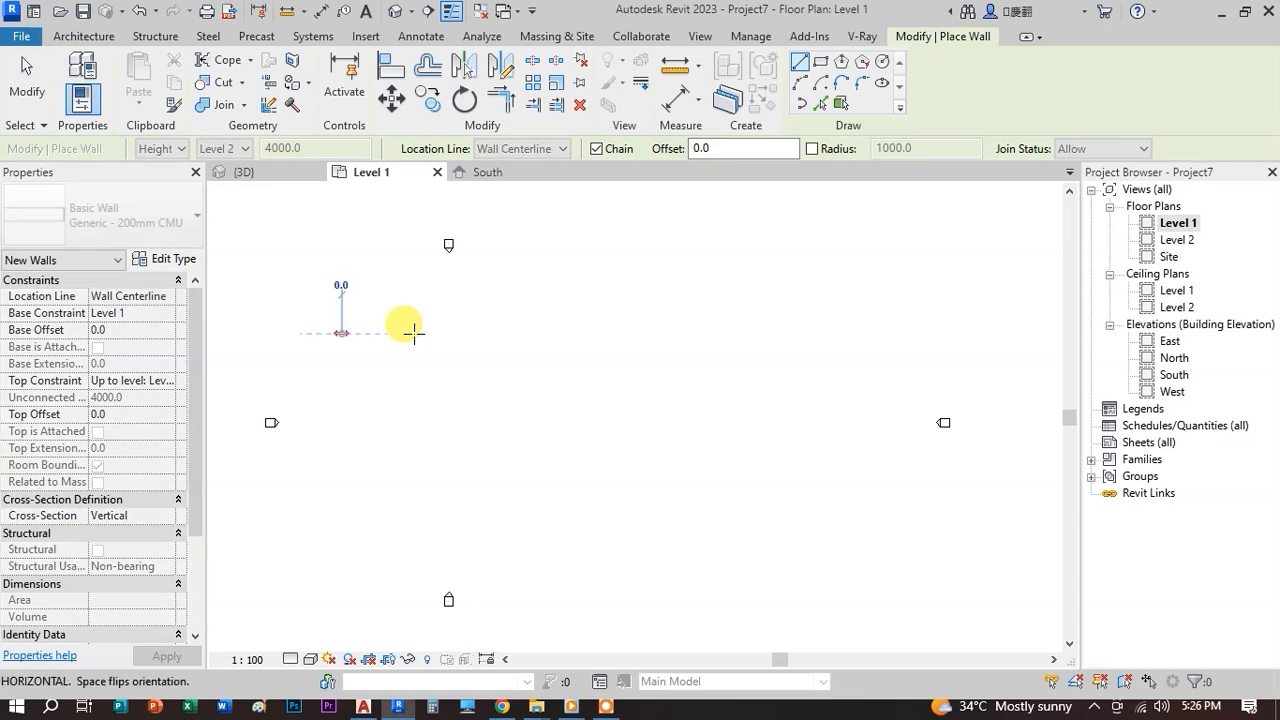
{"action": "left_click", "coordinate": [483, 333]}
{"action": "left_click", "coordinate": [482, 403]}
{"action": "left_click", "coordinate": [341, 403]}
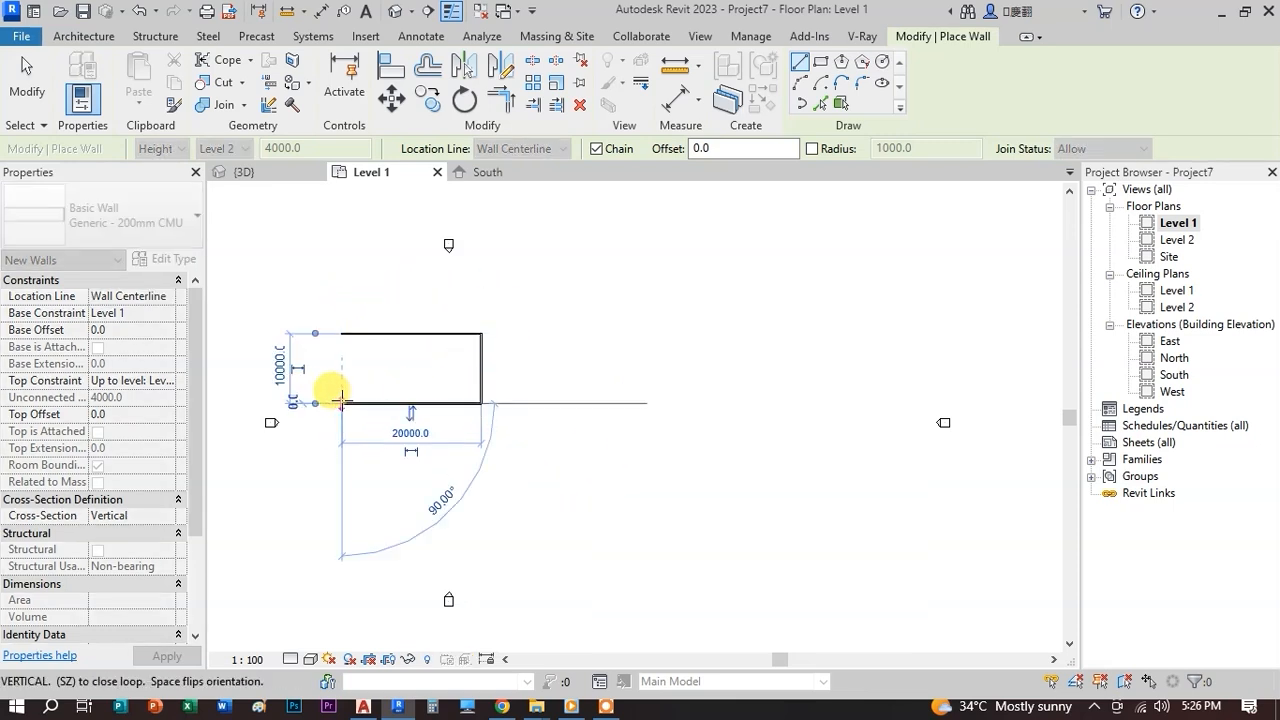
{"action": "left_click", "coordinate": [342, 333]}
{"action": "left_click", "coordinate": [41, 98]}
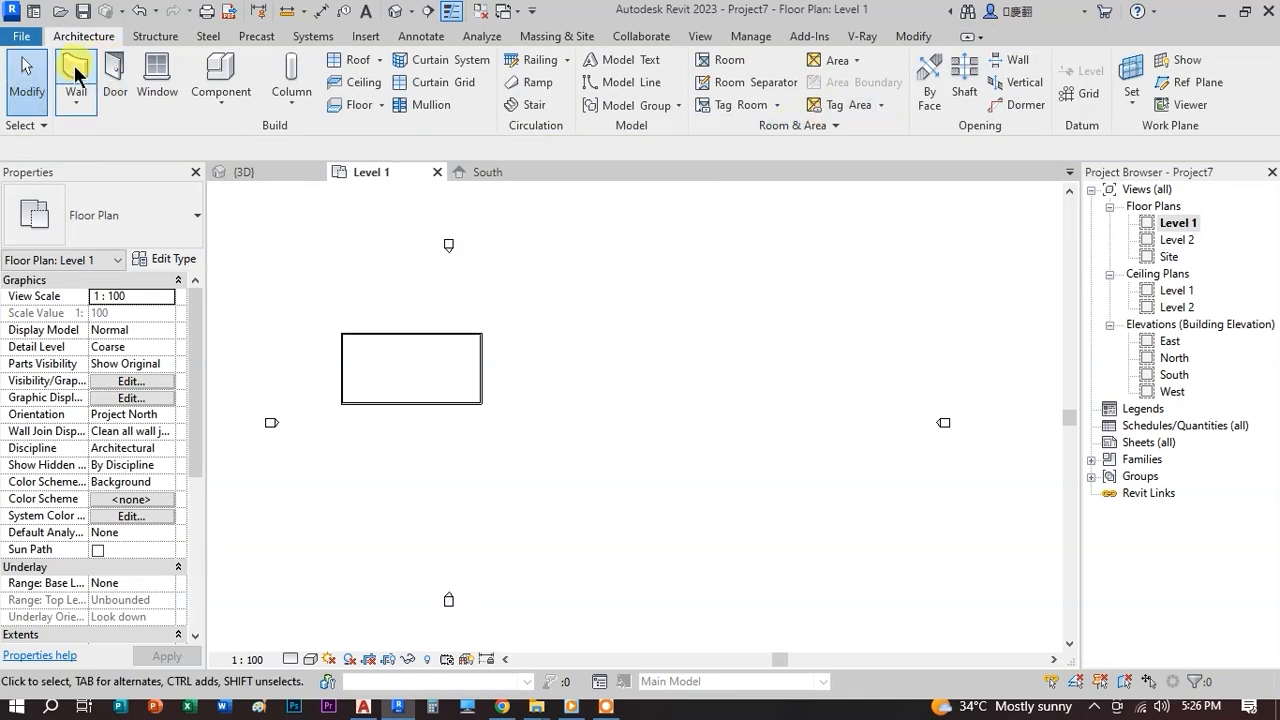
- Draw a rectangular wall enclosure of about 10360 by 10000 beside the first one, and a six-sided polygon wall of about 5000 radius beyond it
{"action": "left_click", "coordinate": [822, 64]}
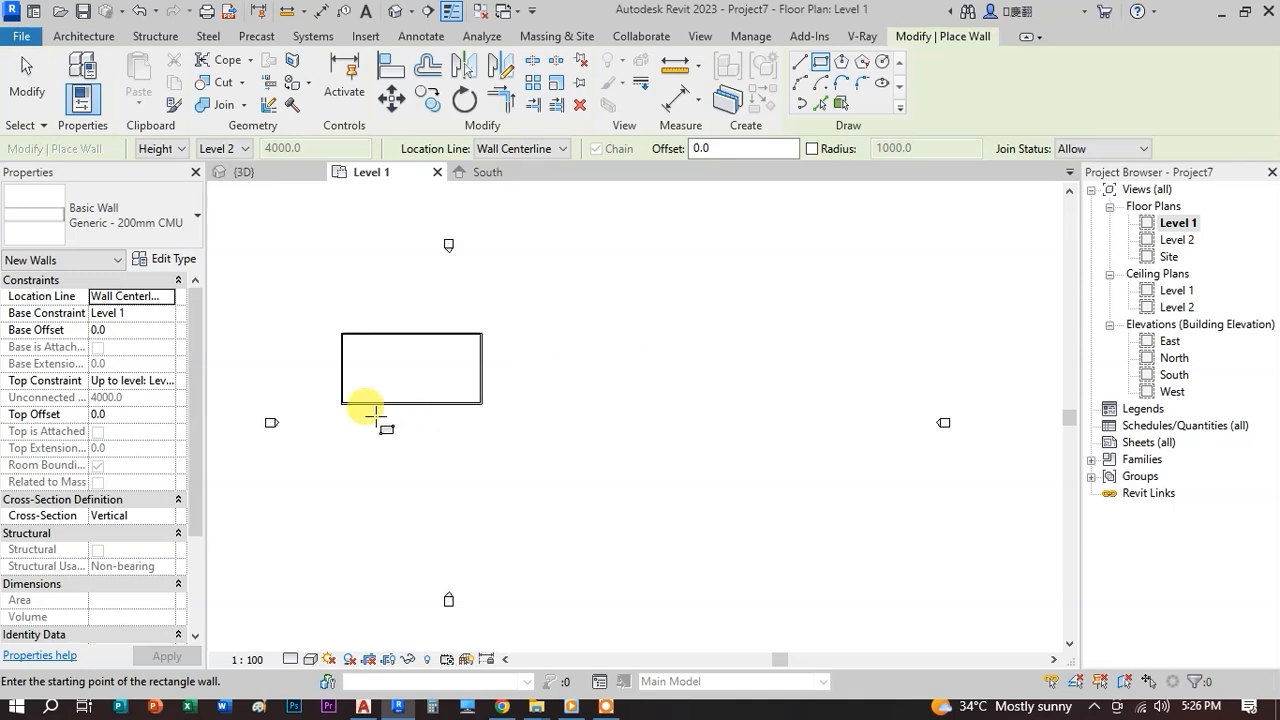
{"action": "left_click", "coordinate": [528, 334]}
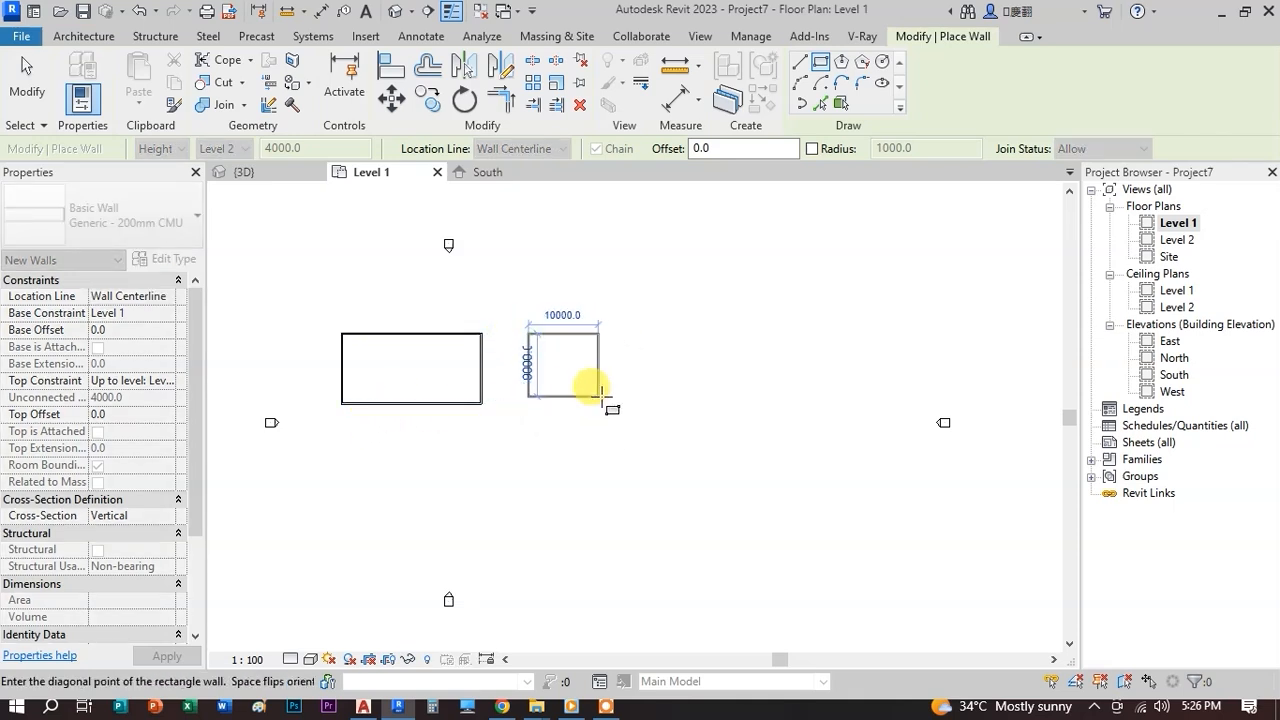
{"action": "left_click", "coordinate": [599, 401]}
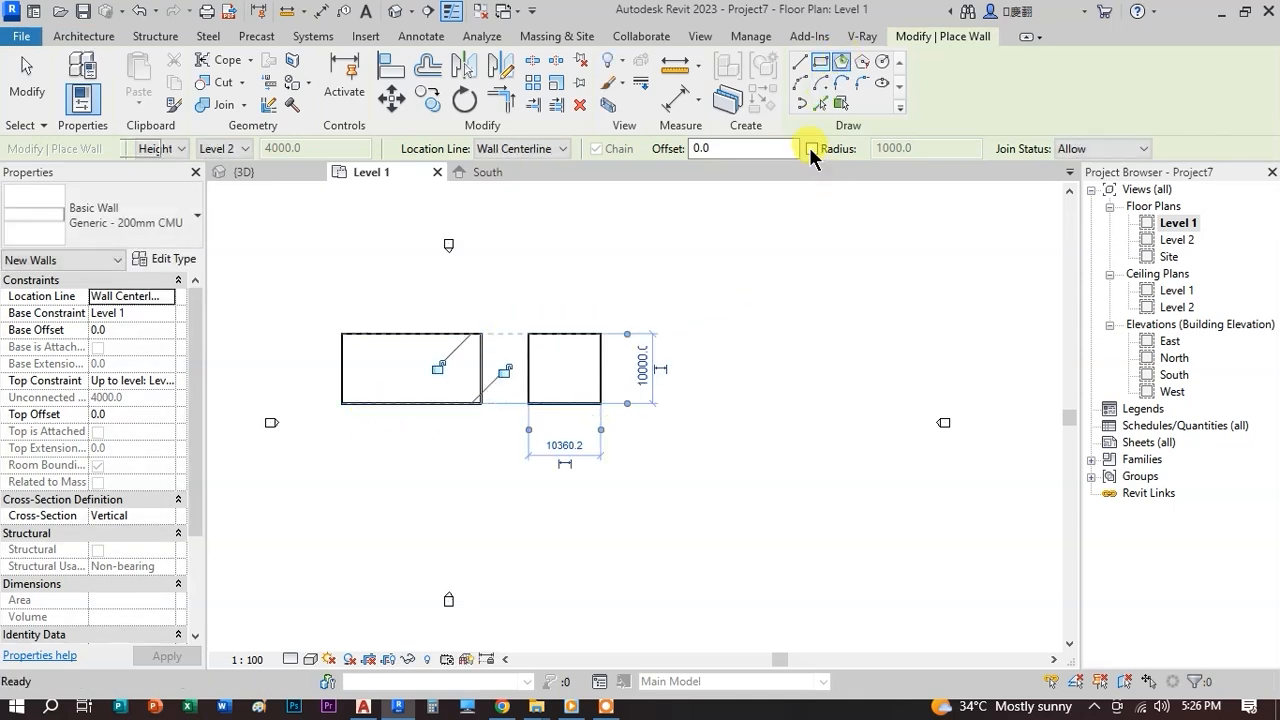
{"action": "left_click", "coordinate": [841, 61]}
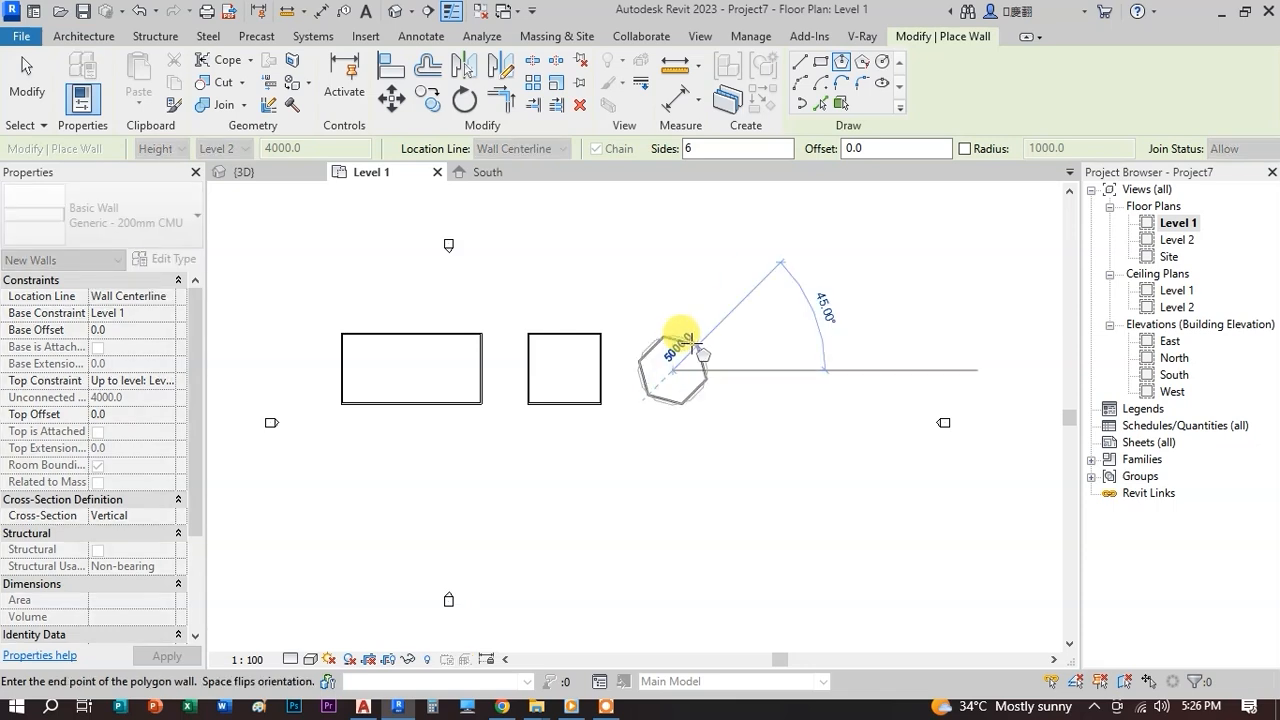
{"action": "left_click", "coordinate": [690, 343]}
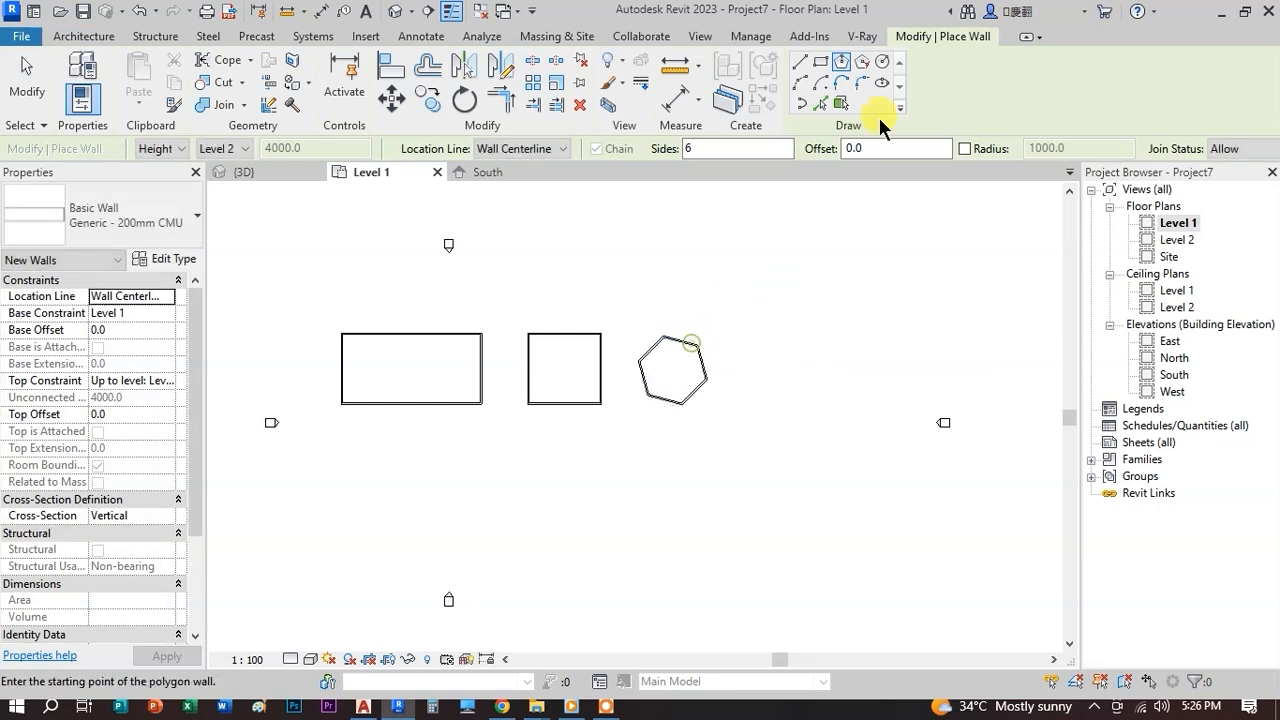
- Draw a circular wall with a radius of about 7000 below the long rectangular enclosure
{"action": "left_click", "coordinate": [880, 62]}
{"action": "left_click", "coordinate": [382, 484]}
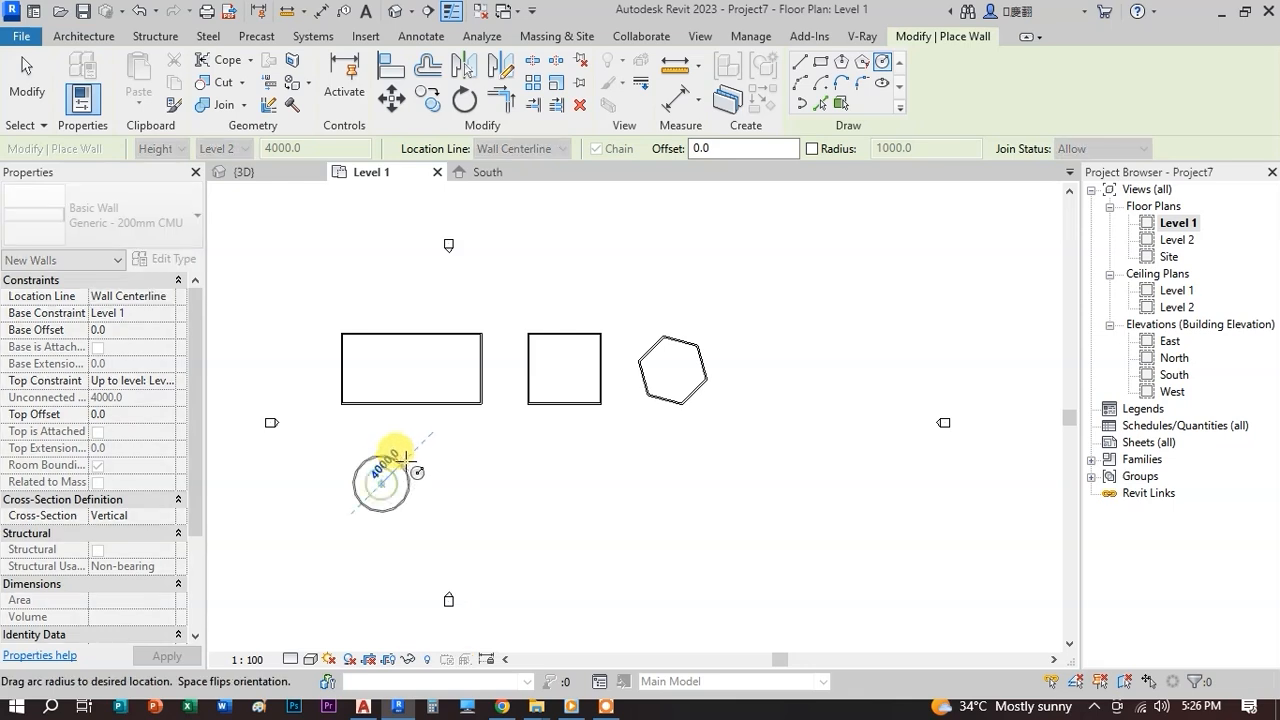
{"action": "left_click", "coordinate": [414, 441]}
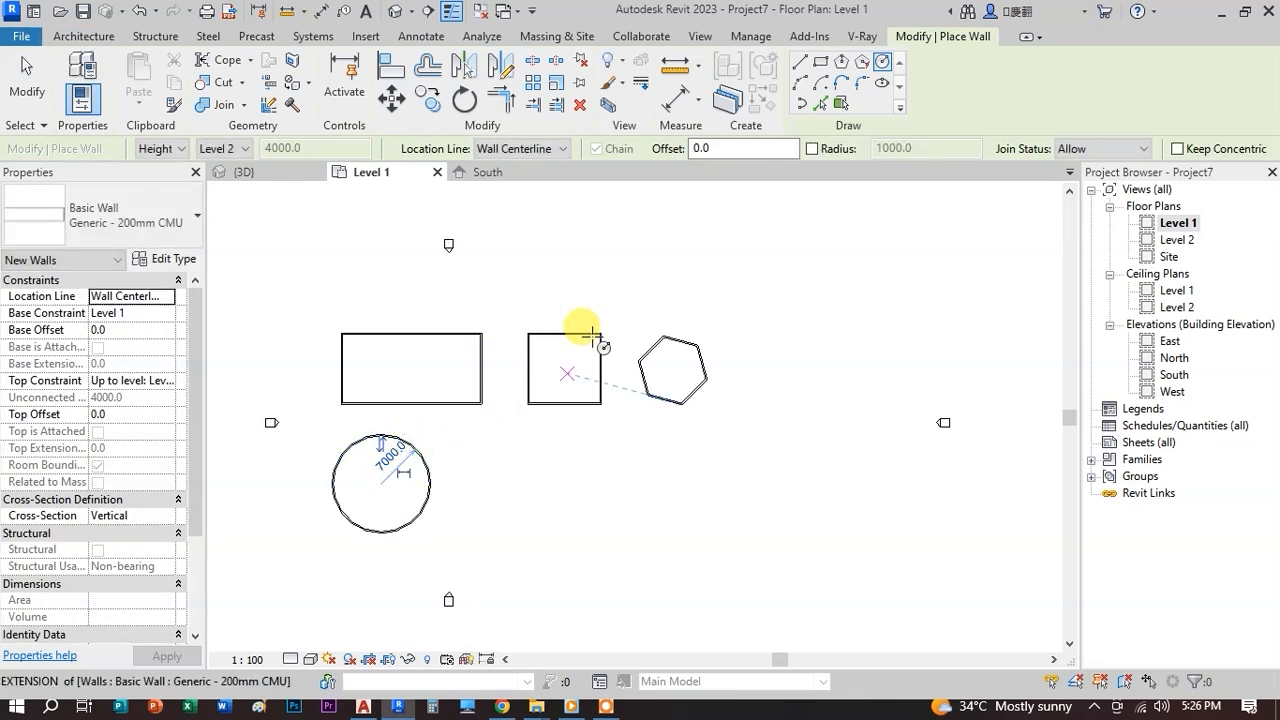
- Draw a semicircular arc wall of about 6500 radius between the circular wall and the area below the square enclosure
{"action": "left_click", "coordinate": [800, 81]}
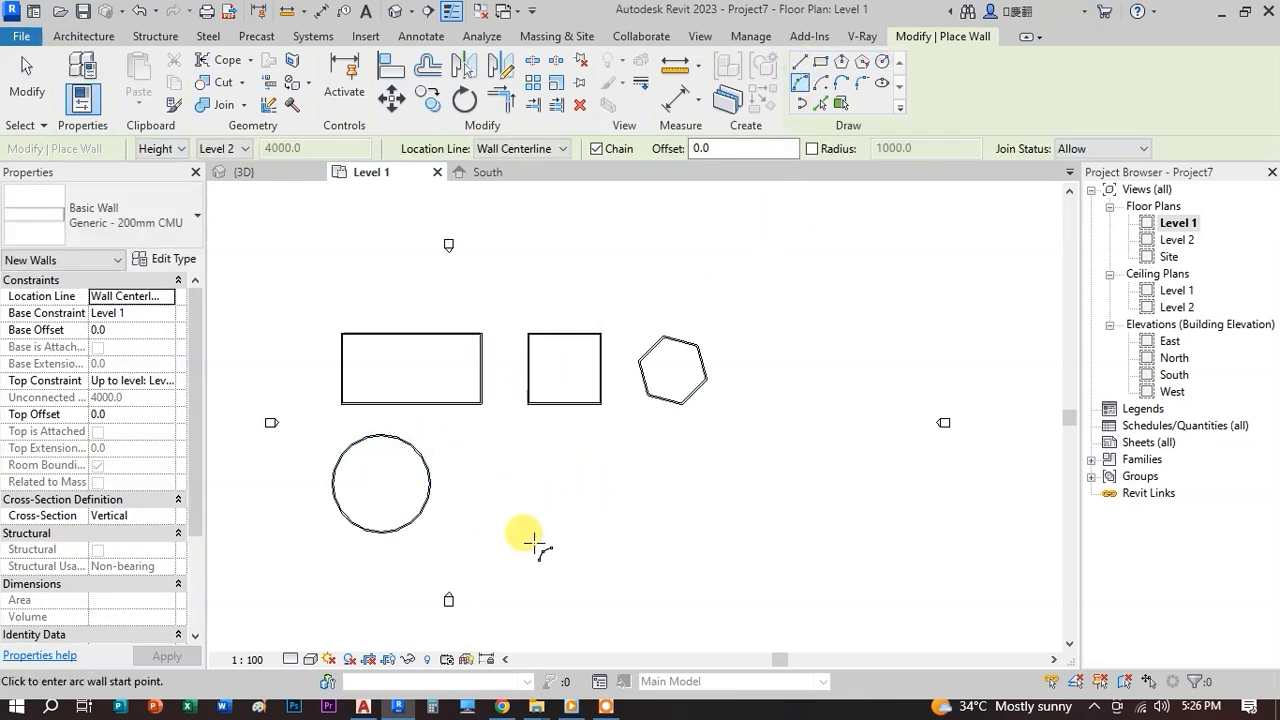
{"action": "left_click", "coordinate": [528, 545]}
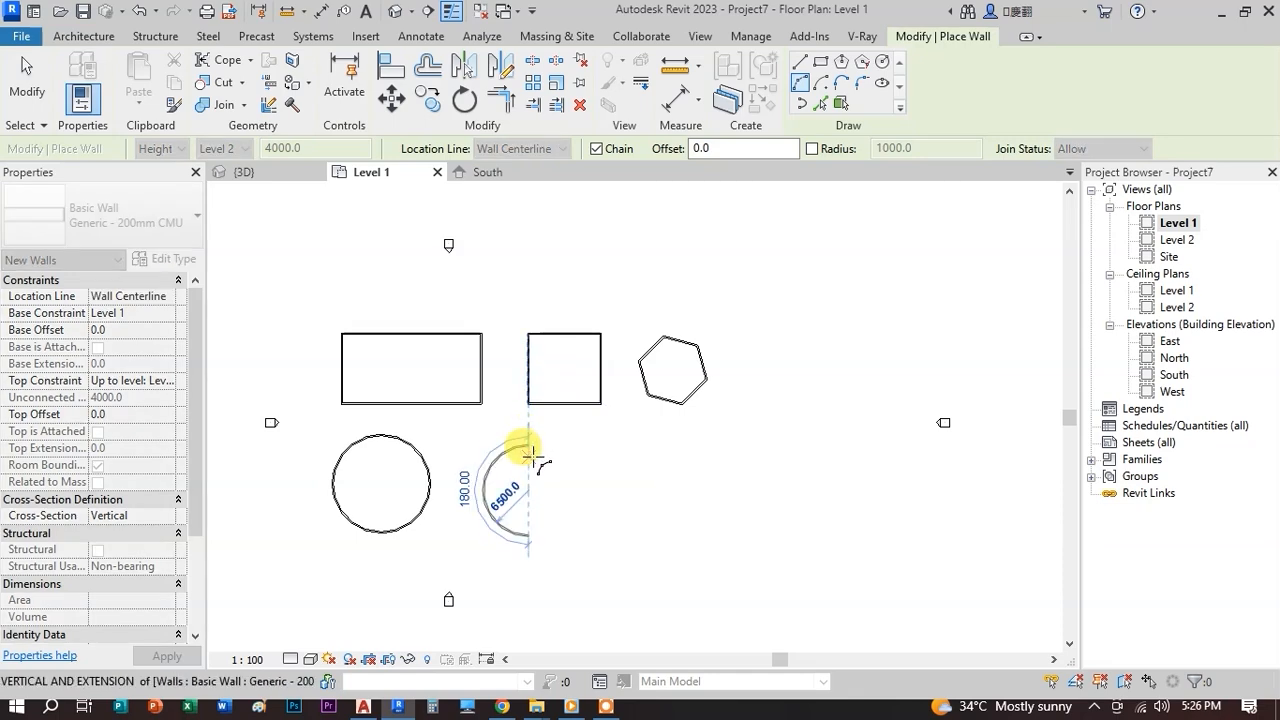
{"action": "left_click", "coordinate": [530, 455]}
{"action": "left_click", "coordinate": [26, 75]}
- Examine the walls between Level 1 and Level 2 in the South elevation
{"action": "scroll", "coordinate": [485, 380], "scroll_direction": "up", "scroll_amount": 2}
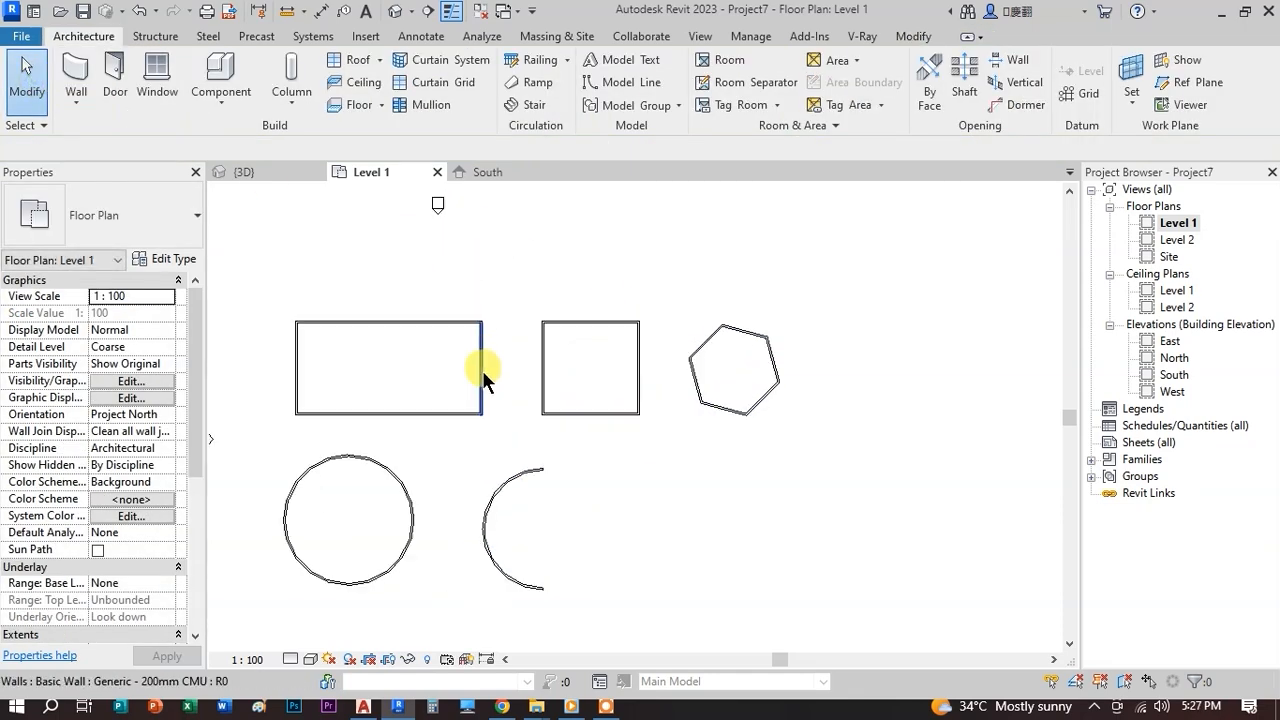
{"action": "double_click", "coordinate": [1180, 381]}
{"action": "scroll", "coordinate": [741, 476], "scroll_direction": "up", "scroll_amount": 4}
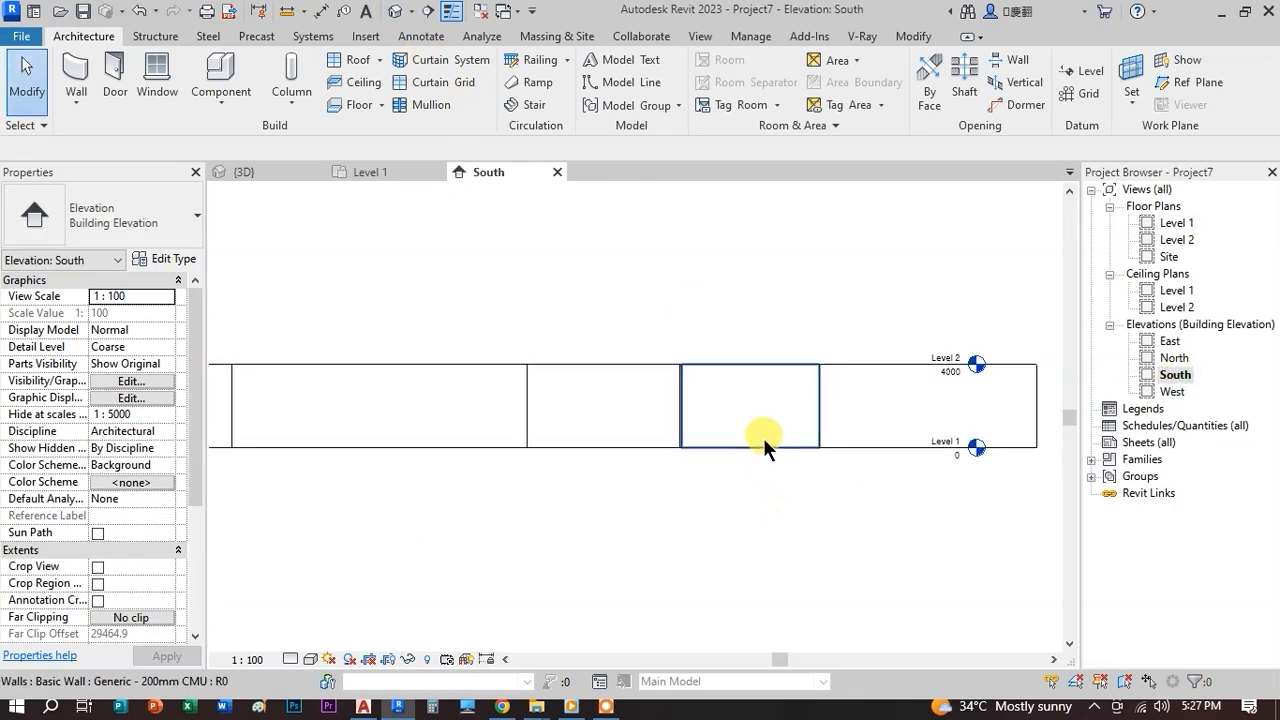
{"action": "scroll", "coordinate": [735, 420], "scroll_direction": "down", "scroll_amount": 6}
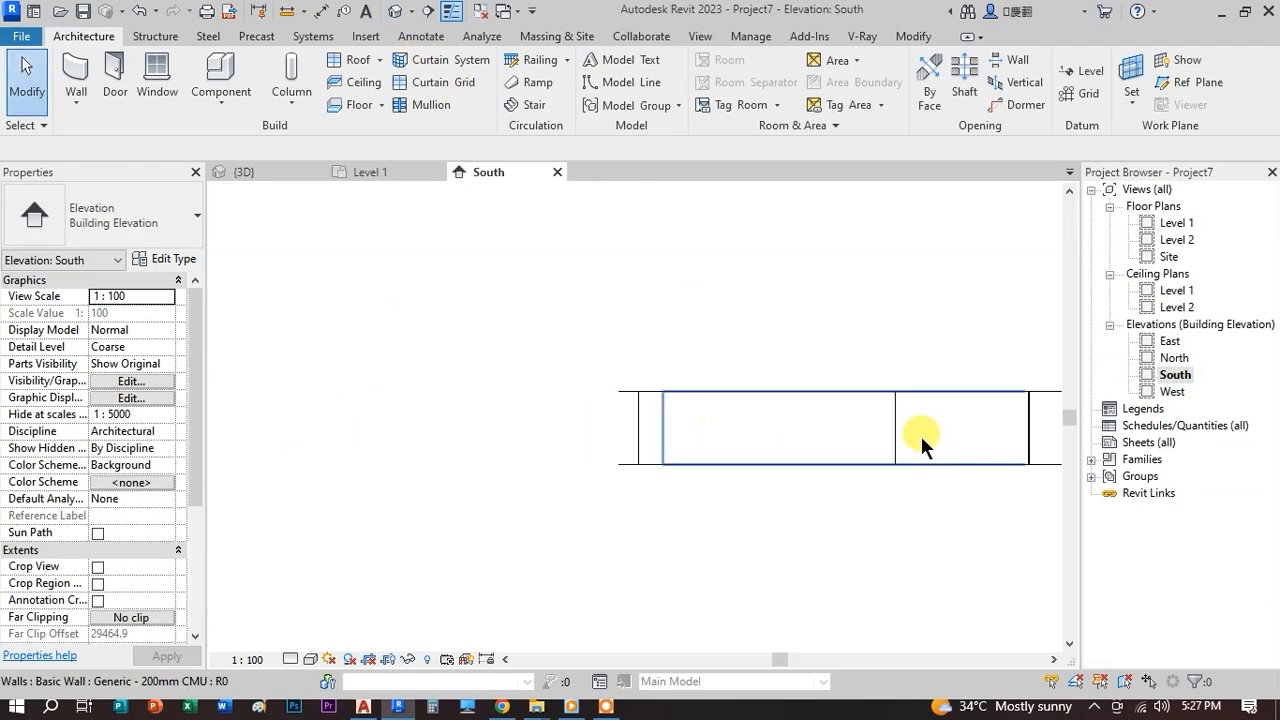
{"action": "scroll", "coordinate": [965, 415], "scroll_direction": "up", "scroll_amount": 1}
{"action": "middle_click_drag", "start_coordinate": [984, 425], "coordinate": [896, 424]}
{"action": "scroll", "coordinate": [765, 416], "scroll_direction": "up", "scroll_amount": 3}
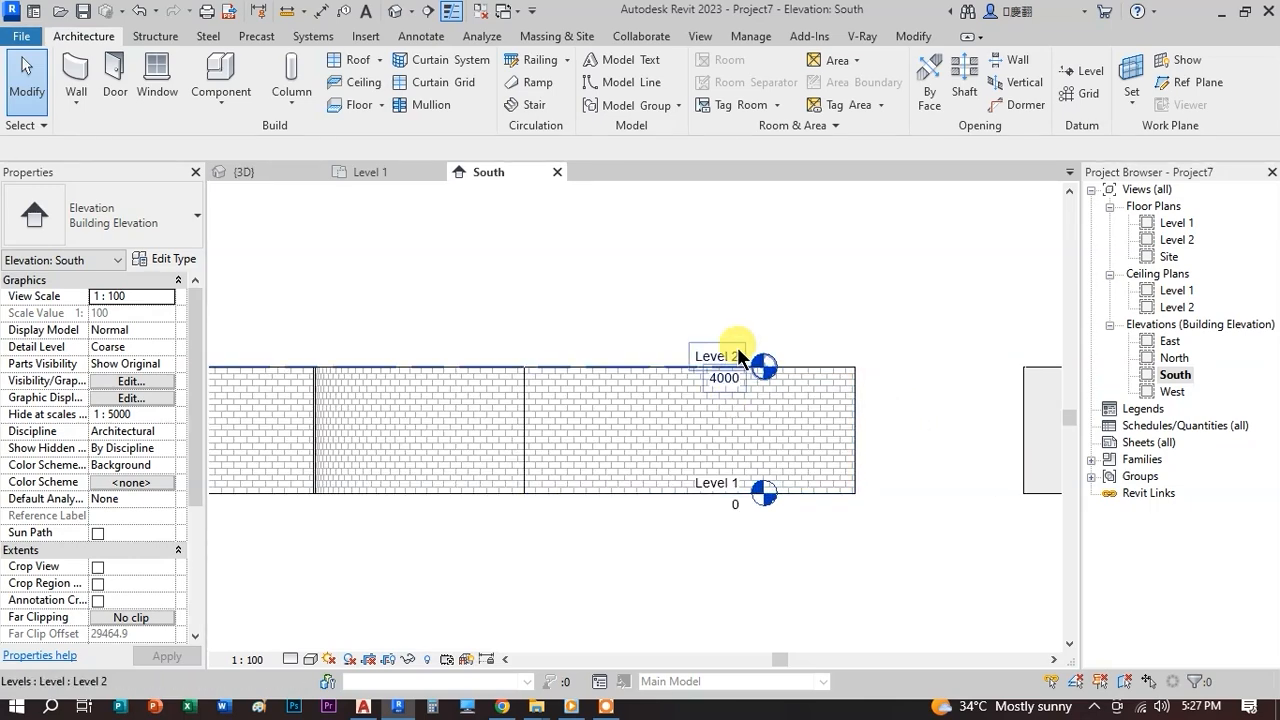
{"action": "scroll", "coordinate": [750, 520], "scroll_direction": "down", "scroll_amount": 2}
- Open the default 3D view and examine the rectangular, circular, arc and polygon walls up close
{"action": "left_click", "coordinate": [370, 174]}
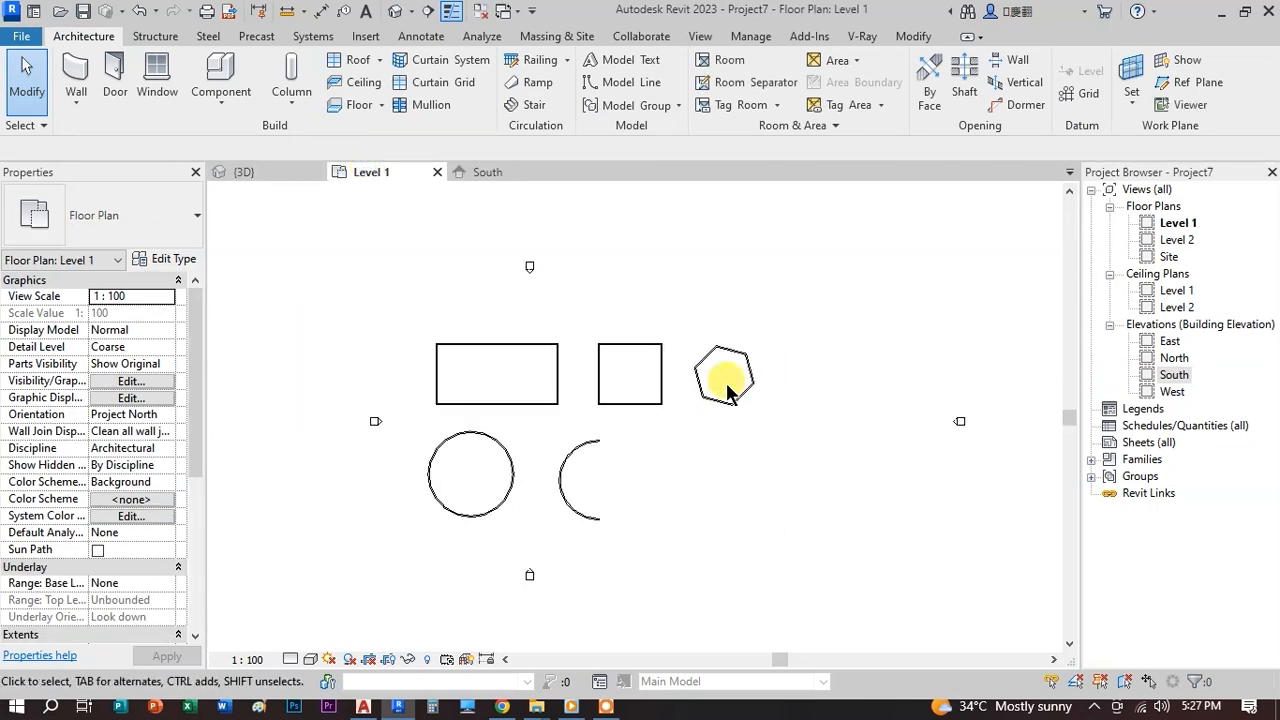
{"action": "left_click", "coordinate": [396, 11]}
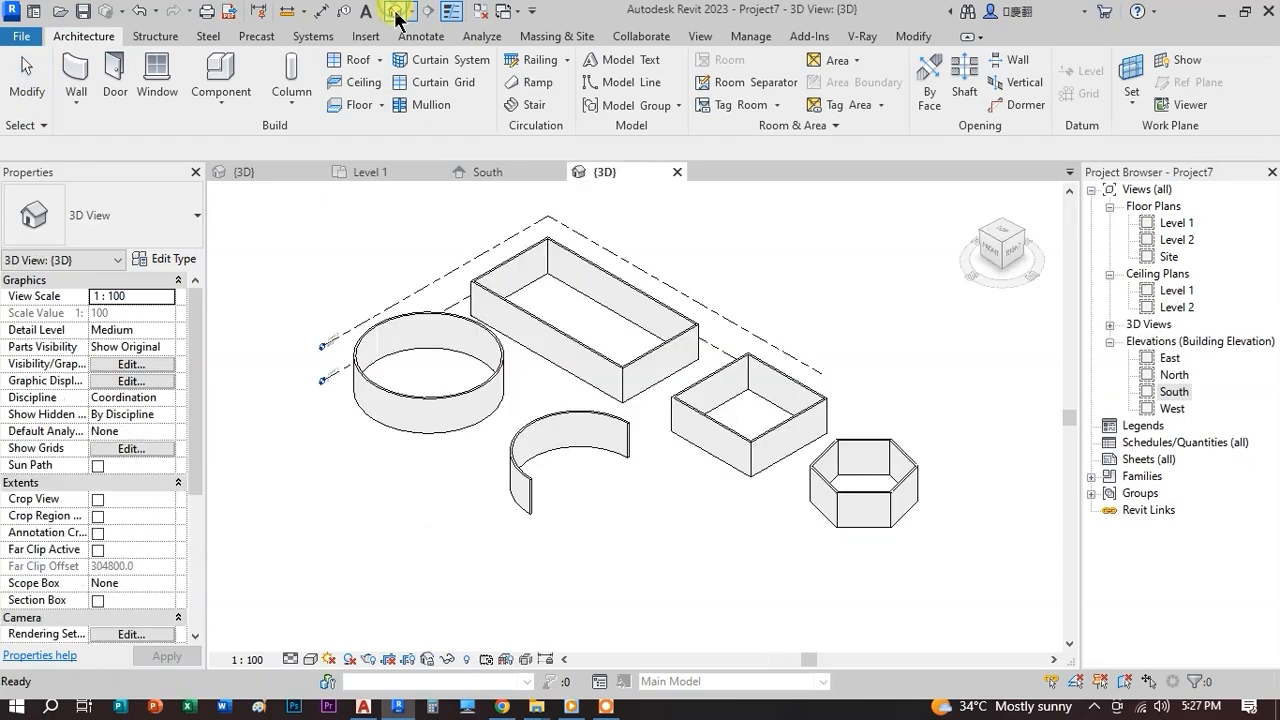
{"action": "scroll", "coordinate": [603, 425], "scroll_direction": "up", "scroll_amount": 10}
{"action": "middle_click_drag", "start_coordinate": [689, 371], "coordinate": [557, 391]}
{"action": "scroll", "coordinate": [586, 479], "scroll_direction": "down", "scroll_amount": 3}
{"action": "scroll", "coordinate": [612, 450], "scroll_direction": "down", "scroll_amount": 6}
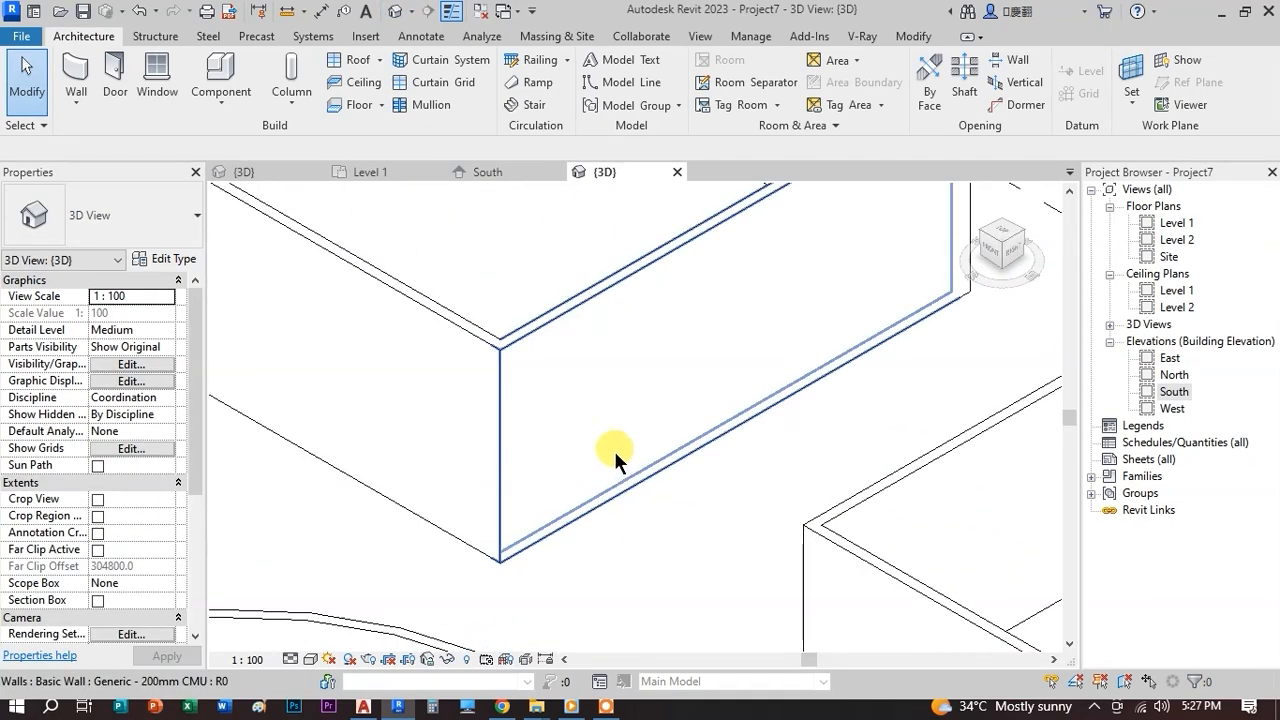
{"action": "scroll", "coordinate": [660, 520], "scroll_direction": "down", "scroll_amount": 2}
{"action": "scroll", "coordinate": [640, 510], "scroll_direction": "up", "scroll_amount": 3}
{"action": "scroll", "coordinate": [637, 505], "scroll_direction": "down", "scroll_amount": 4}
{"action": "middle_click_drag", "start_coordinate": [643, 505], "coordinate": [725, 495]}
{"action": "scroll", "coordinate": [580, 391], "scroll_direction": "up", "scroll_amount": 3}
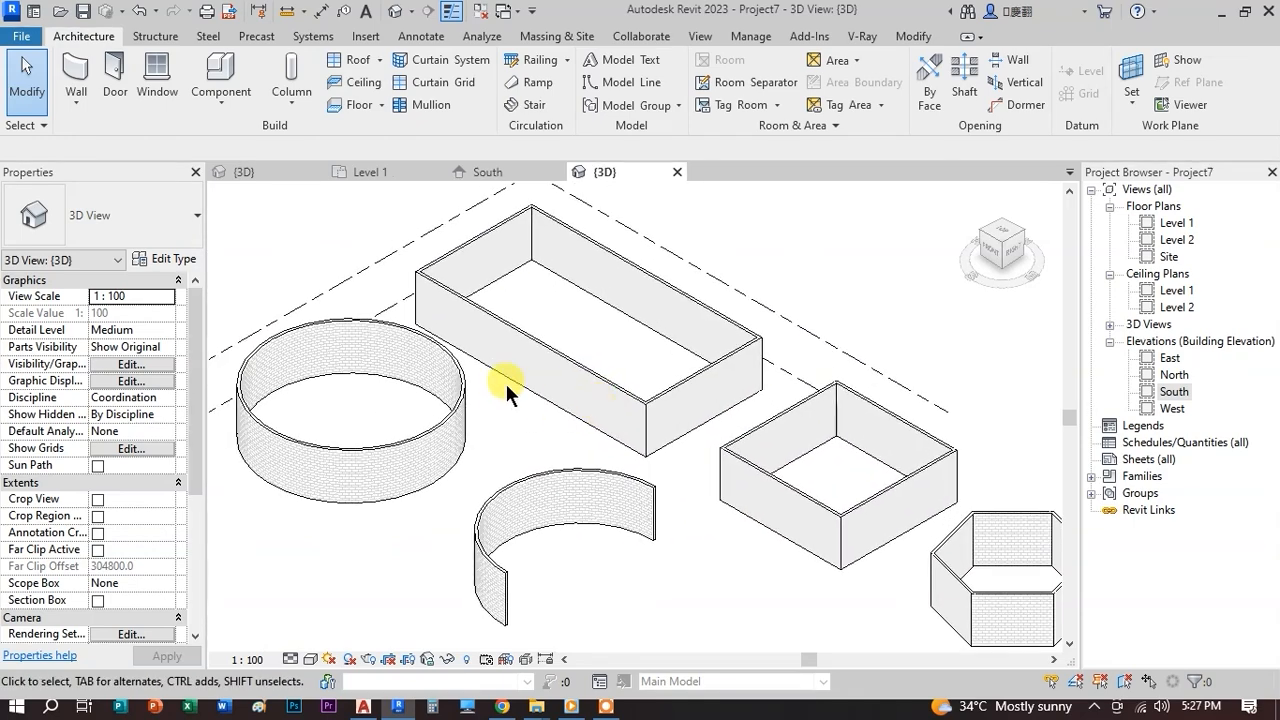
{"action": "scroll", "coordinate": [545, 342], "scroll_direction": "up", "scroll_amount": 3}
{"action": "middle_click_drag", "start_coordinate": [525, 346], "coordinate": [908, 190]}
{"action": "scroll", "coordinate": [723, 360], "scroll_direction": "up", "scroll_amount": 5}
{"action": "scroll", "coordinate": [715, 350], "scroll_direction": "down", "scroll_amount": 4}
{"action": "scroll", "coordinate": [707, 376], "scroll_direction": "down", "scroll_amount": 3}
- Change the circular wall's type to Generic - 200mm
{"action": "left_click", "coordinate": [662, 406]}
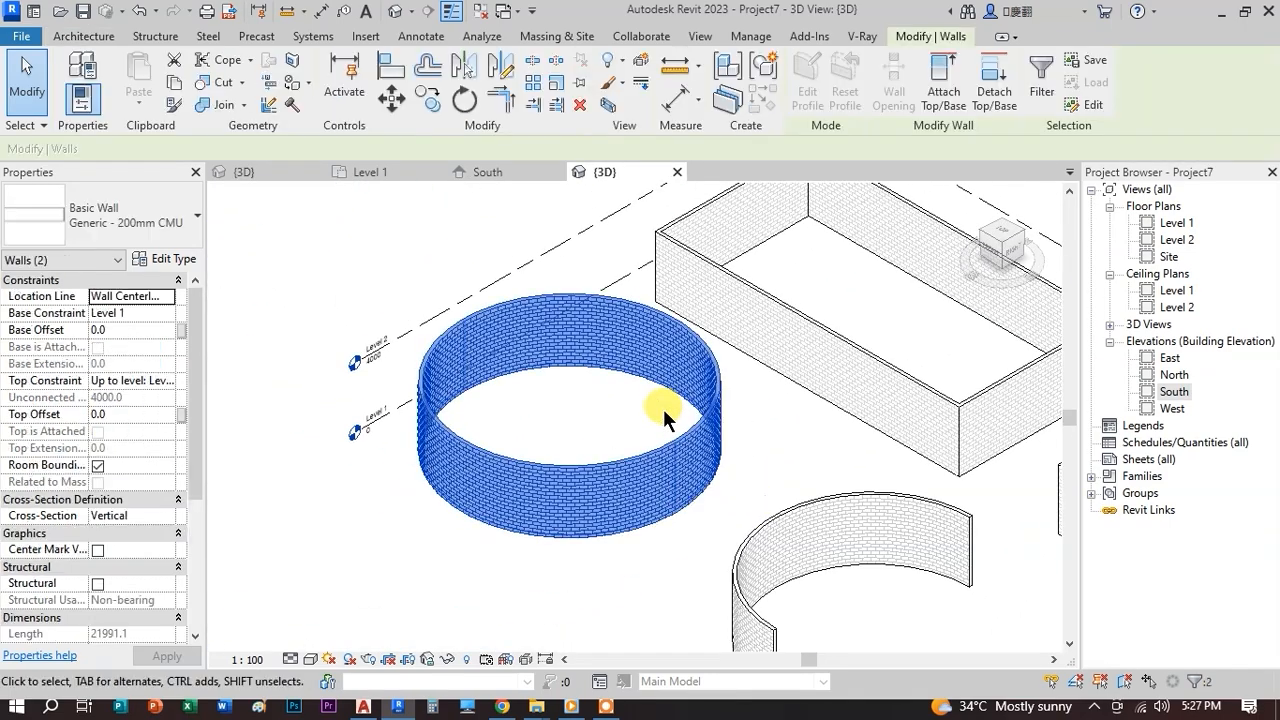
{"action": "left_click", "coordinate": [104, 217]}
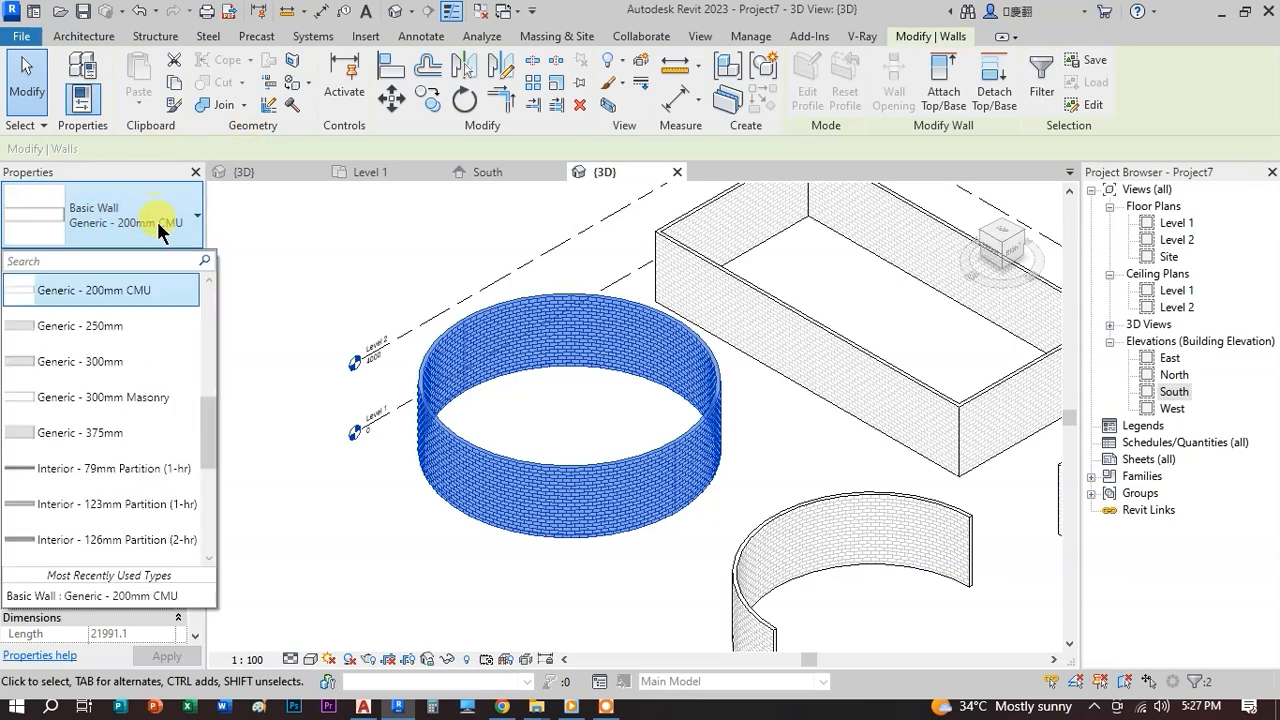
{"action": "scroll", "coordinate": [122, 304], "scroll_direction": "up", "scroll_amount": 3}
{"action": "scroll", "coordinate": [175, 468], "scroll_direction": "down", "scroll_amount": 3}
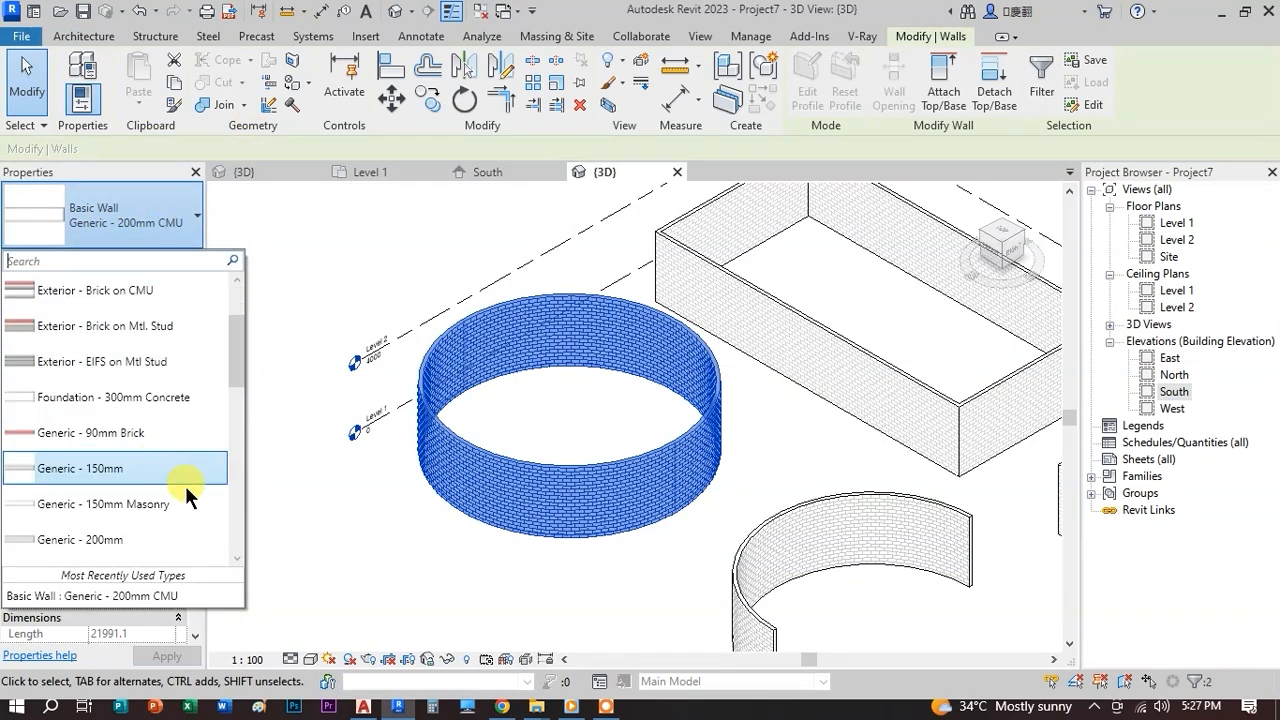
{"action": "left_click", "coordinate": [108, 537]}
{"action": "left_click", "coordinate": [705, 499]}
- Change the long side of the large rectangular enclosure that faces the circular wall to the Curtain Wall type
{"action": "scroll", "coordinate": [728, 385], "scroll_direction": "up", "scroll_amount": 5}
{"action": "scroll", "coordinate": [728, 385], "scroll_direction": "down", "scroll_amount": 5}
{"action": "left_click", "coordinate": [748, 372]}
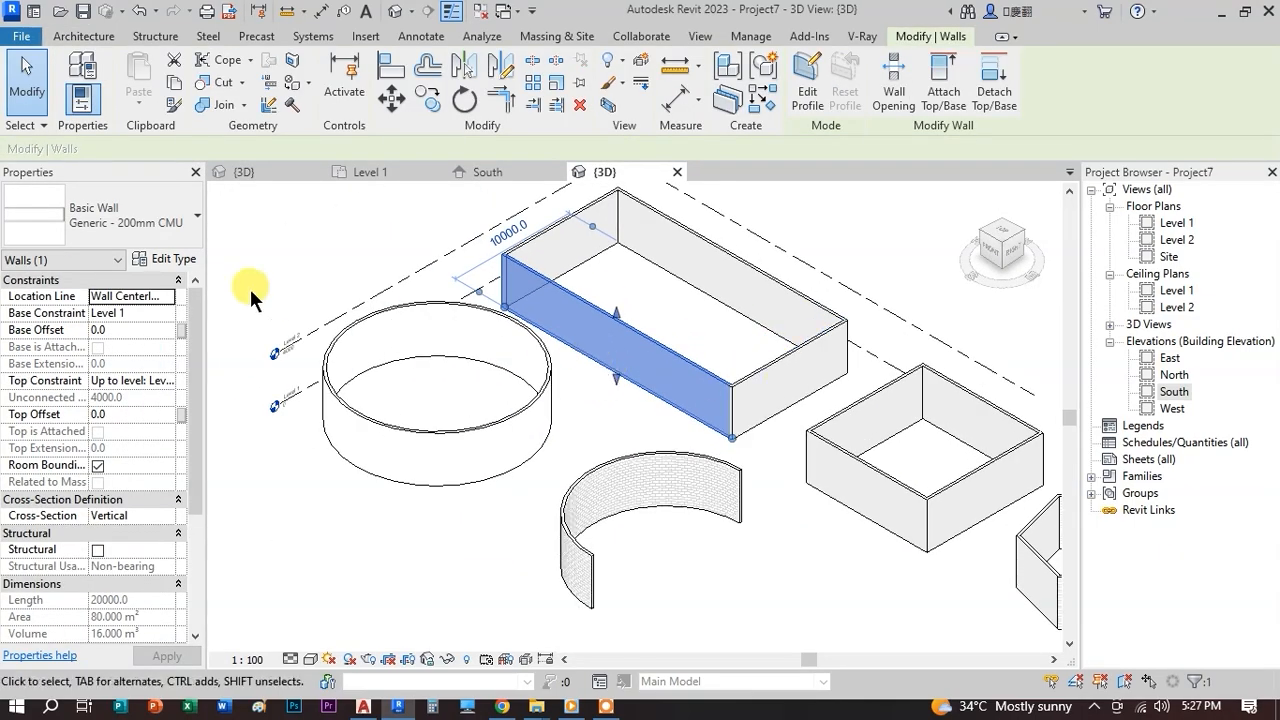
{"action": "left_click", "coordinate": [176, 232]}
{"action": "scroll", "coordinate": [168, 484], "scroll_direction": "down", "scroll_amount": 5}
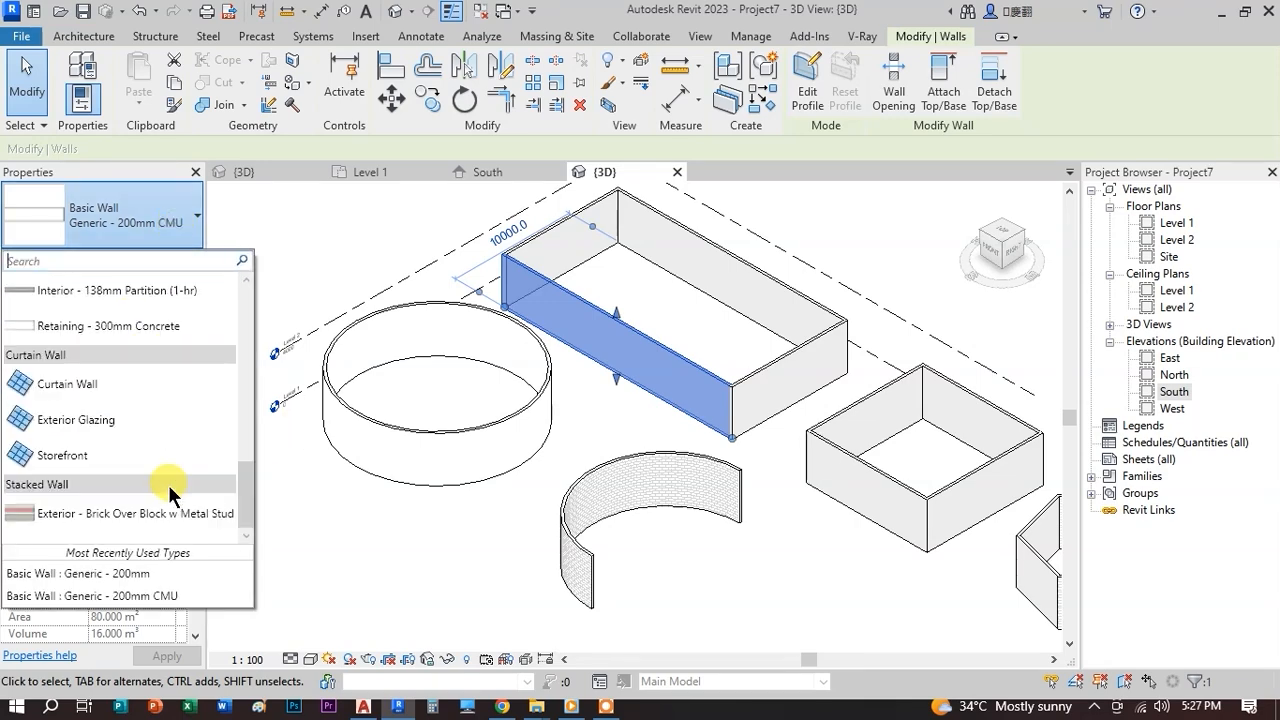
{"action": "left_click", "coordinate": [101, 386]}
{"action": "key", "text": "Escape"}
- Examine the changed walls in 3D and in the Level 1 floor plan
{"action": "scroll", "coordinate": [607, 318], "scroll_direction": "up", "scroll_amount": 3}
{"action": "scroll", "coordinate": [780, 365], "scroll_direction": "down", "scroll_amount": 2}
{"action": "scroll", "coordinate": [766, 357], "scroll_direction": "up", "scroll_amount": 2}
{"action": "middle_click_drag", "start_coordinate": [766, 357], "coordinate": [577, 442]}
{"action": "scroll", "coordinate": [577, 442], "scroll_direction": "down", "scroll_amount": 3}
{"action": "left_click", "coordinate": [275, 176]}
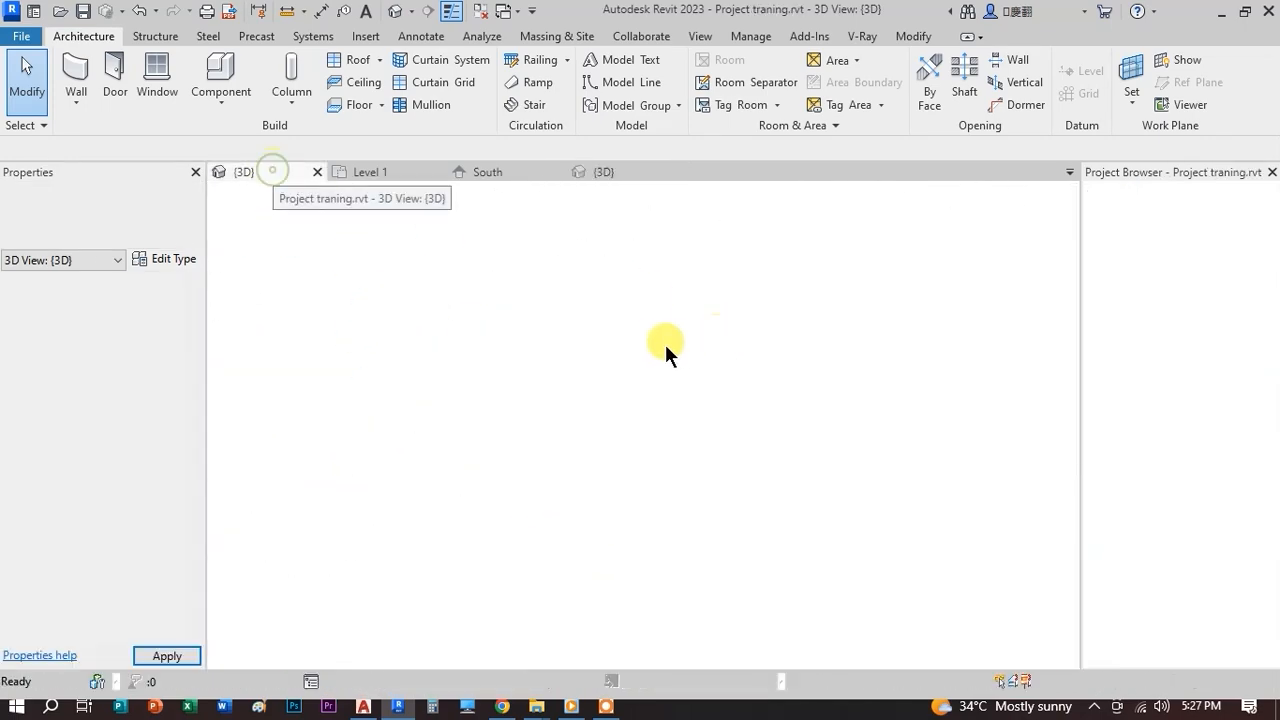
{"action": "left_click", "coordinate": [384, 176]}
{"action": "scroll", "coordinate": [395, 343], "scroll_direction": "up", "scroll_amount": 2}
{"action": "middle_click_drag", "start_coordinate": [395, 343], "coordinate": [643, 371]}
{"action": "scroll", "coordinate": [694, 374], "scroll_direction": "down", "scroll_amount": 3}
{"action": "scroll", "coordinate": [722, 397], "scroll_direction": "up", "scroll_amount": 2}
{"action": "scroll", "coordinate": [722, 350], "scroll_direction": "up", "scroll_amount": 2}
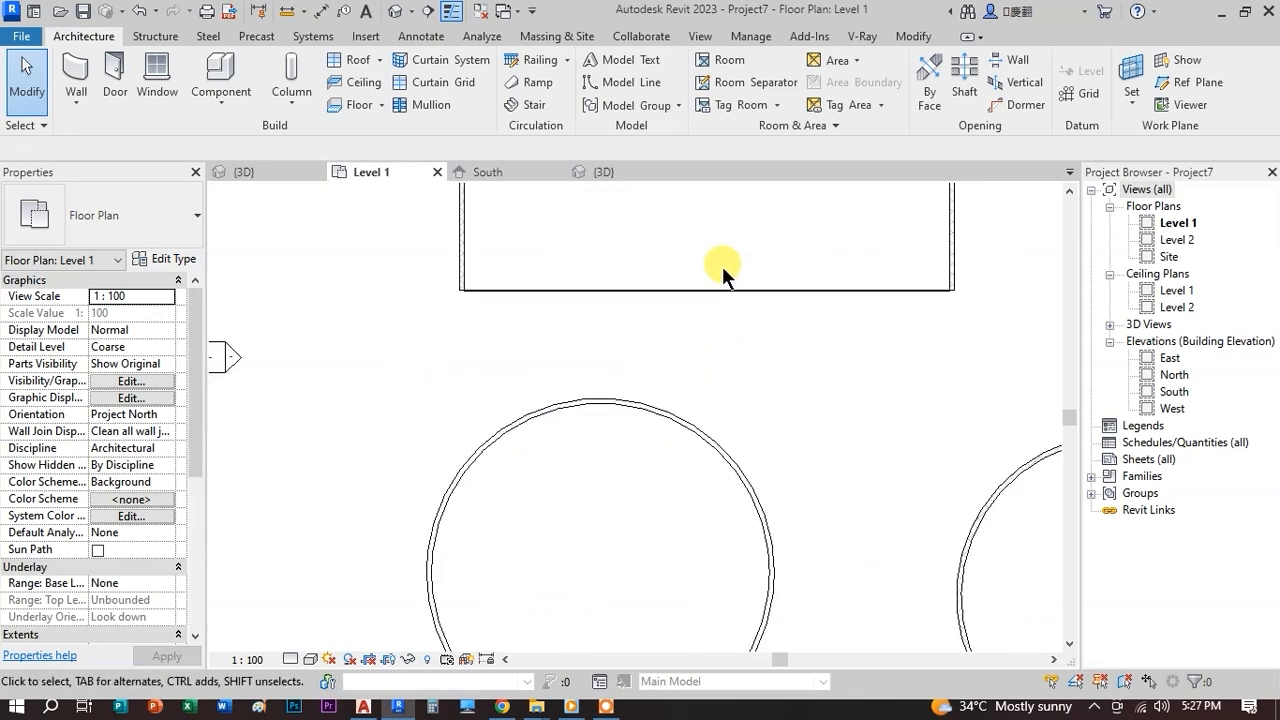
{"action": "scroll", "coordinate": [723, 457], "scroll_direction": "down", "scroll_amount": 3}
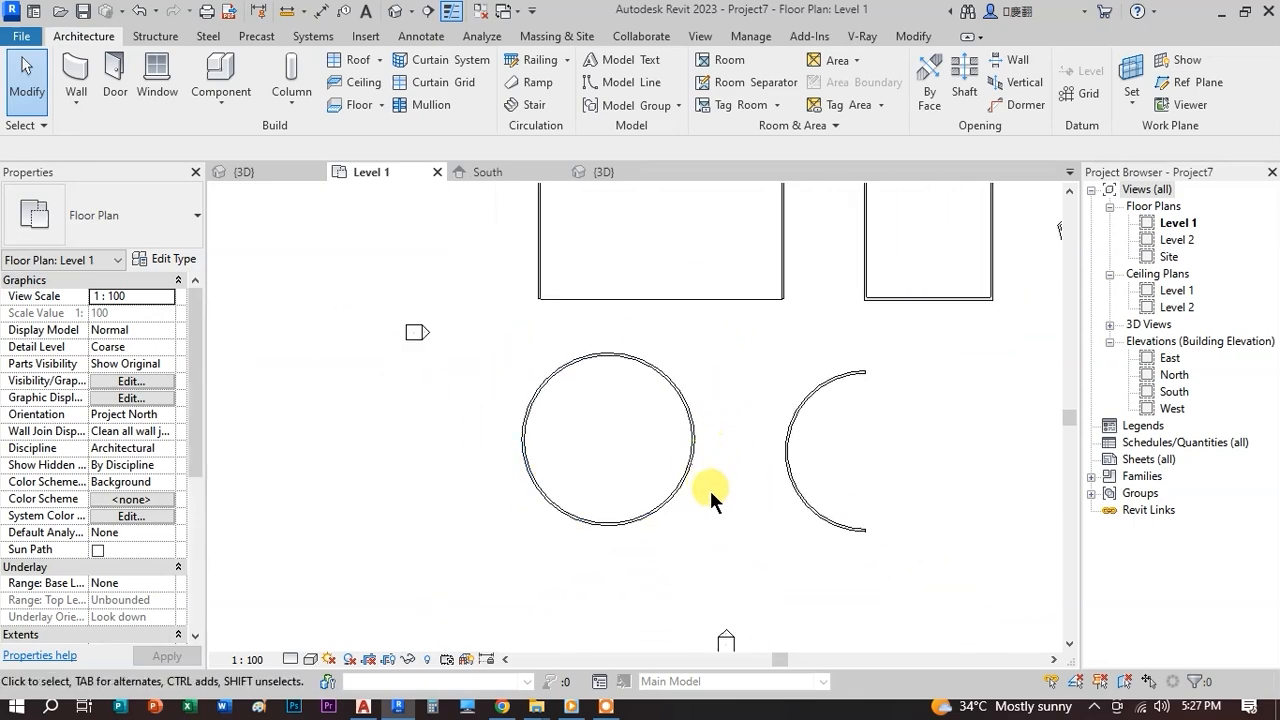
{"action": "scroll", "coordinate": [712, 255], "scroll_direction": "up", "scroll_amount": 1}
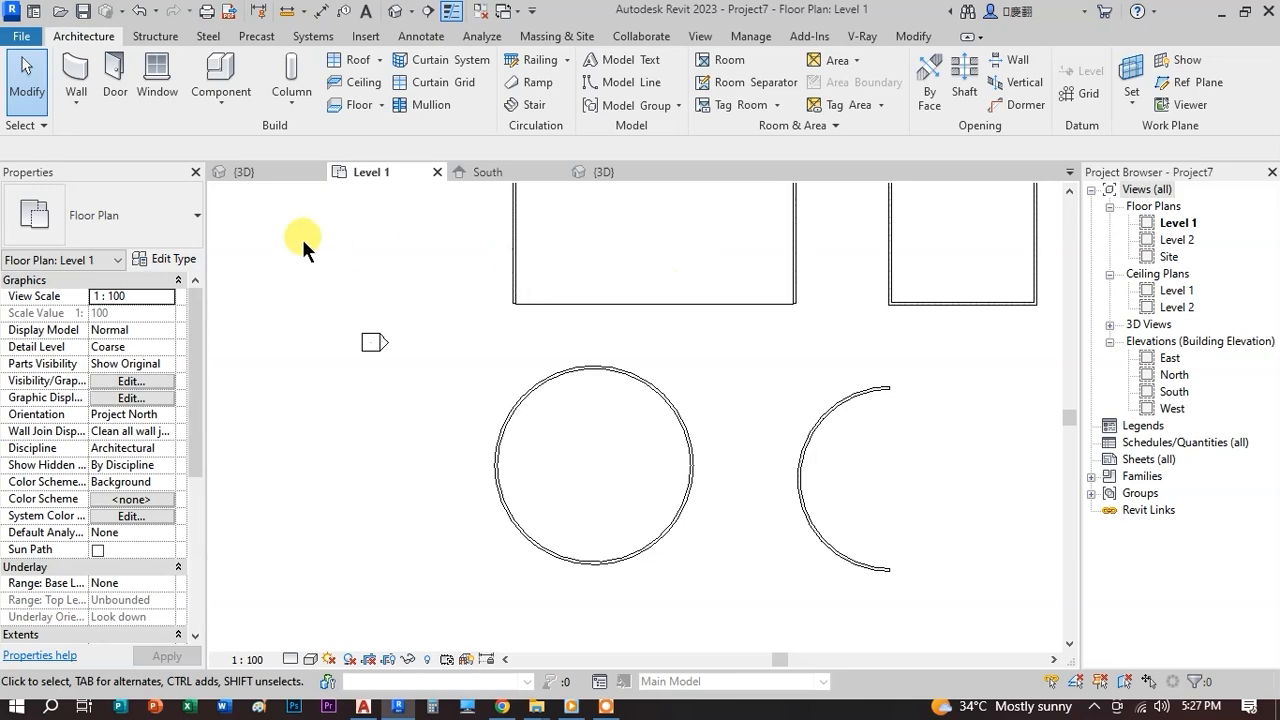
{"action": "scroll", "coordinate": [649, 307], "scroll_direction": "up", "scroll_amount": 1}
- Select the curtain wall in the Level 1 floor plan and inspect it in Project7's 3D view
{"action": "left_click", "coordinate": [647, 307]}
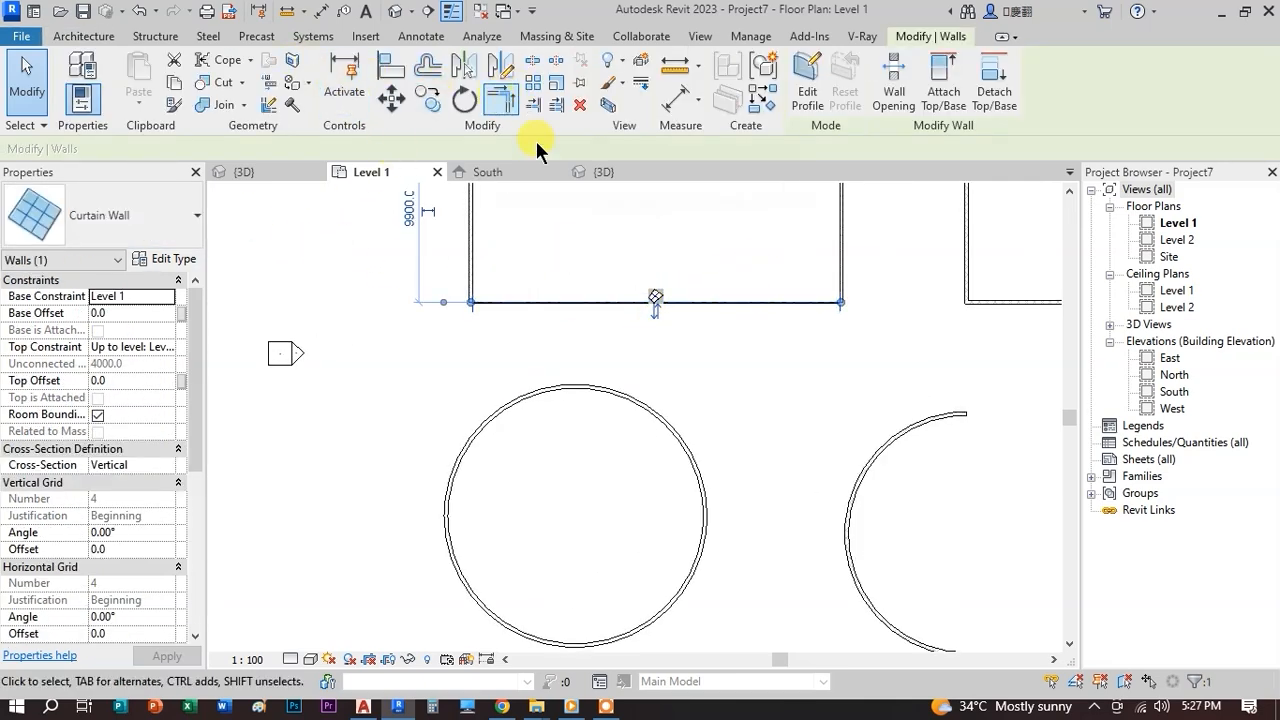
{"action": "scroll", "coordinate": [592, 252], "scroll_direction": "down", "scroll_amount": 3}
{"action": "middle_click_drag", "start_coordinate": [849, 277], "coordinate": [674, 355]}
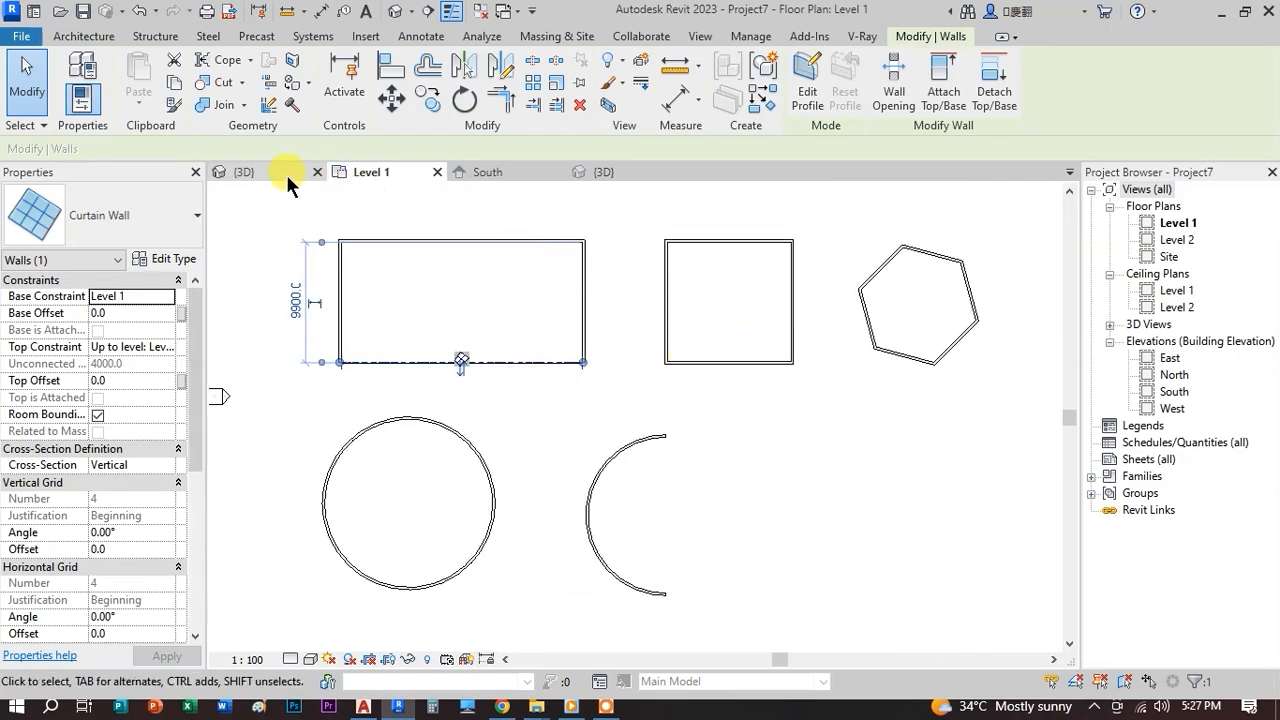
{"action": "left_click", "coordinate": [475, 170]}
{"action": "left_click", "coordinate": [604, 170]}
{"action": "scroll", "coordinate": [545, 407], "scroll_direction": "up", "scroll_amount": 3}
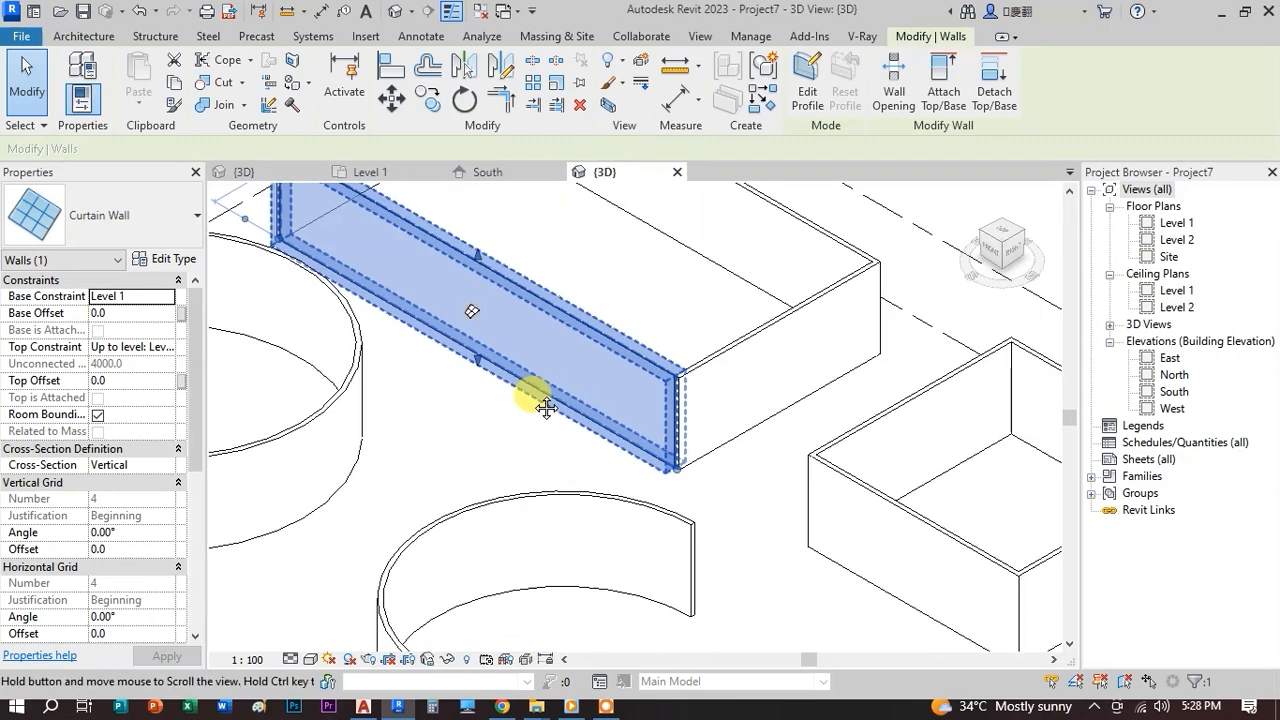
- Change the smaller rectangular enclosure's front wall, next to the arc-shaped wall, to the Generic - 200mm type
{"action": "key", "text": "Escape"}
{"action": "scroll", "coordinate": [759, 440], "scroll_direction": "down", "scroll_amount": 4}
{"action": "scroll", "coordinate": [894, 423], "scroll_direction": "up", "scroll_amount": 3}
{"action": "scroll", "coordinate": [874, 450], "scroll_direction": "up", "scroll_amount": 2}
{"action": "left_click", "coordinate": [858, 345]}
{"action": "middle_click_drag", "start_coordinate": [857, 337], "coordinate": [740, 300]}
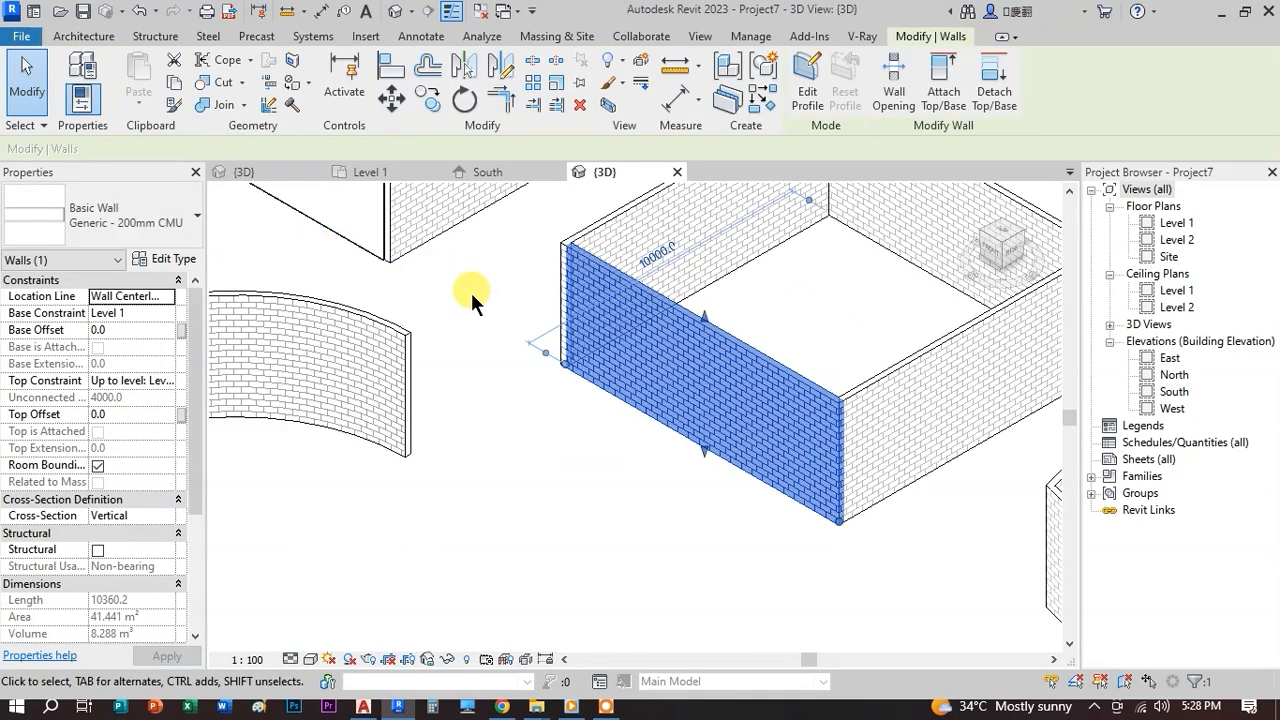
{"action": "left_click", "coordinate": [178, 218]}
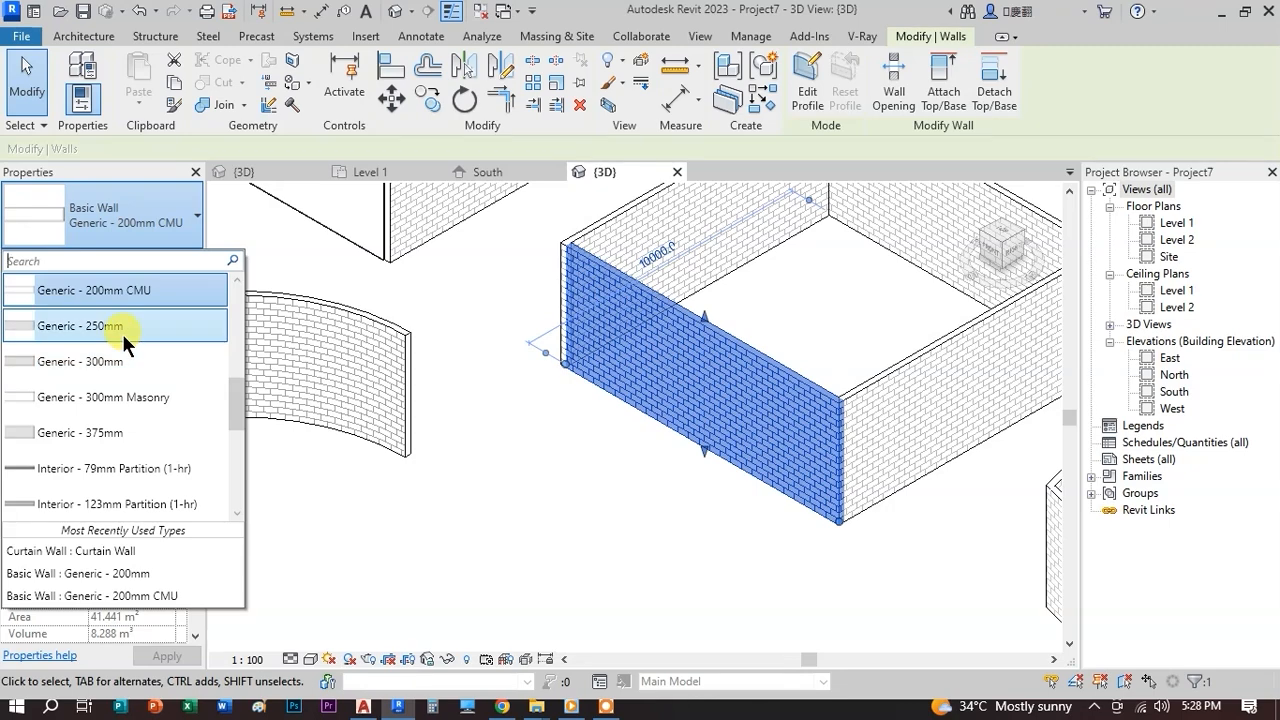
{"action": "scroll", "coordinate": [122, 333], "scroll_direction": "up", "scroll_amount": 3}
{"action": "left_click", "coordinate": [125, 428]}
{"action": "scroll", "coordinate": [853, 361], "scroll_direction": "up", "scroll_amount": 2}
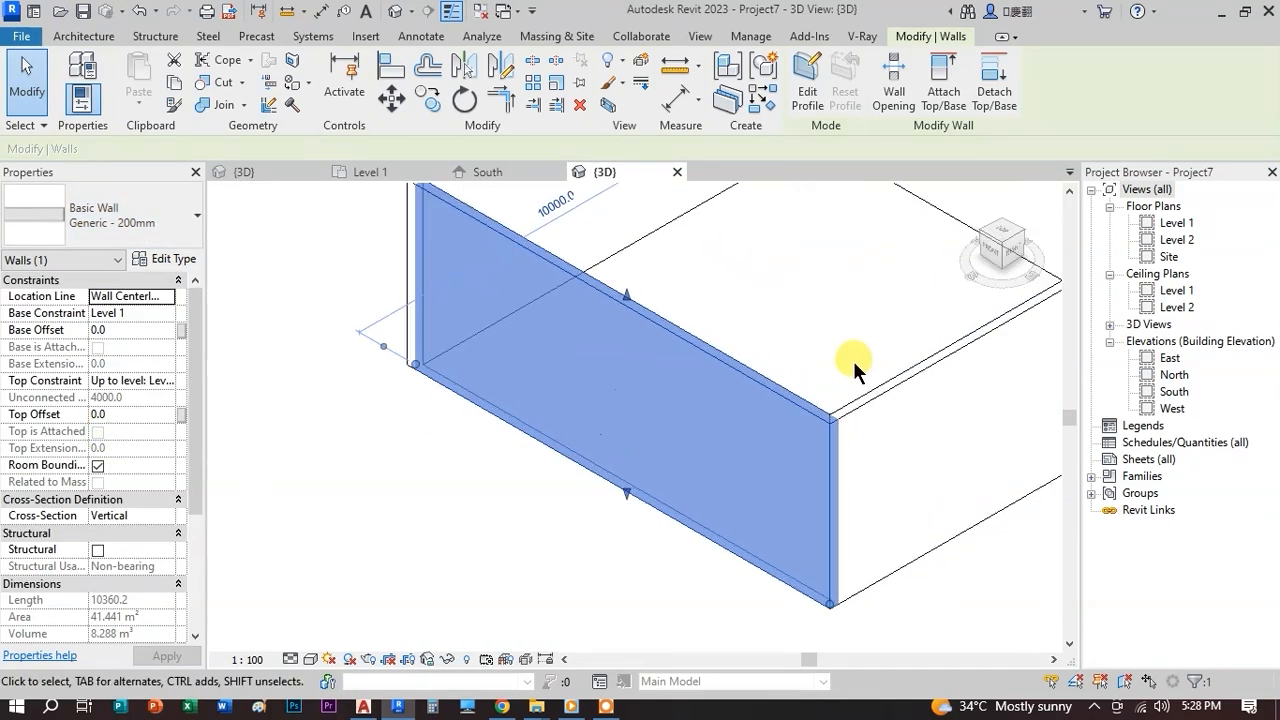
- Examine the smaller enclosure's front wall in 3D, comparing its surface with the adjoining brick-patterned walls from several angles
{"action": "left_click", "coordinate": [853, 361]}
{"action": "scroll", "coordinate": [675, 396], "scroll_direction": "down", "scroll_amount": 3}
{"action": "scroll", "coordinate": [662, 399], "scroll_direction": "up", "scroll_amount": 4}
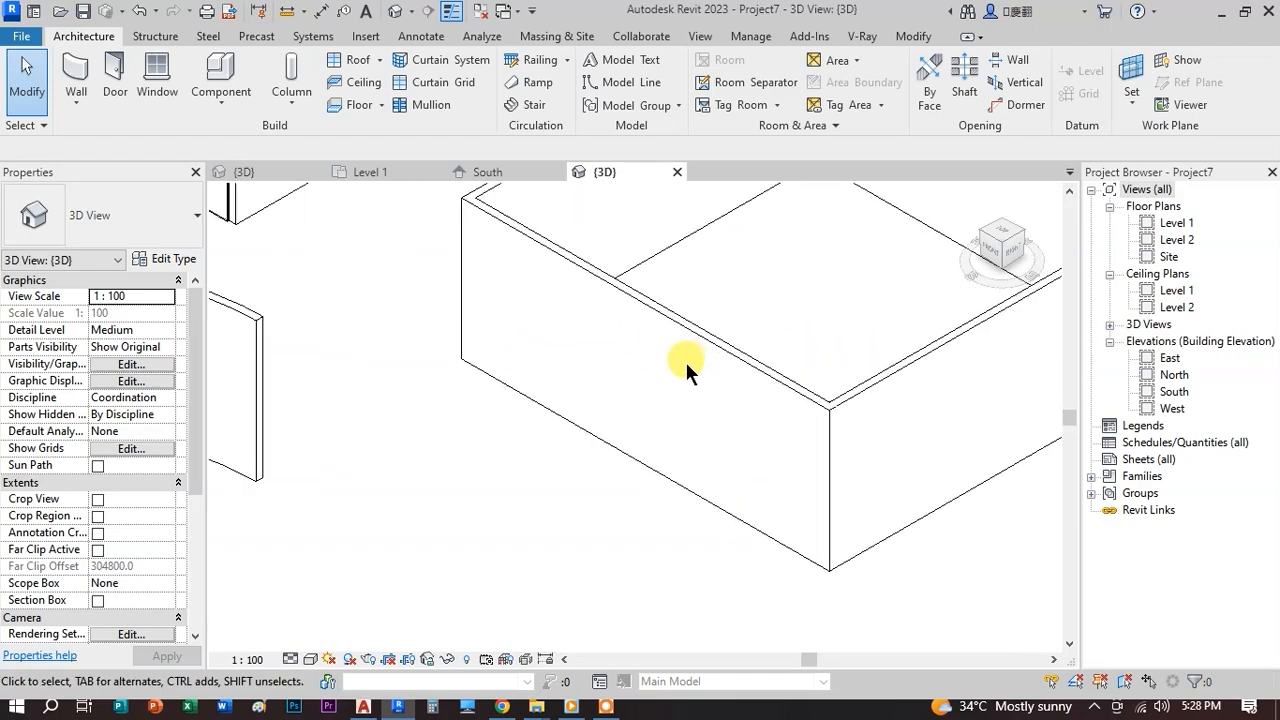
{"action": "scroll", "coordinate": [686, 368], "scroll_direction": "down", "scroll_amount": 3}
{"action": "scroll", "coordinate": [770, 400], "scroll_direction": "up", "scroll_amount": 5}
{"action": "middle_click_drag", "start_coordinate": [730, 459], "coordinate": [755, 517]}
{"action": "middle_click_drag", "start_coordinate": [566, 337], "coordinate": [533, 437]}
{"action": "scroll", "coordinate": [533, 437], "scroll_direction": "down", "scroll_amount": 1}
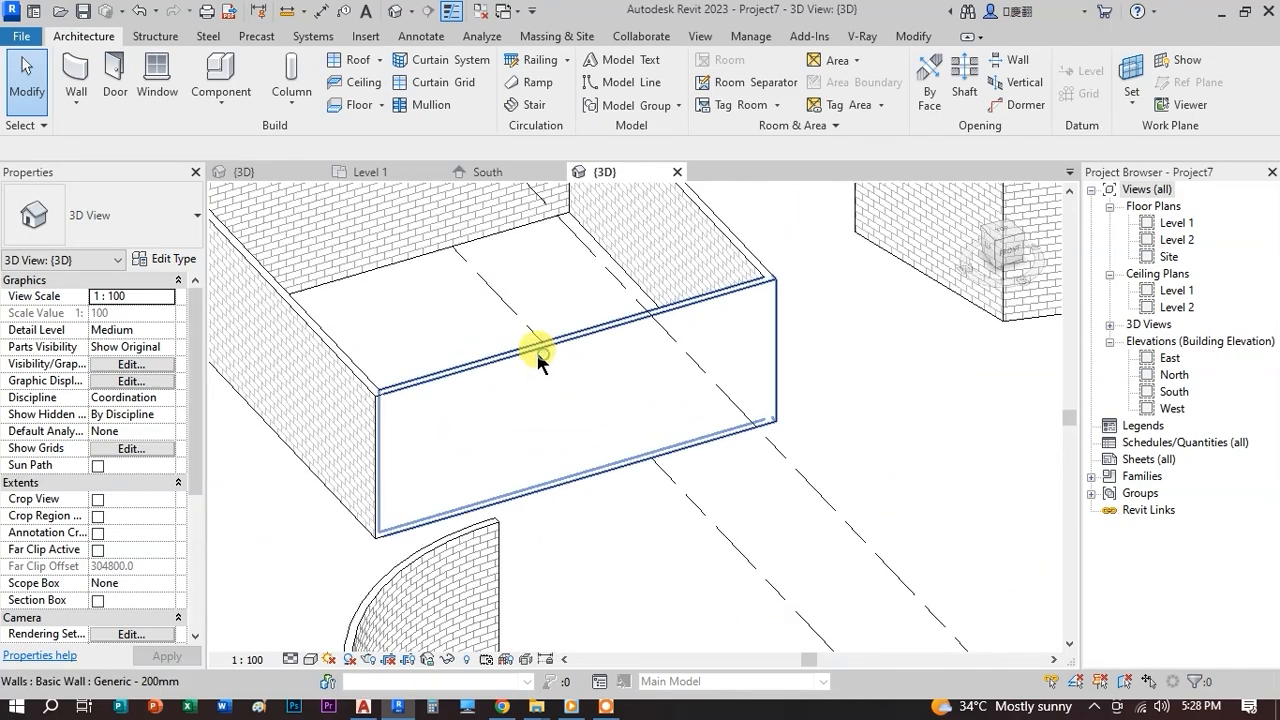
{"action": "scroll", "coordinate": [536, 355], "scroll_direction": "down", "scroll_amount": 2}
{"action": "left_click", "coordinate": [541, 338]}
{"action": "middle_click_drag", "start_coordinate": [543, 338], "coordinate": [597, 432], "text": "shift"}
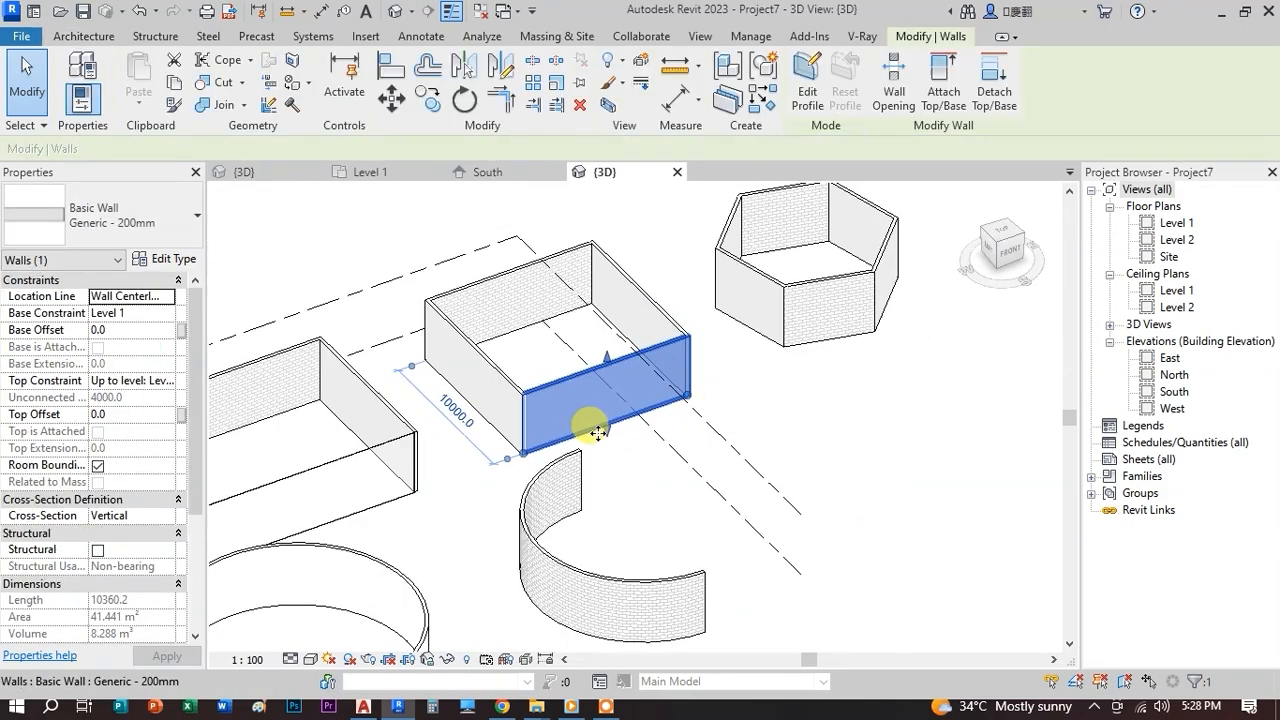
{"action": "scroll", "coordinate": [649, 388], "scroll_direction": "up", "scroll_amount": 2}
{"action": "left_click", "coordinate": [649, 473]}
{"action": "scroll", "coordinate": [636, 340], "scroll_direction": "up", "scroll_amount": 4}
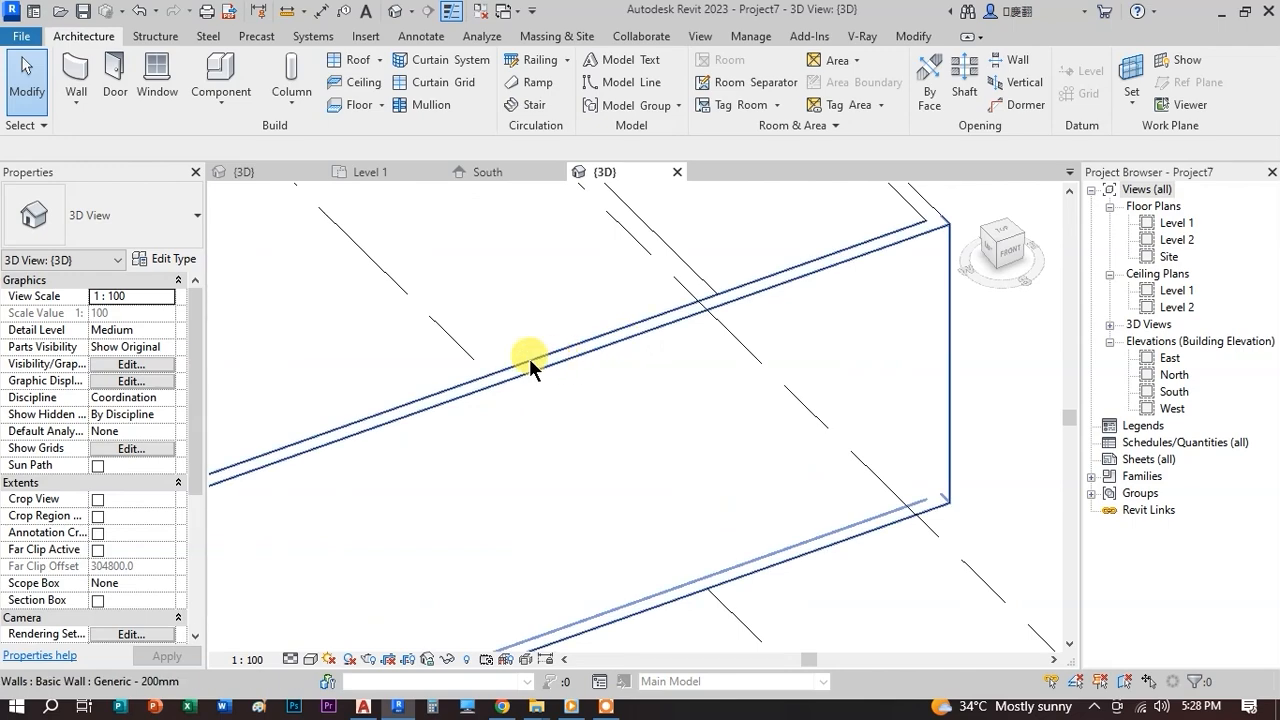
- Edit the profile of the smaller enclosure's front wall and sketch a rectangle inside its outline, near one end
{"action": "left_click", "coordinate": [529, 358]}
{"action": "scroll", "coordinate": [650, 443], "scroll_direction": "down", "scroll_amount": 4}
{"action": "scroll", "coordinate": [594, 403], "scroll_direction": "up", "scroll_amount": 2}
{"action": "left_click", "coordinate": [587, 579]}
{"action": "left_click", "coordinate": [484, 383]}
{"action": "left_click", "coordinate": [807, 100]}
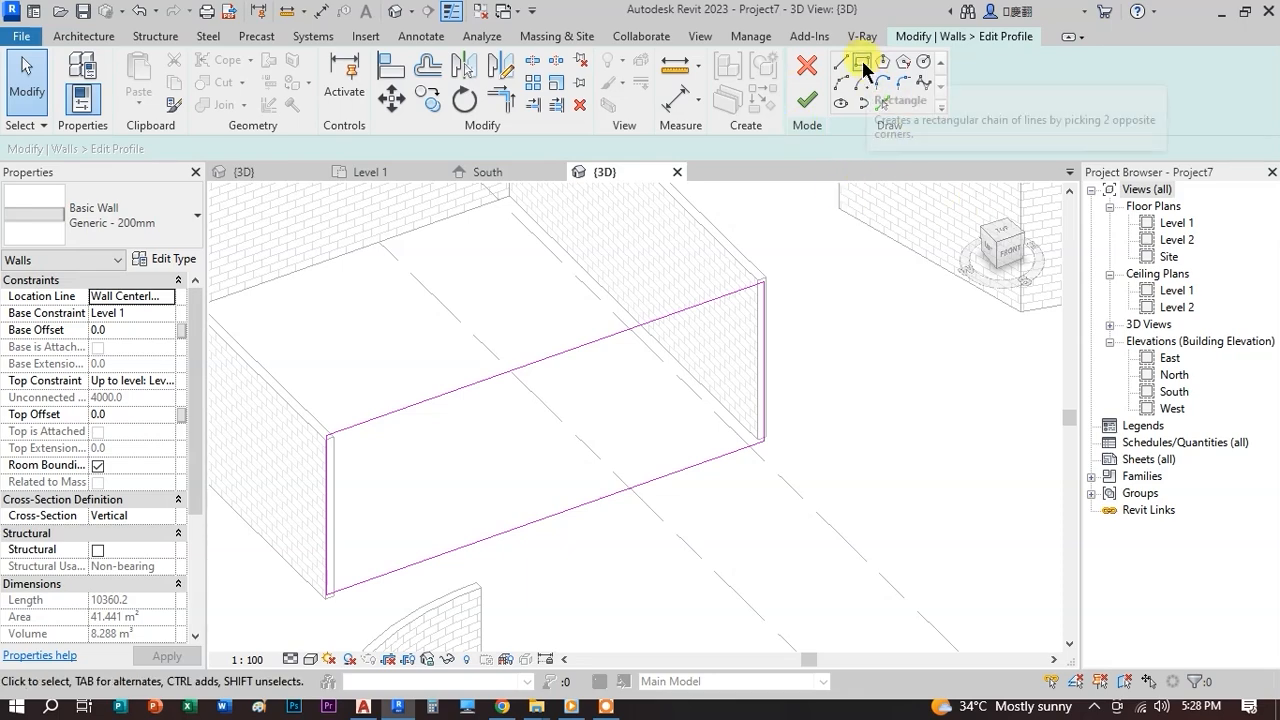
{"action": "left_click", "coordinate": [862, 63]}
{"action": "scroll", "coordinate": [500, 400], "scroll_direction": "up", "scroll_amount": 2}
{"action": "left_click", "coordinate": [362, 432]}
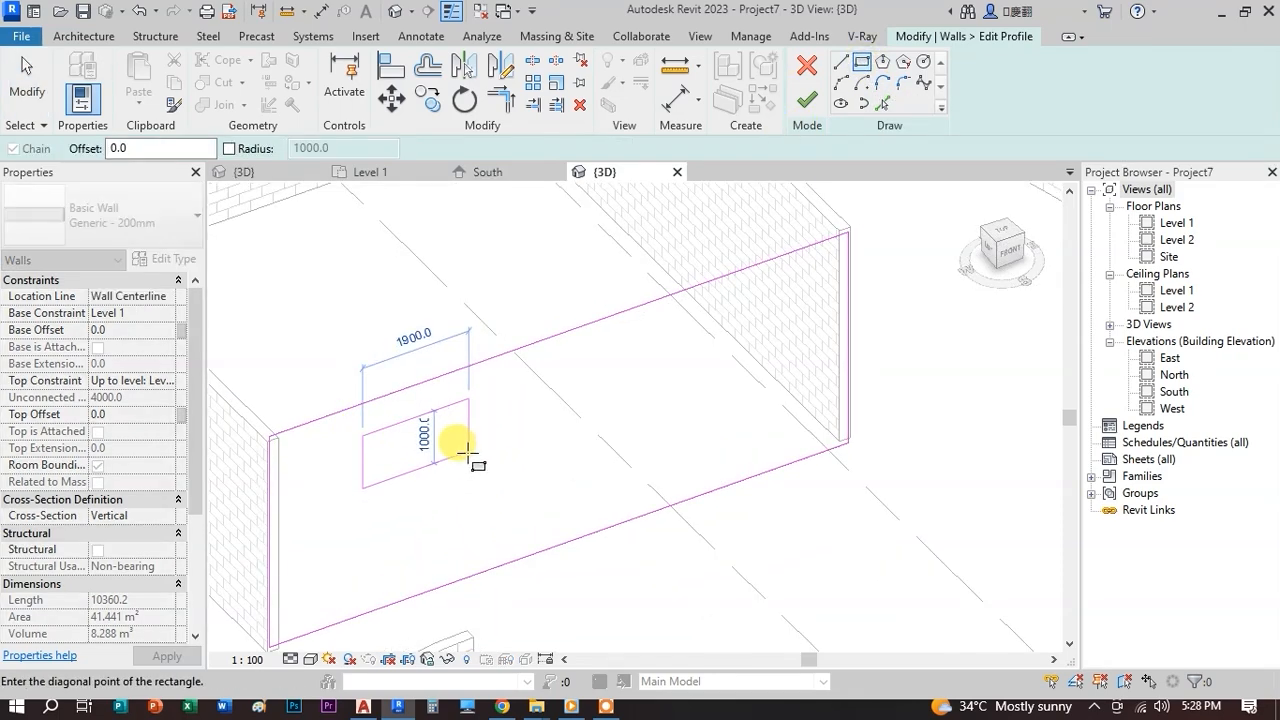
{"action": "left_click", "coordinate": [474, 468]}
- Add a circle and a six-sided polygon beside the rectangle in the wall profile and finish the profile edit
{"action": "left_click", "coordinate": [923, 62]}
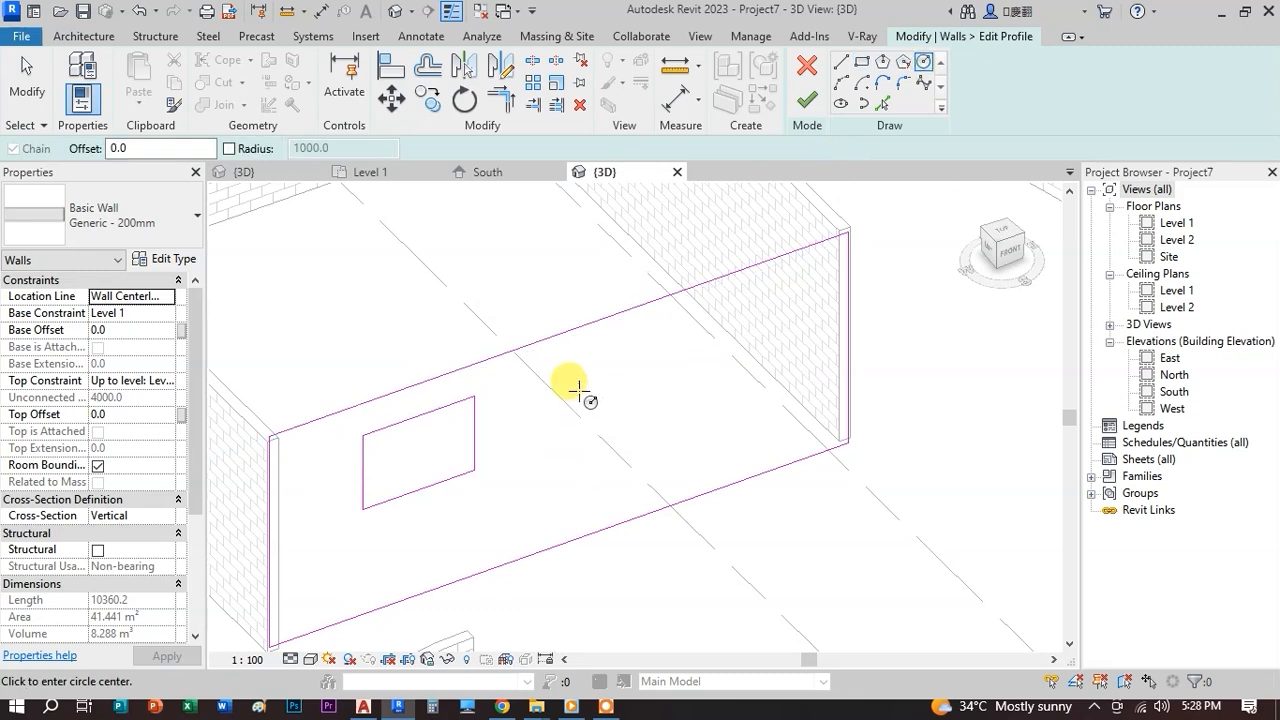
{"action": "left_click", "coordinate": [559, 401]}
{"action": "left_click", "coordinate": [588, 372]}
{"action": "left_click", "coordinate": [903, 63]}
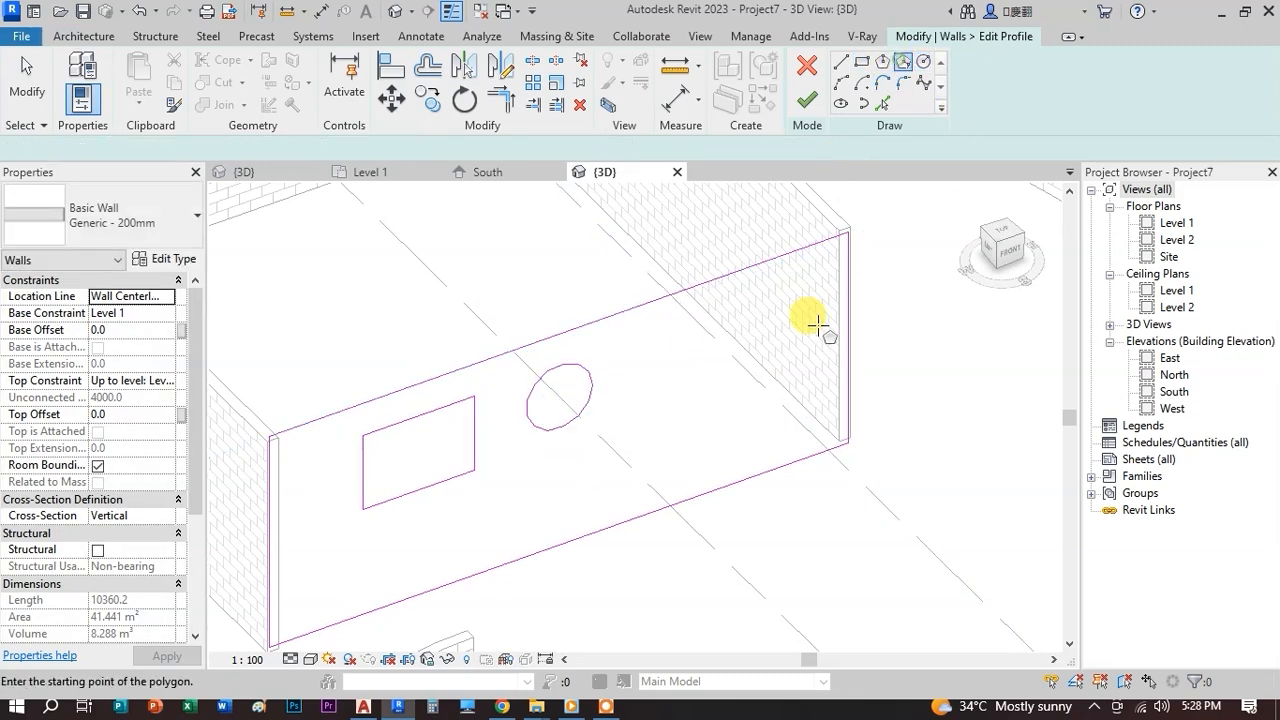
{"action": "left_click", "coordinate": [702, 358]}
{"action": "left_click", "coordinate": [730, 343]}
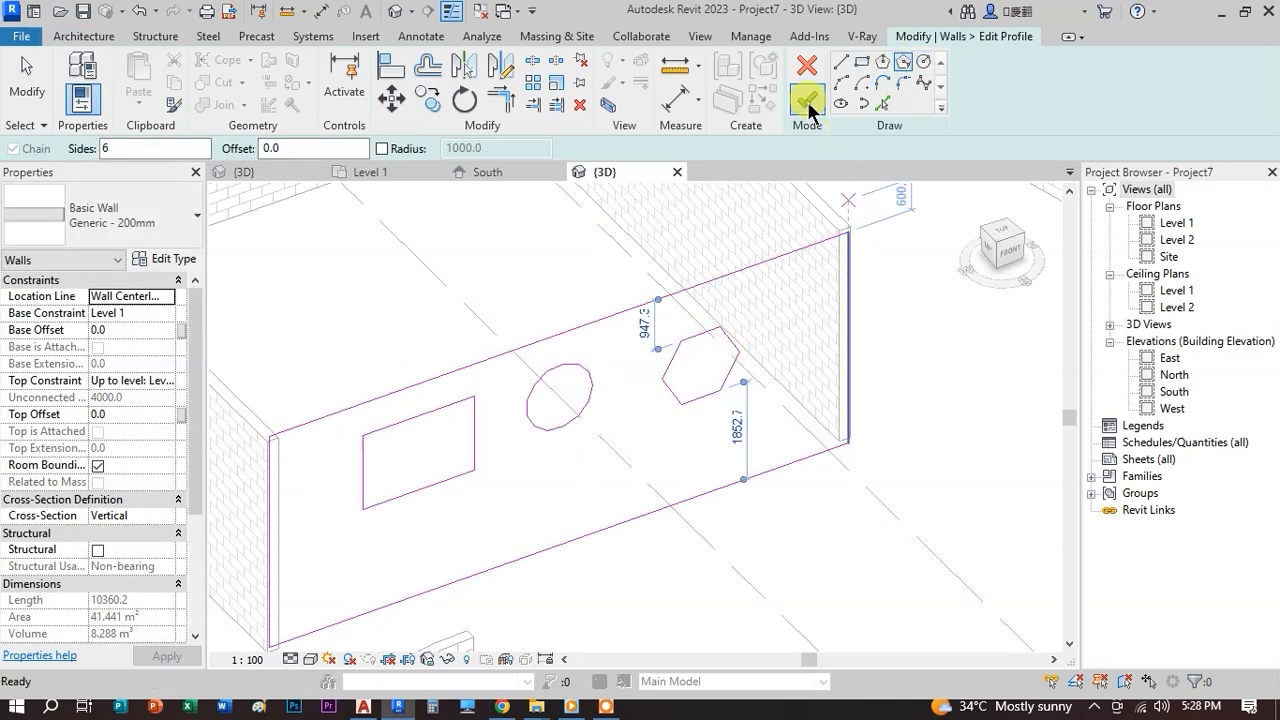
{"action": "left_click", "coordinate": [810, 100]}
{"action": "left_click", "coordinate": [26, 80]}
- Narrow the rectangular opening in the front wall by moving its side nearest the circular opening inward
{"action": "mouse_move", "coordinate": [573, 385]}
{"action": "middle_mouse_down", "text": "shift"}
{"action": "mouse_move", "coordinate": [646, 466]}
{"action": "mouse_move", "coordinate": [674, 349]}
{"action": "mouse_move", "coordinate": [843, 403]}
{"action": "mouse_move", "coordinate": [720, 375]}
{"action": "mouse_move", "coordinate": [778, 394]}
{"action": "mouse_move", "coordinate": [868, 405]}
{"action": "middle_mouse_up", "text": "shift"}
{"action": "scroll", "coordinate": [800, 354], "scroll_direction": "down", "scroll_amount": 2}
{"action": "middle_click_drag", "start_coordinate": [757, 426], "coordinate": [679, 417]}
{"action": "scroll", "coordinate": [560, 380], "scroll_direction": "up", "scroll_amount": 3}
{"action": "left_click", "coordinate": [540, 397]}
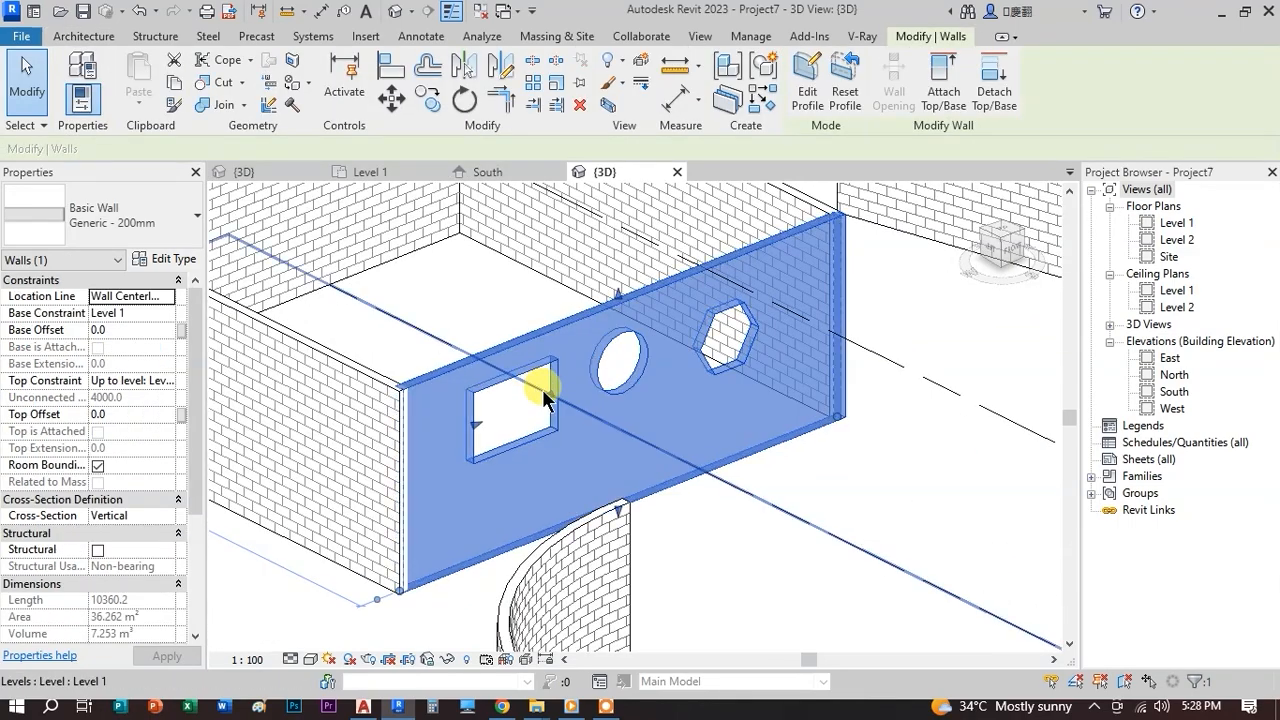
{"action": "scroll", "coordinate": [541, 391], "scroll_direction": "up", "scroll_amount": 1}
{"action": "left_click_drag", "start_coordinate": [543, 393], "coordinate": [514, 400]}
{"action": "left_click", "coordinate": [755, 532]}
{"action": "scroll", "coordinate": [628, 393], "scroll_direction": "down", "scroll_amount": 2}
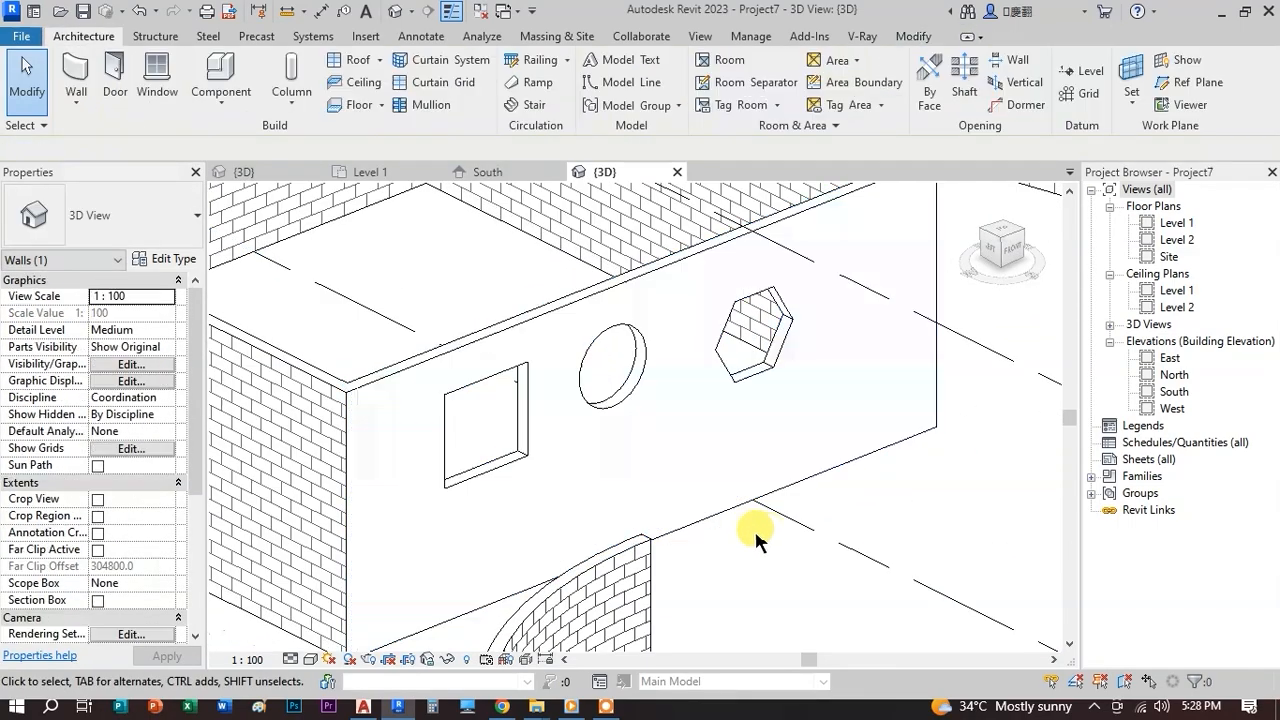
- Reset the profile of the wall with the three openings, and undo the reset
{"action": "scroll", "coordinate": [628, 391], "scroll_direction": "up", "scroll_amount": 3}
{"action": "left_click", "coordinate": [564, 270]}
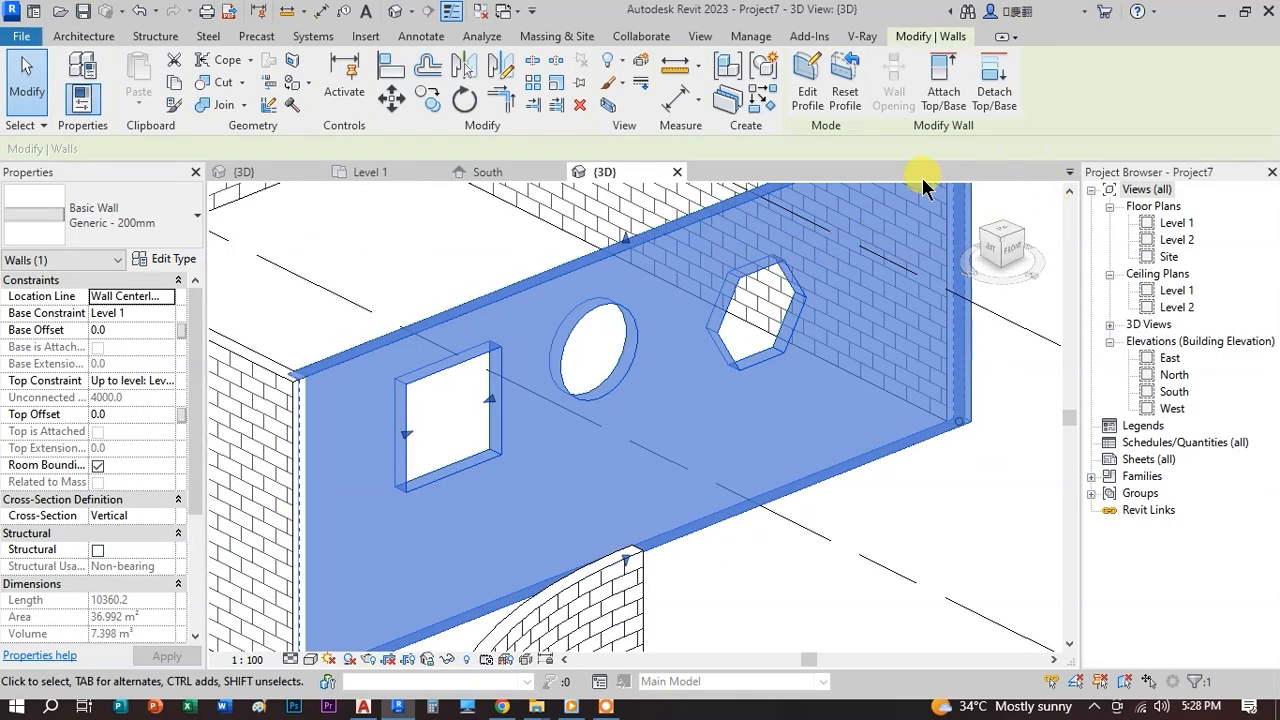
{"action": "left_click", "coordinate": [846, 94]}
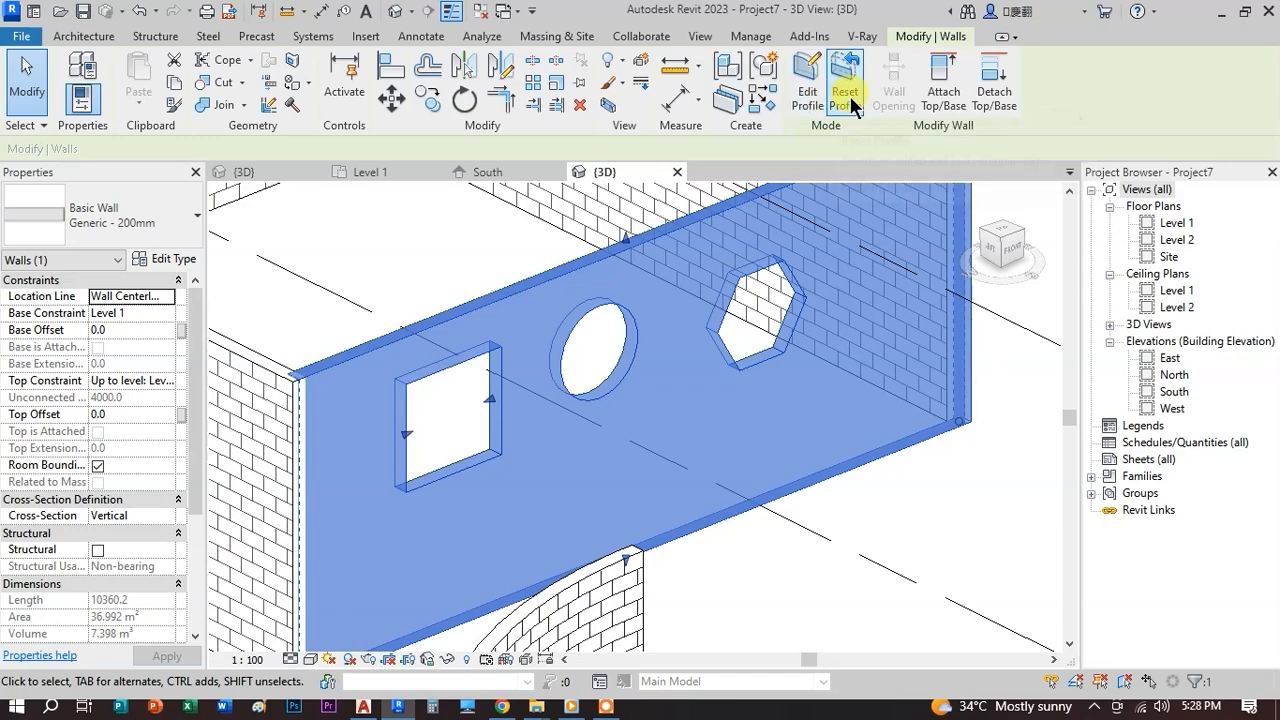
{"action": "scroll", "coordinate": [814, 401], "scroll_direction": "down", "scroll_amount": 3}
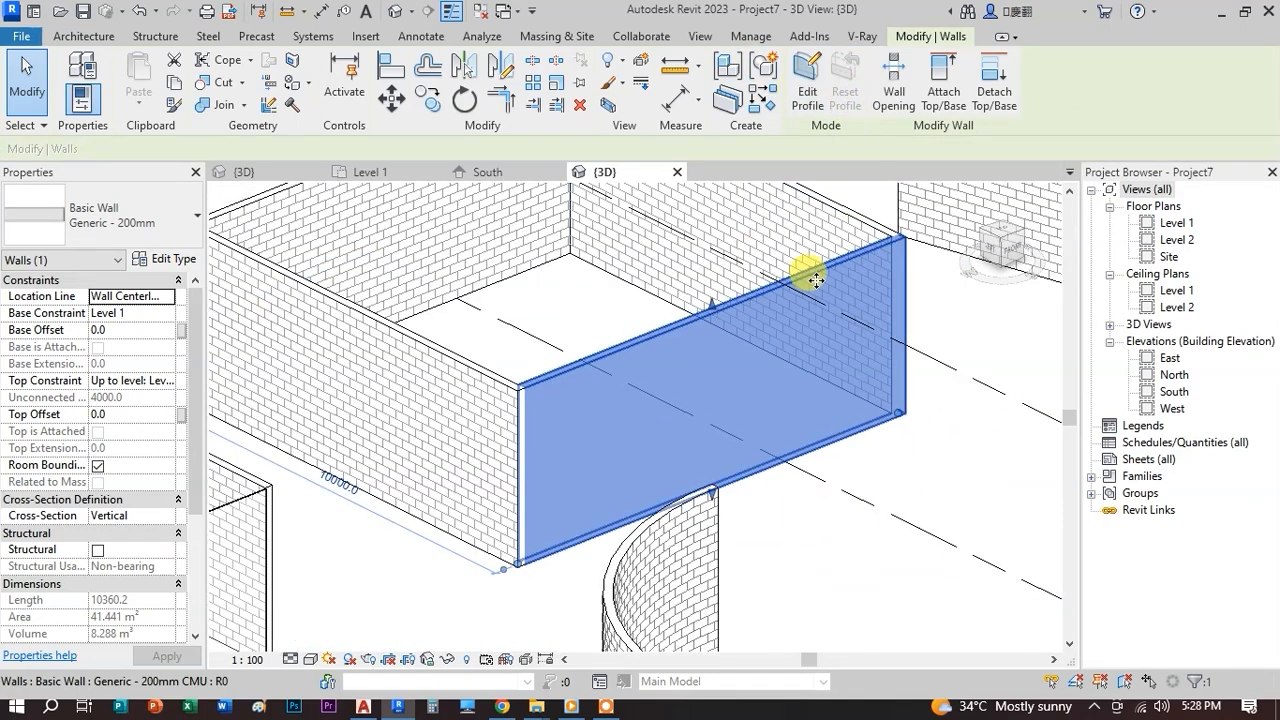
{"action": "key", "text": "ctrl+z"}
{"action": "scroll", "coordinate": [836, 447], "scroll_direction": "down", "scroll_amount": 4}
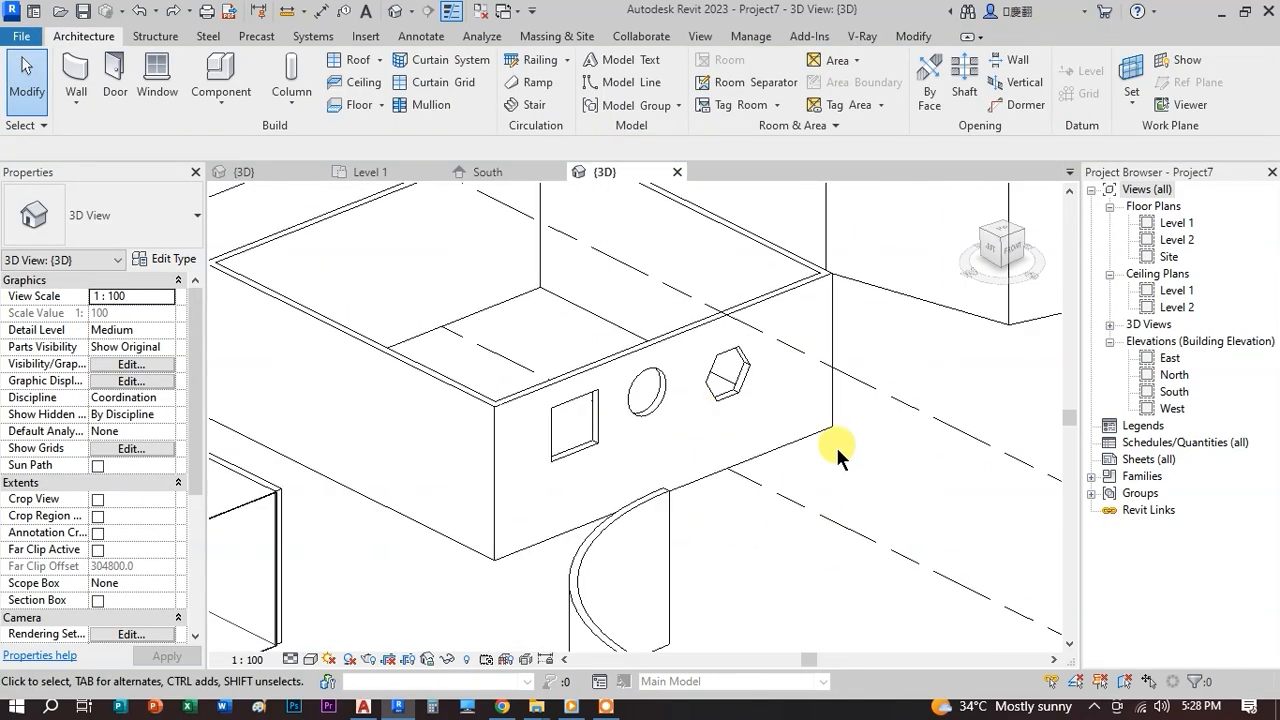
- Select the curtain wall of the large rectangular enclosure and look through the wall types available for it
{"action": "scroll", "coordinate": [689, 385], "scroll_direction": "down", "scroll_amount": 2}
{"action": "middle_click_drag", "start_coordinate": [689, 378], "coordinate": [529, 454], "text": "shift"}
{"action": "scroll", "coordinate": [477, 266], "scroll_direction": "up", "scroll_amount": 2}
{"action": "middle_click_drag", "start_coordinate": [477, 266], "coordinate": [542, 333]}
{"action": "left_click", "coordinate": [529, 337]}
{"action": "scroll", "coordinate": [622, 349], "scroll_direction": "up", "scroll_amount": 2}
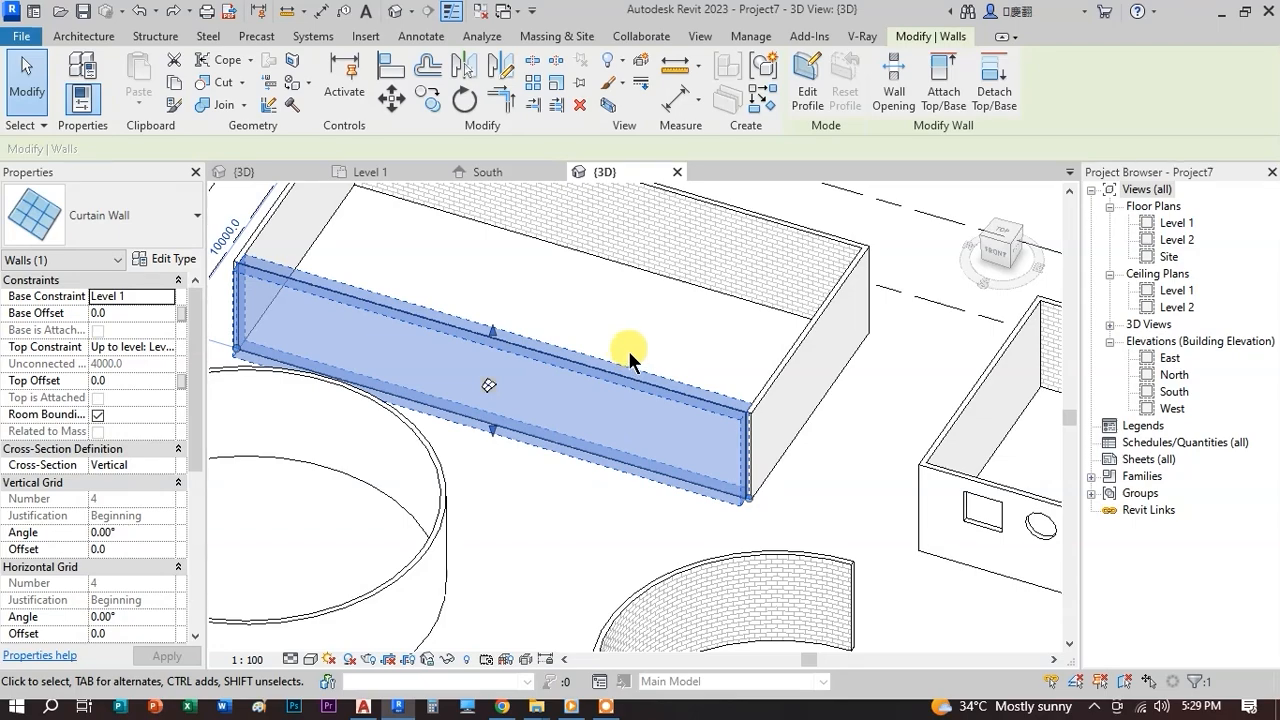
{"action": "scroll", "coordinate": [627, 354], "scroll_direction": "down", "scroll_amount": 3}
{"action": "scroll", "coordinate": [600, 418], "scroll_direction": "up", "scroll_amount": 3}
{"action": "middle_click_drag", "start_coordinate": [610, 358], "coordinate": [734, 469]}
{"action": "scroll", "coordinate": [663, 393], "scroll_direction": "up", "scroll_amount": 1}
{"action": "scroll", "coordinate": [661, 388], "scroll_direction": "down", "scroll_amount": 2}
{"action": "left_click", "coordinate": [197, 214]}
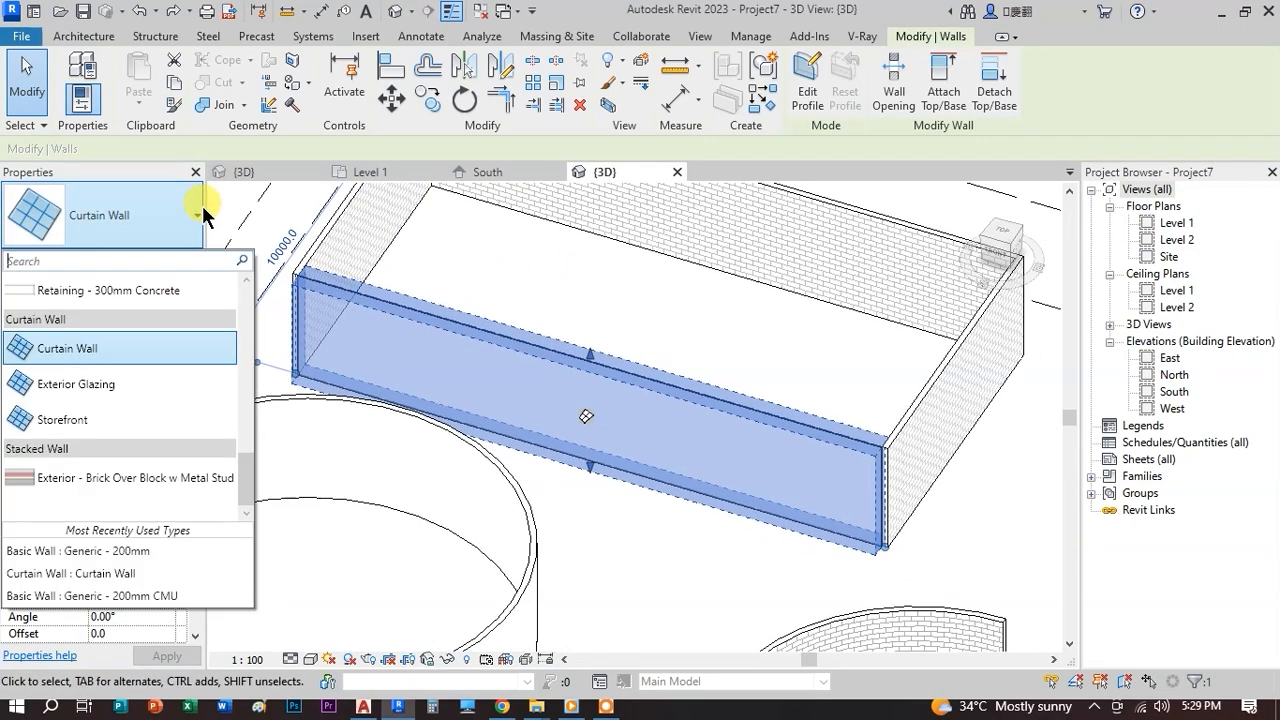
{"action": "left_click", "coordinate": [197, 214]}
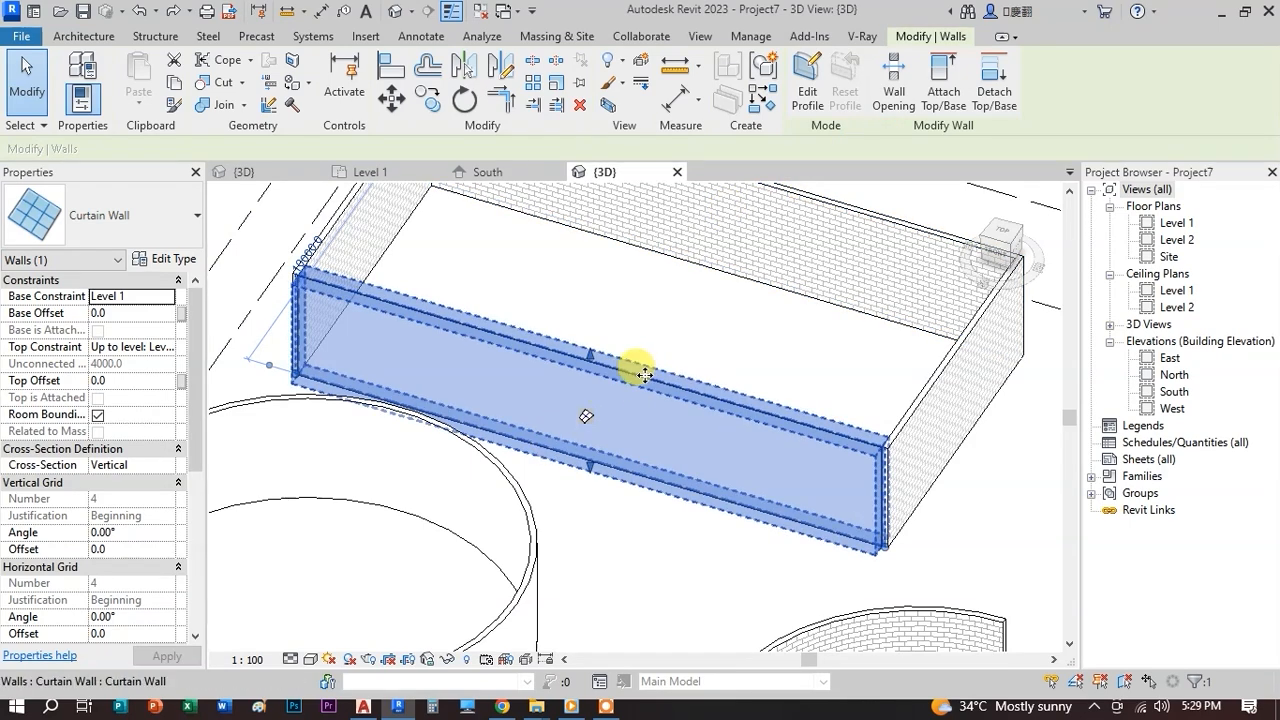
{"action": "scroll", "coordinate": [643, 366], "scroll_direction": "down", "scroll_amount": 3}
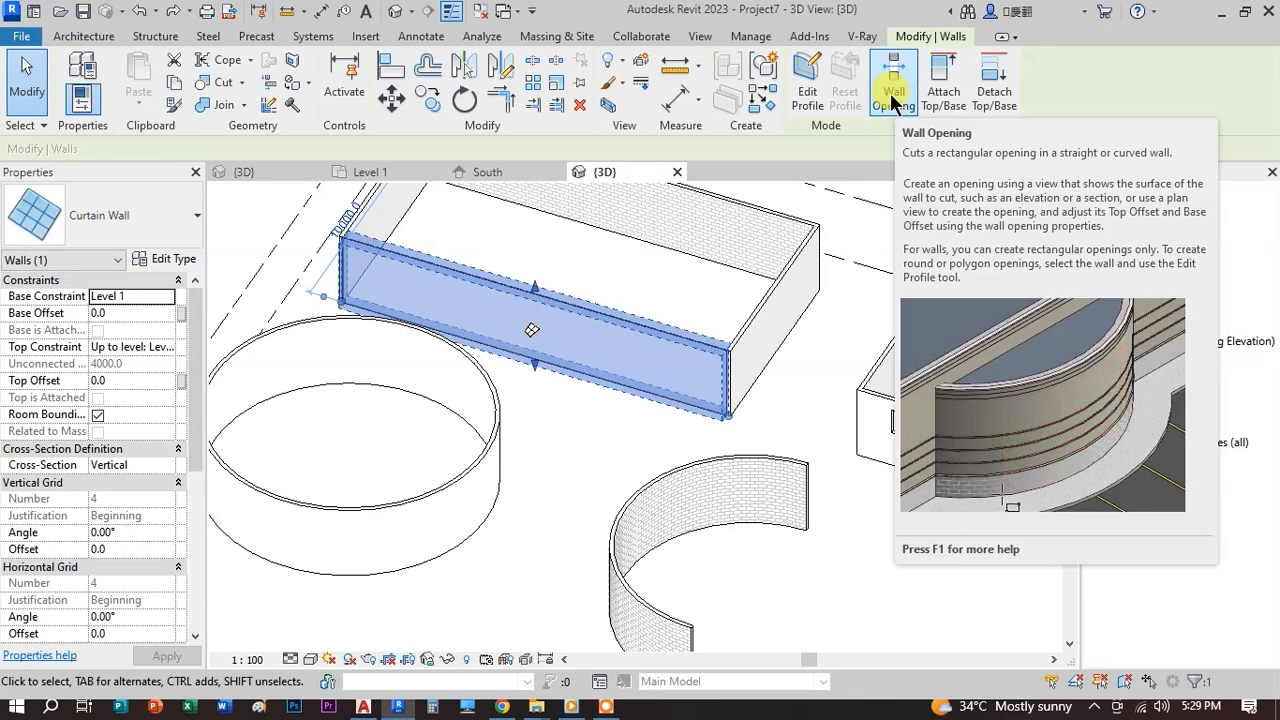
- Try to cut a rectangular opening in the curtain wall with the Wall Opening tool
{"action": "left_click", "coordinate": [890, 93]}
{"action": "scroll", "coordinate": [425, 280], "scroll_direction": "up", "scroll_amount": 3}
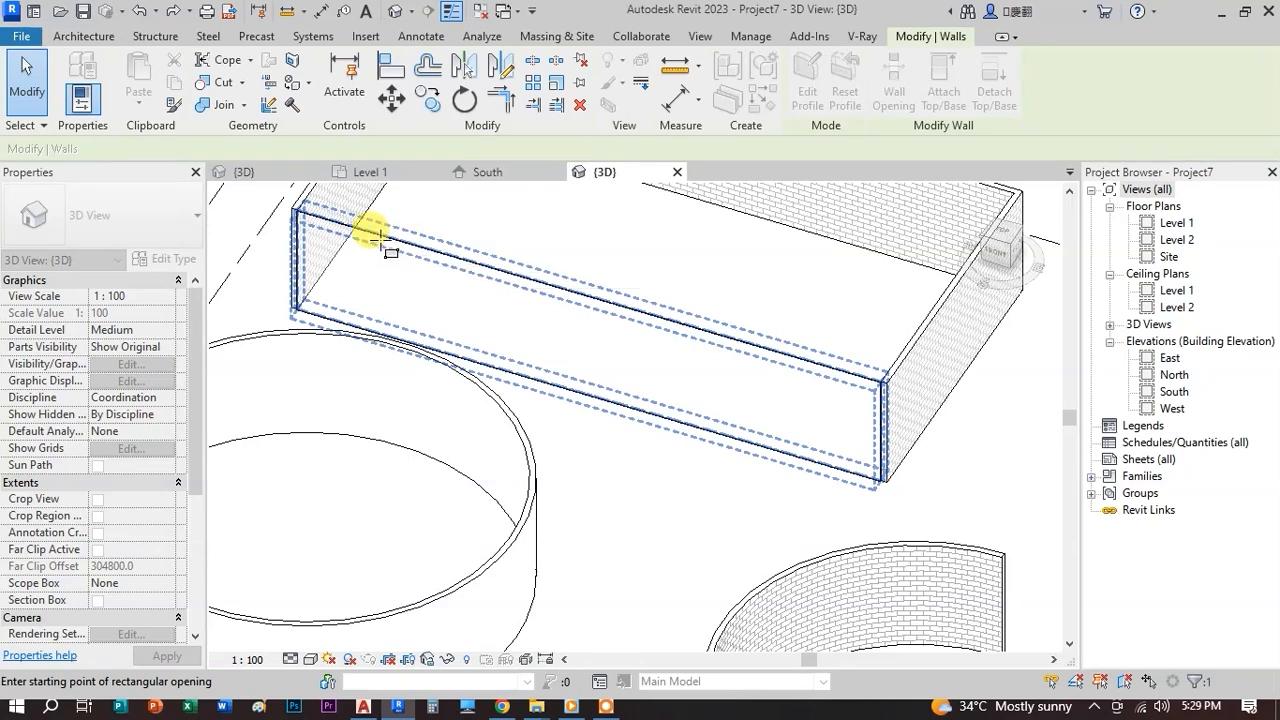
{"action": "scroll", "coordinate": [395, 240], "scroll_direction": "up", "scroll_amount": 1}
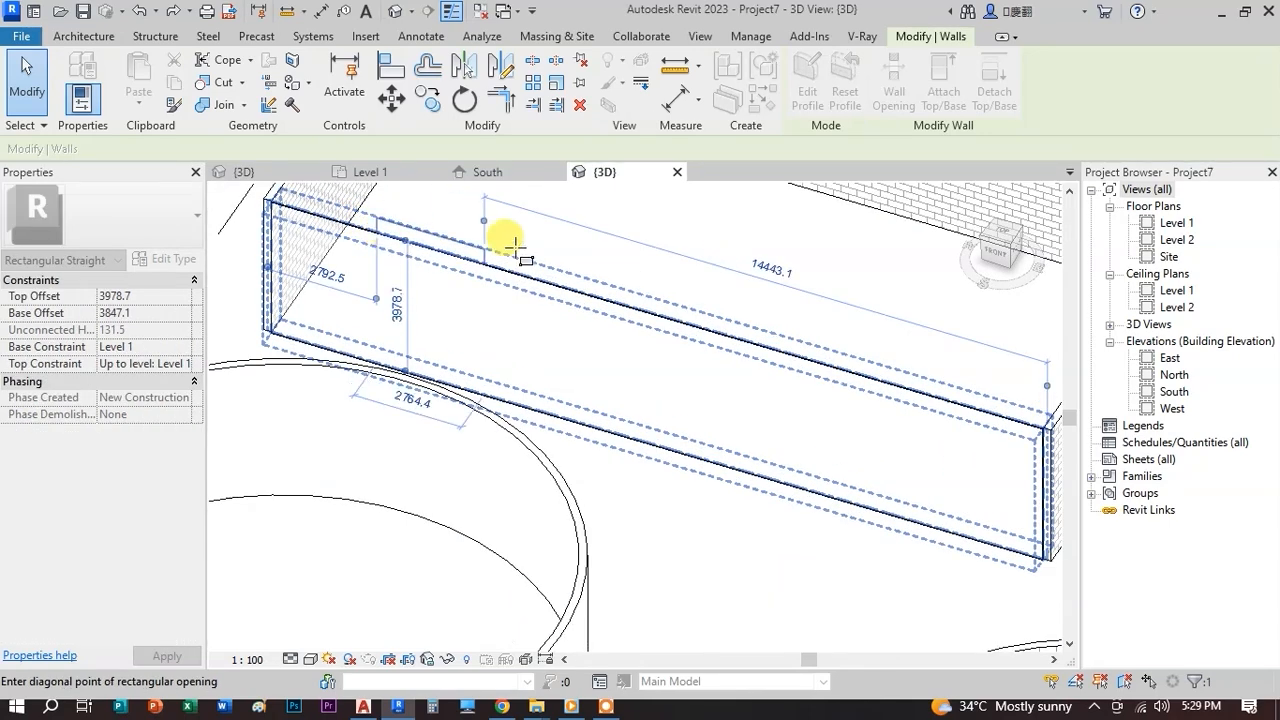
{"action": "left_click", "coordinate": [603, 297]}
{"action": "scroll", "coordinate": [537, 366], "scroll_direction": "down", "scroll_amount": 3}
{"action": "scroll", "coordinate": [491, 314], "scroll_direction": "up", "scroll_amount": 3}
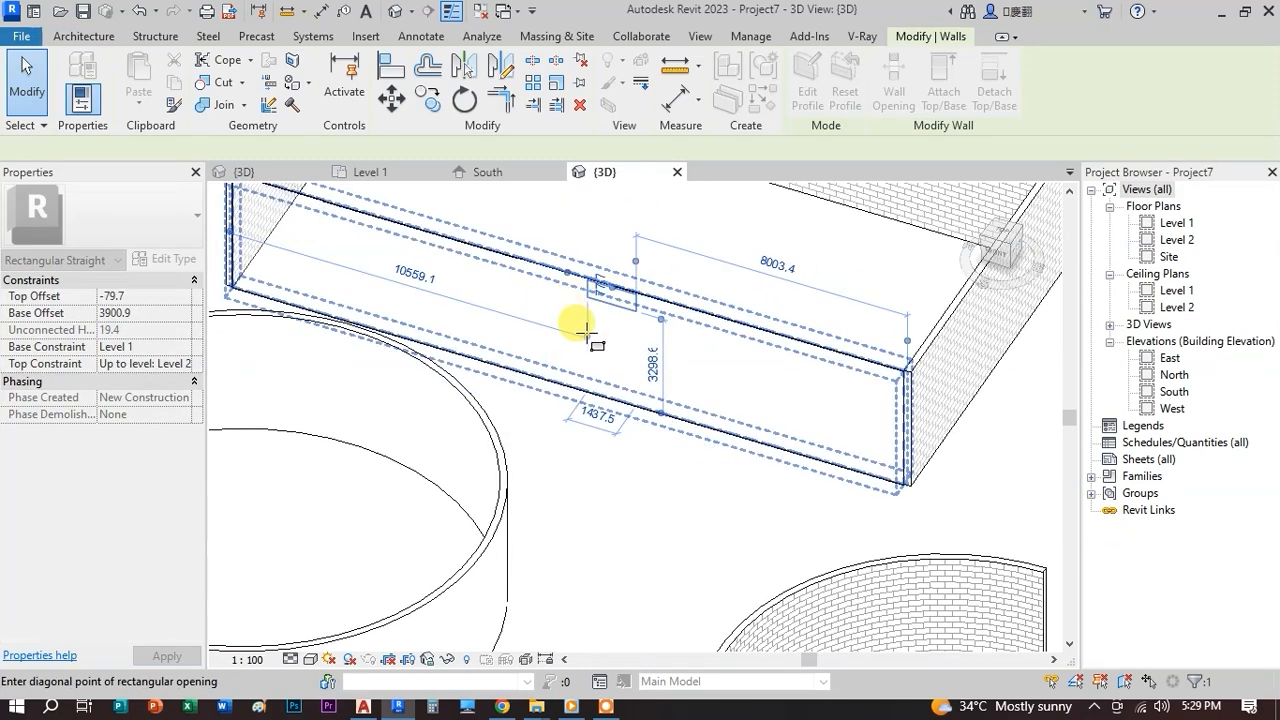
{"action": "scroll", "coordinate": [588, 328], "scroll_direction": "down", "scroll_amount": 2}
{"action": "key", "text": "Escape"}
{"action": "key", "text": "Escape"}
- Reselect the curtain wall and cut a very small rectangular opening near its upper edge with Wall Opening
{"action": "scroll", "coordinate": [677, 320], "scroll_direction": "up", "scroll_amount": 4}
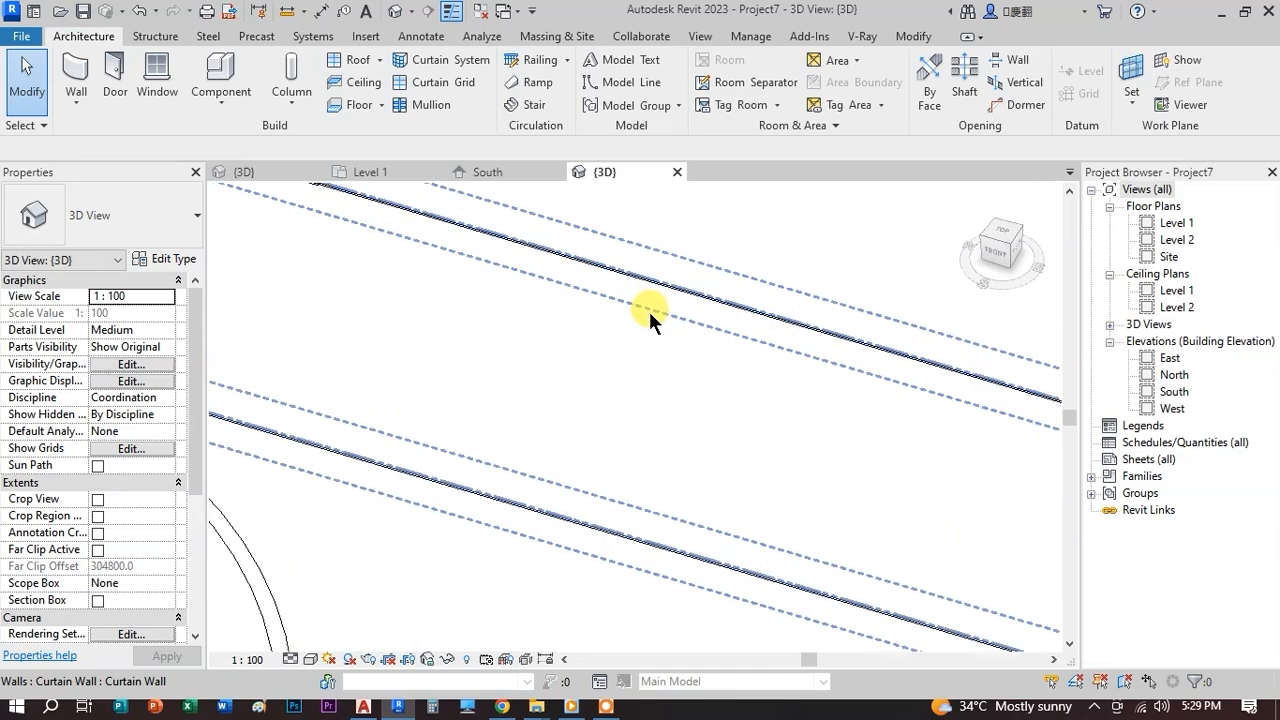
{"action": "left_click", "coordinate": [649, 311]}
{"action": "scroll", "coordinate": [655, 300], "scroll_direction": "down", "scroll_amount": 5}
{"action": "key", "text": "Escape"}
{"action": "left_click", "coordinate": [545, 308]}
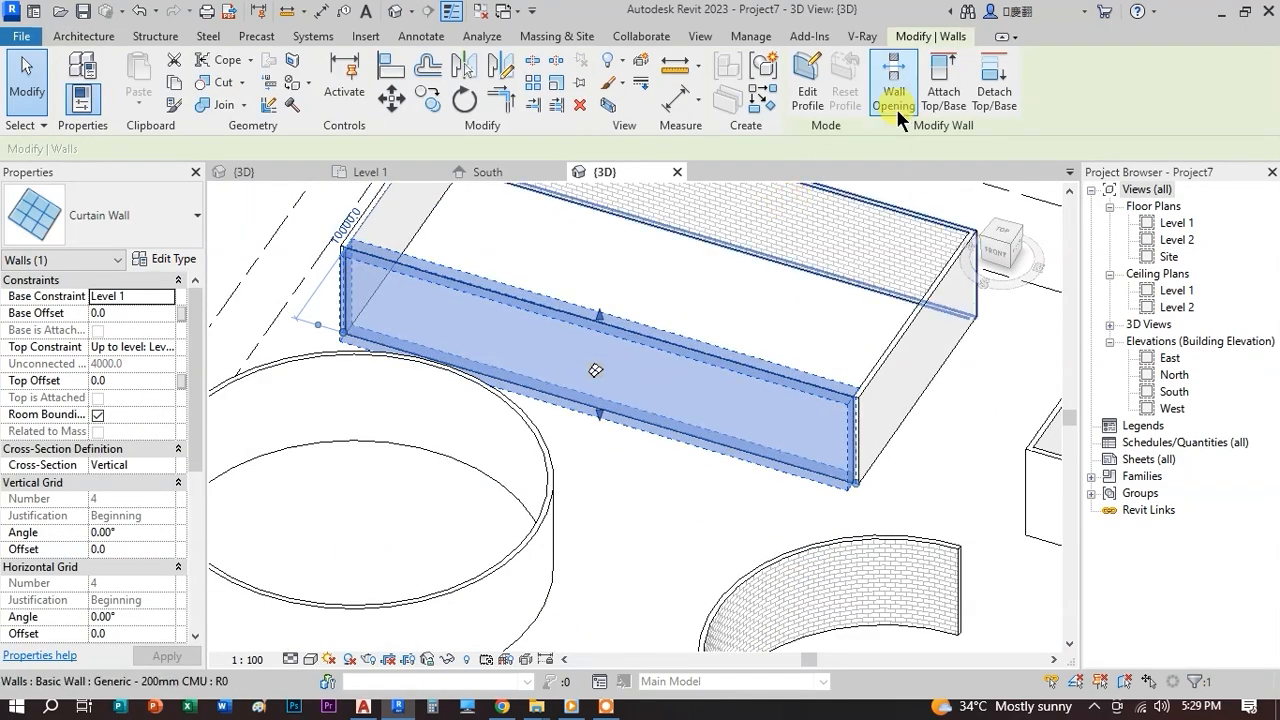
{"action": "scroll", "coordinate": [718, 350], "scroll_direction": "down", "scroll_amount": 2}
{"action": "scroll", "coordinate": [728, 322], "scroll_direction": "up", "scroll_amount": 2}
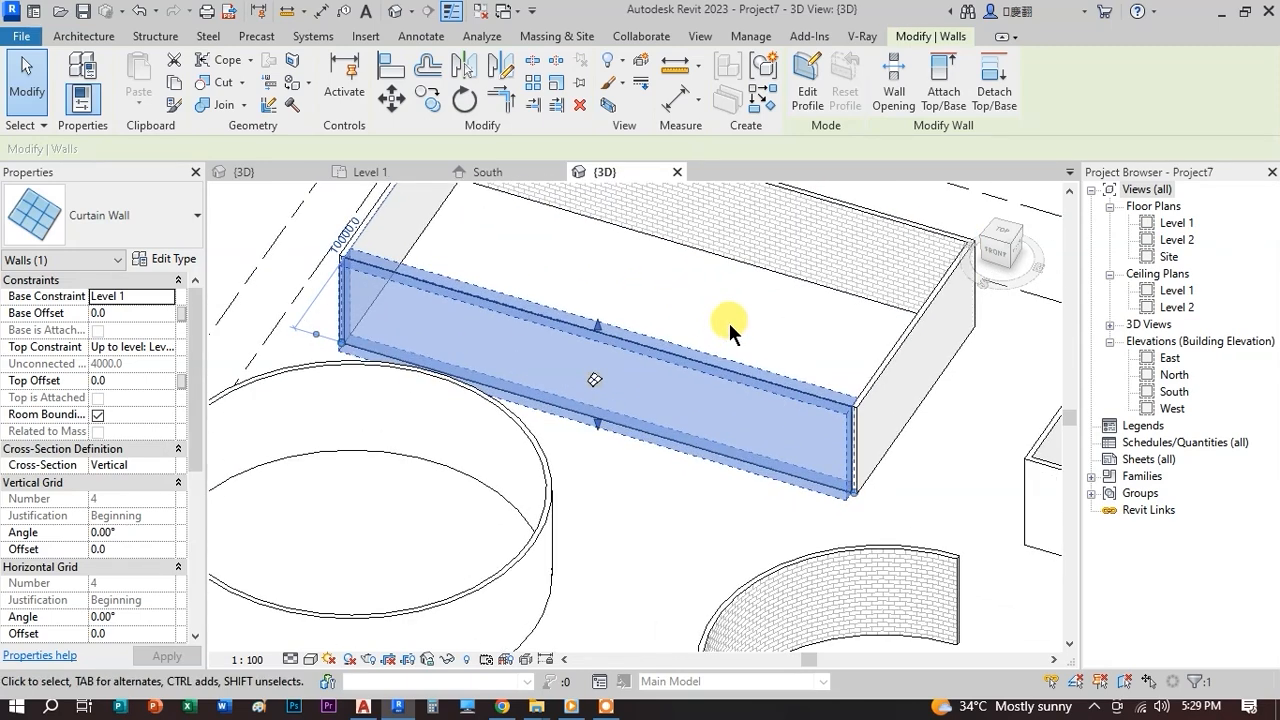
{"action": "left_click", "coordinate": [891, 98]}
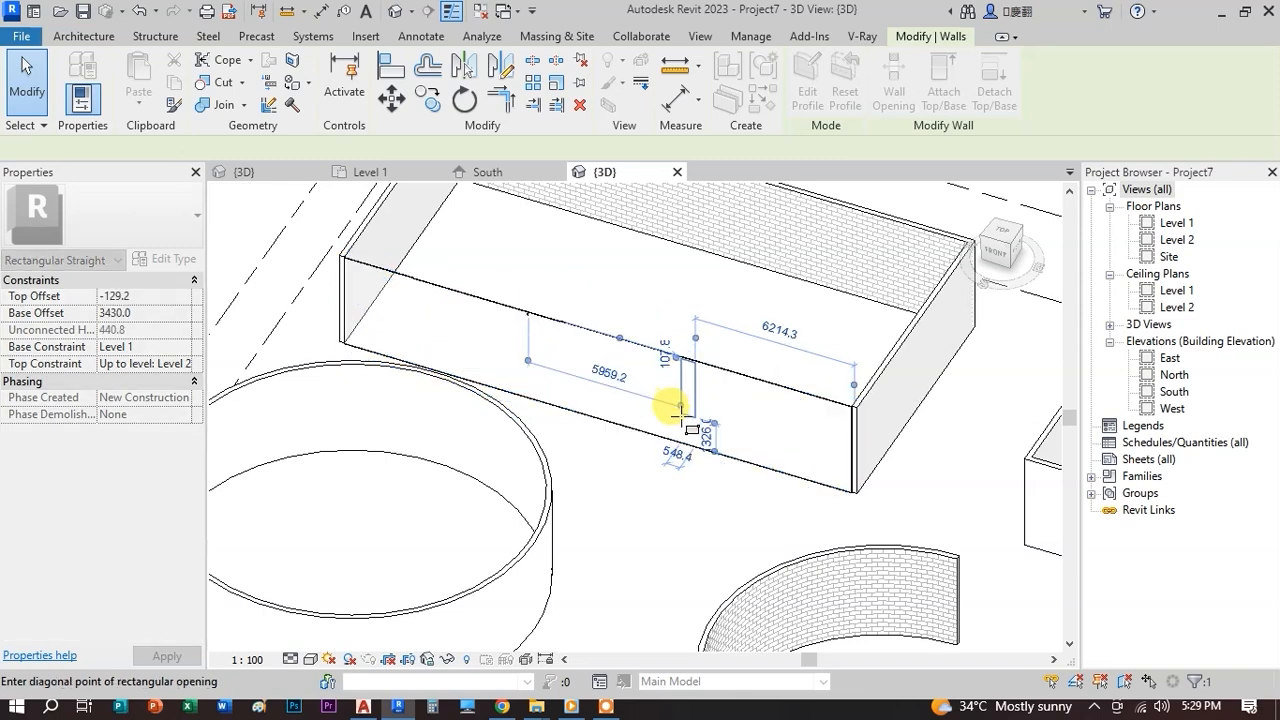
{"action": "key", "text": "Escape"}
{"action": "key", "text": "w"}
{"action": "key", "text": "a"}
{"action": "scroll", "coordinate": [689, 384], "scroll_direction": "up", "scroll_amount": 2}
{"action": "key", "text": "Escape"}
- Inspect the tiny rectangular opening in the curtain wall at close range
{"action": "scroll", "coordinate": [417, 250], "scroll_direction": "up", "scroll_amount": 6}
{"action": "scroll", "coordinate": [451, 271], "scroll_direction": "up", "scroll_amount": 3}
{"action": "left_click", "coordinate": [443, 271]}
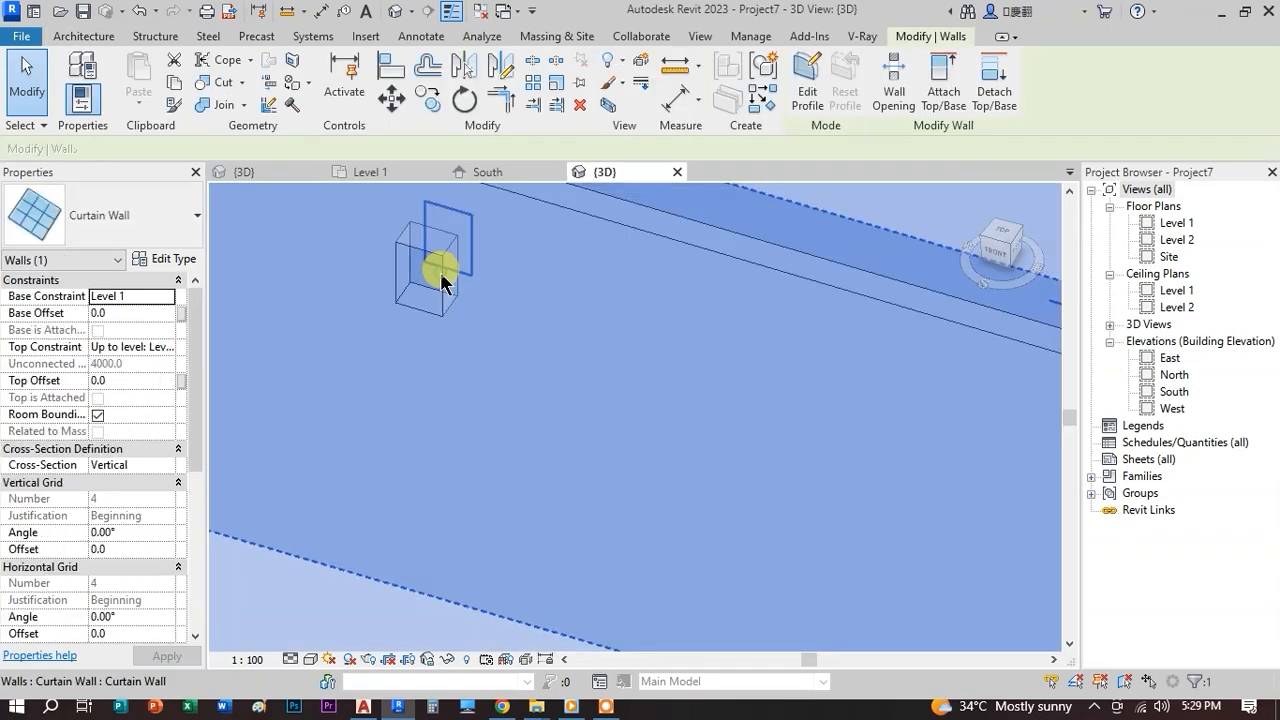
{"action": "scroll", "coordinate": [581, 359], "scroll_direction": "down", "scroll_amount": 1}
{"action": "key", "text": "Escape"}
{"action": "scroll", "coordinate": [718, 398], "scroll_direction": "down", "scroll_amount": 6}
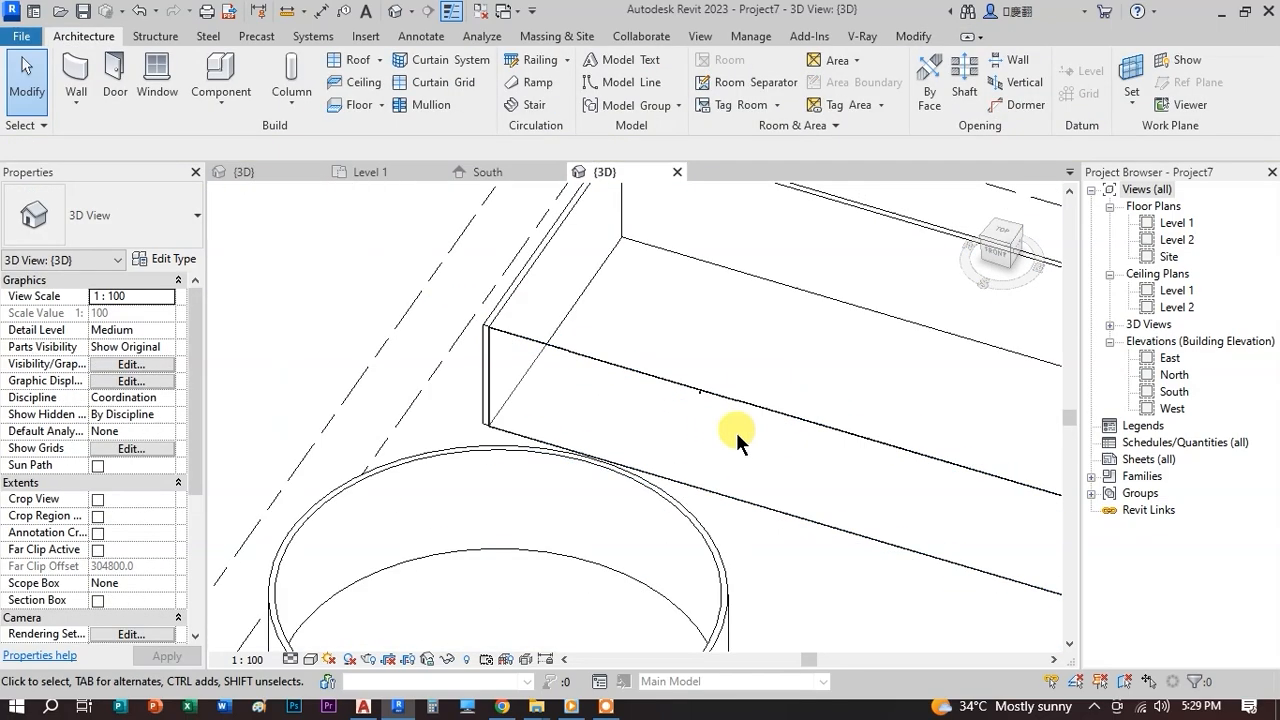
- Examine the large enclosure's curtain wall in 3D and leave it selected
{"action": "left_click", "coordinate": [706, 421]}
{"action": "scroll", "coordinate": [638, 404], "scroll_direction": "down", "scroll_amount": 4}
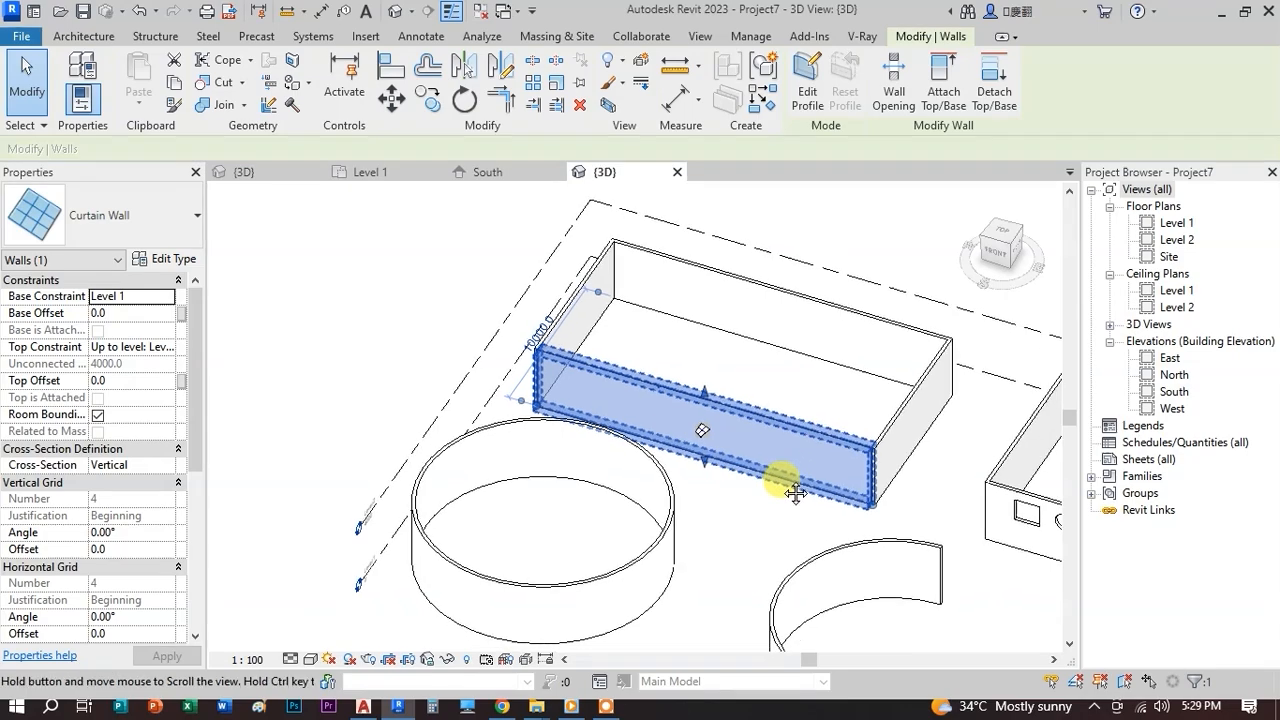
{"action": "scroll", "coordinate": [740, 340], "scroll_direction": "up", "scroll_amount": 2}
{"action": "key", "text": "Escape"}
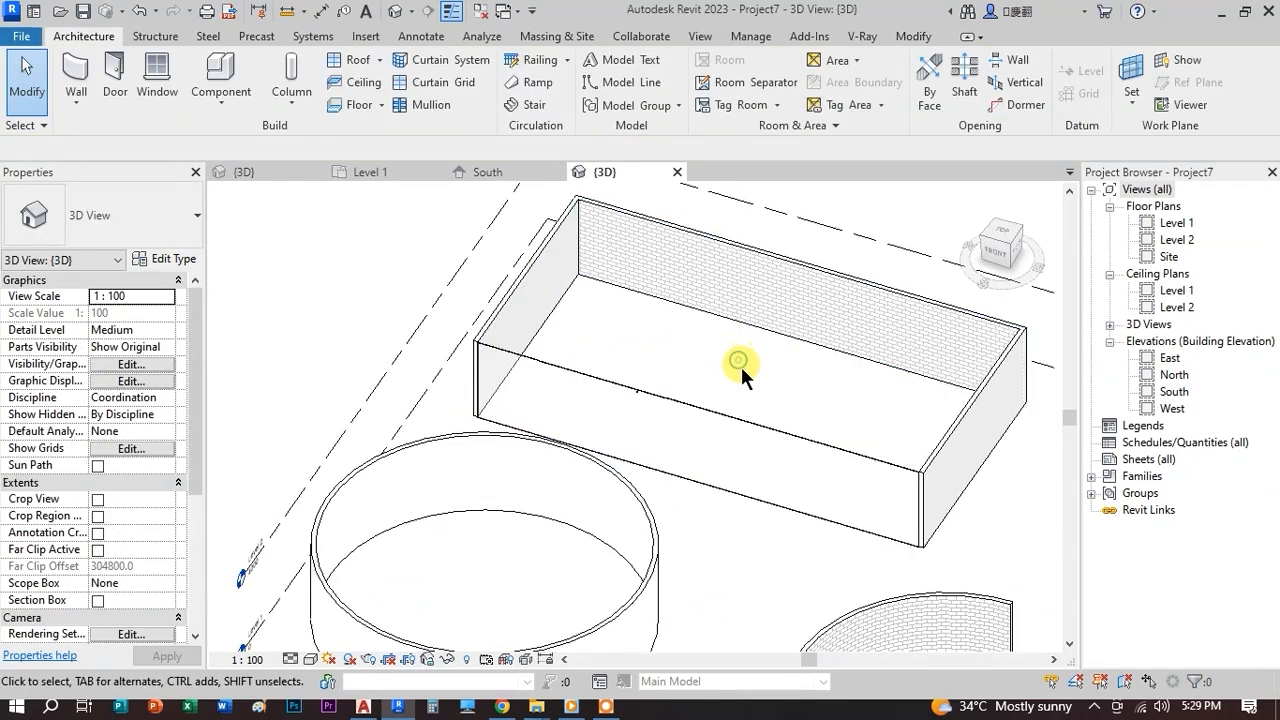
{"action": "scroll", "coordinate": [742, 365], "scroll_direction": "up", "scroll_amount": 3}
{"action": "scroll", "coordinate": [742, 365], "scroll_direction": "down", "scroll_amount": 2}
{"action": "scroll", "coordinate": [595, 331], "scroll_direction": "up", "scroll_amount": 2}
{"action": "left_click", "coordinate": [577, 293]}
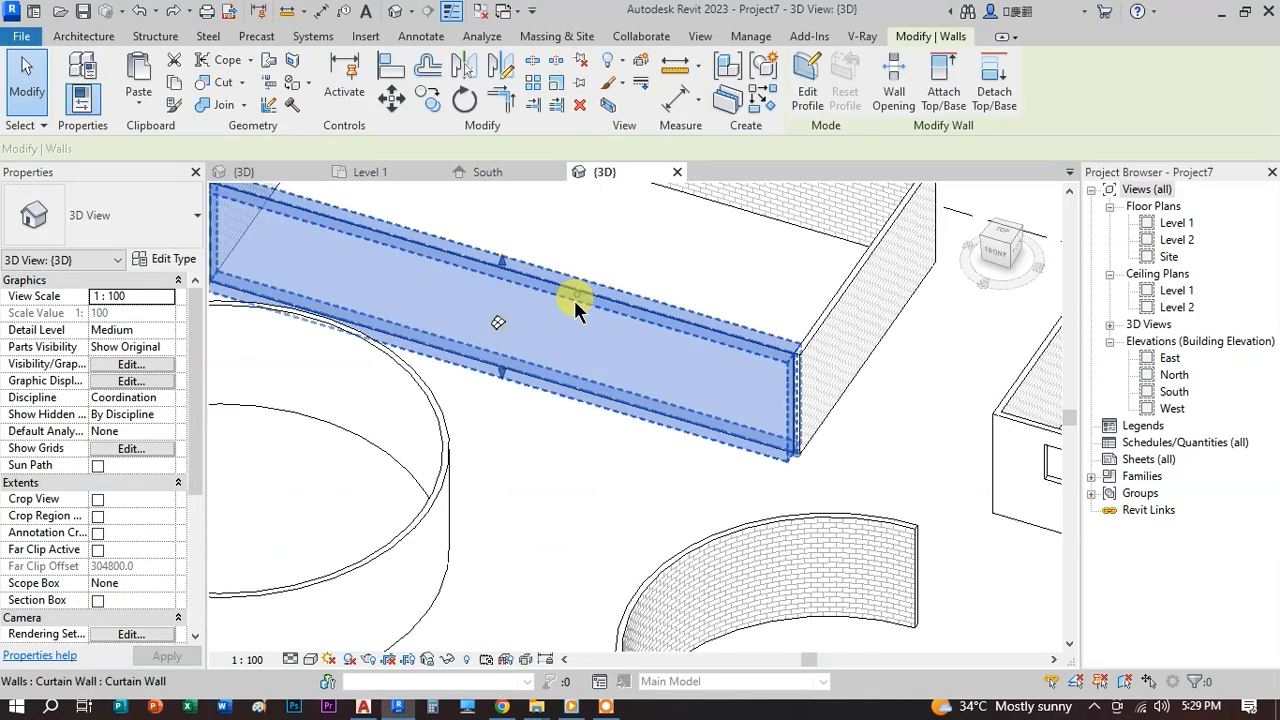
{"action": "scroll", "coordinate": [792, 422], "scroll_direction": "up", "scroll_amount": 2}
{"action": "scroll", "coordinate": [792, 423], "scroll_direction": "down", "scroll_amount": 1}
{"action": "scroll", "coordinate": [560, 397], "scroll_direction": "up", "scroll_amount": 1}
{"action": "scroll", "coordinate": [585, 400], "scroll_direction": "up", "scroll_amount": 1}
{"action": "middle_click_drag", "start_coordinate": [612, 405], "coordinate": [596, 445]}
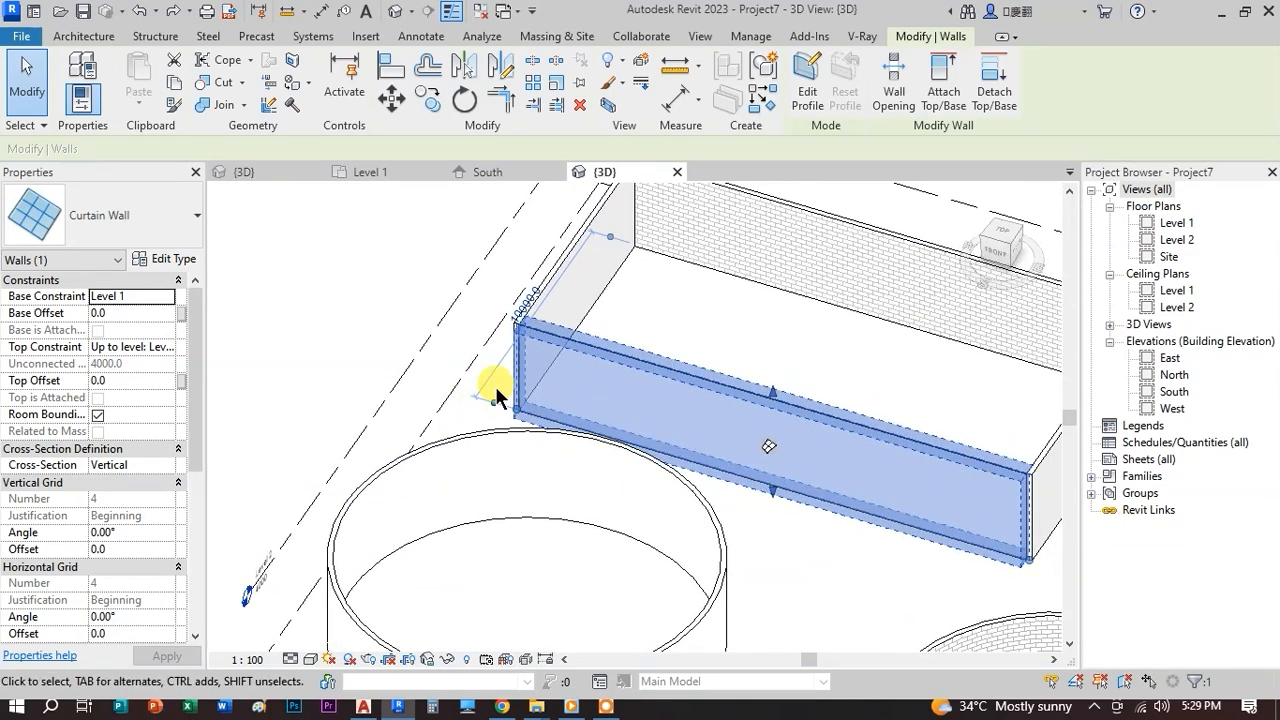
- Place 50mm x 150mm rectangular mullions along the curtain wall's upper and lower edges using Grid Line placement
{"action": "left_click", "coordinate": [102, 36]}
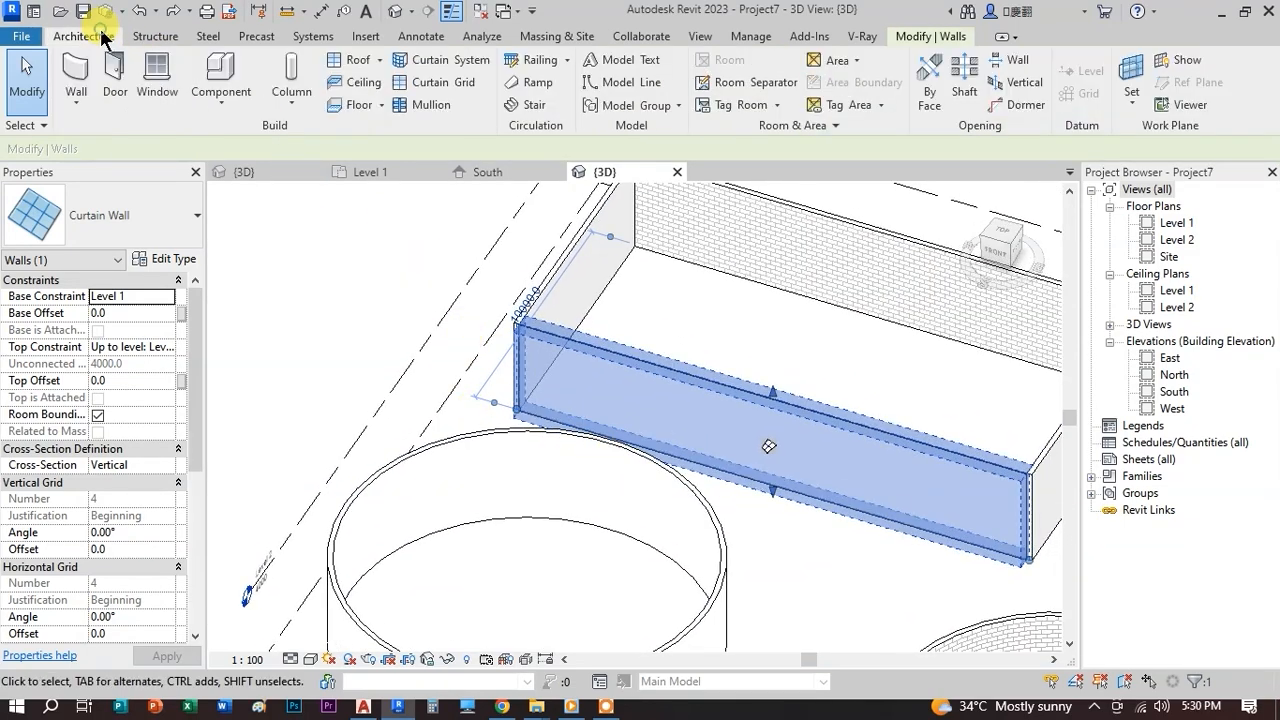
{"action": "left_click", "coordinate": [425, 106]}
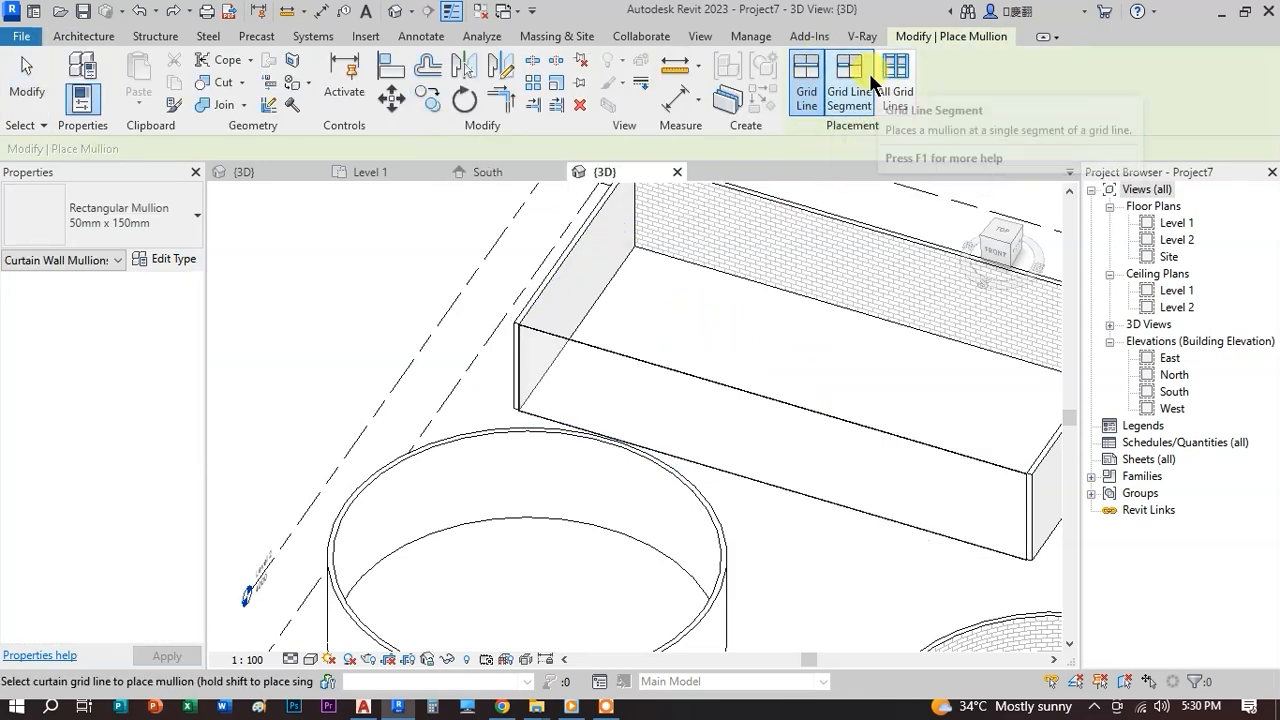
{"action": "scroll", "coordinate": [663, 370], "scroll_direction": "up", "scroll_amount": 2}
{"action": "scroll", "coordinate": [591, 347], "scroll_direction": "up", "scroll_amount": 1}
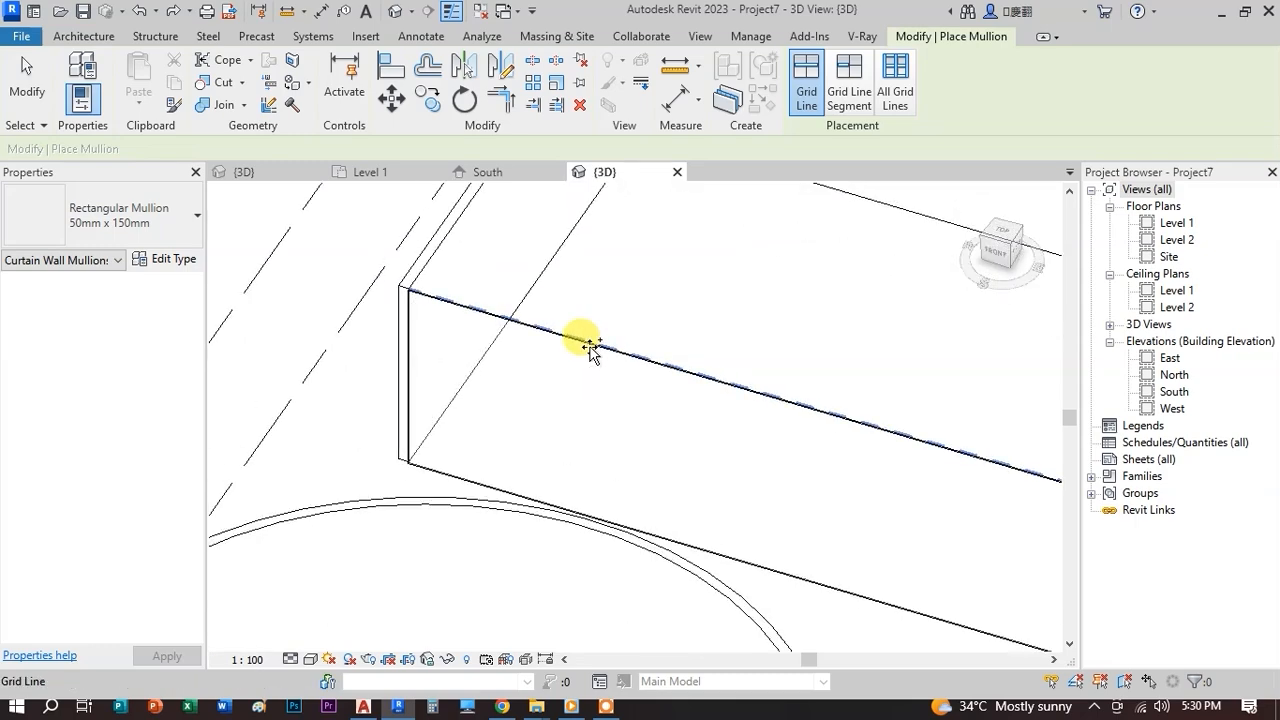
{"action": "left_click", "coordinate": [569, 340]}
{"action": "scroll", "coordinate": [575, 330], "scroll_direction": "down", "scroll_amount": 4}
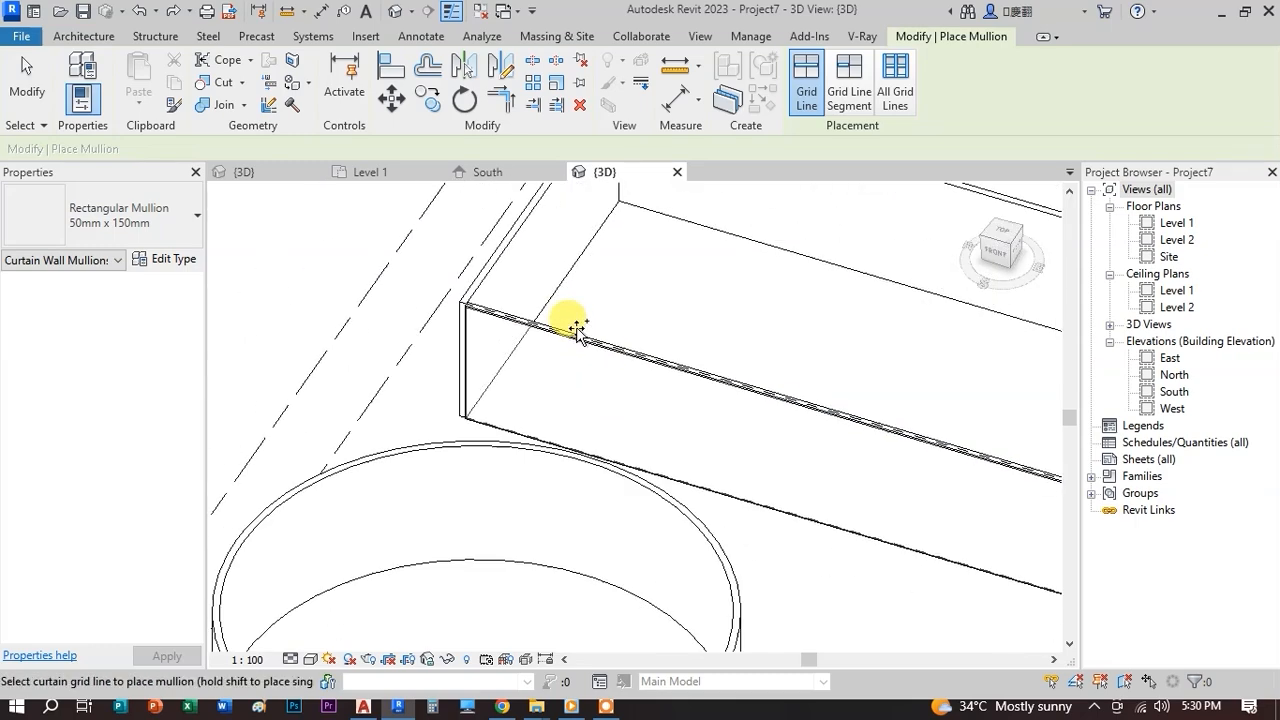
{"action": "scroll", "coordinate": [660, 431], "scroll_direction": "up", "scroll_amount": 3}
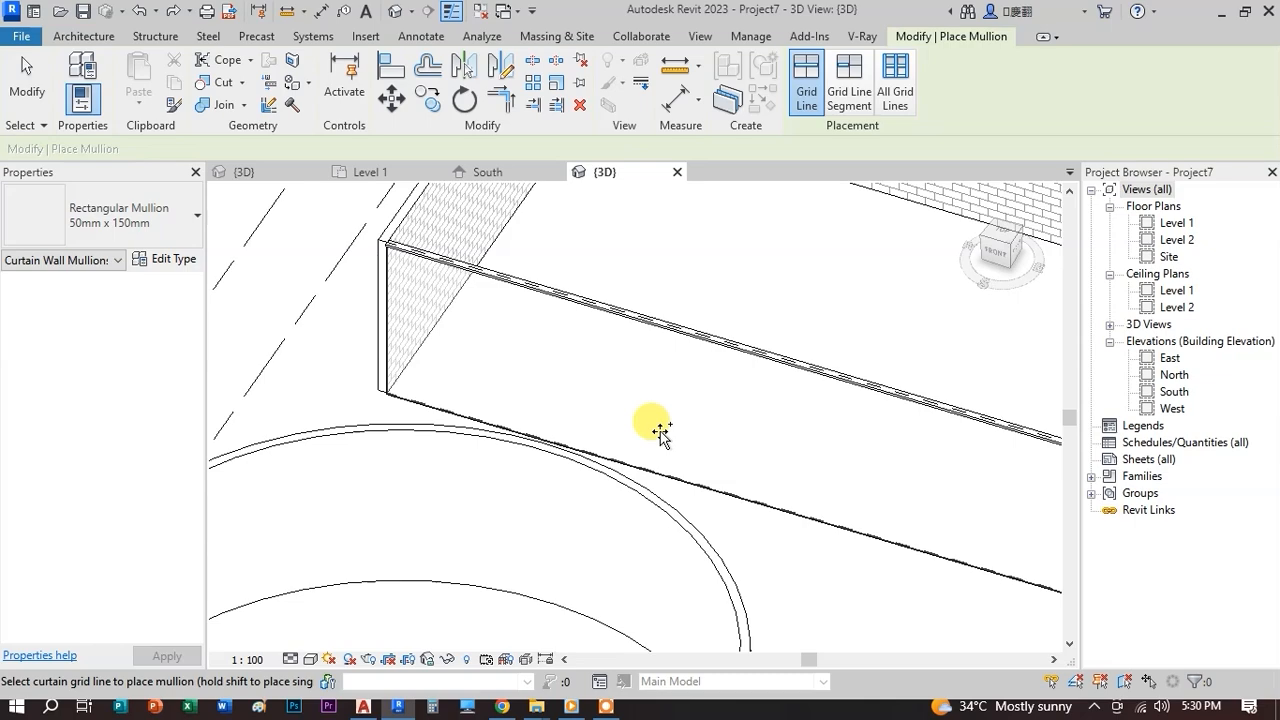
{"action": "left_click", "coordinate": [661, 470]}
{"action": "scroll", "coordinate": [800, 400], "scroll_direction": "down", "scroll_amount": 3}
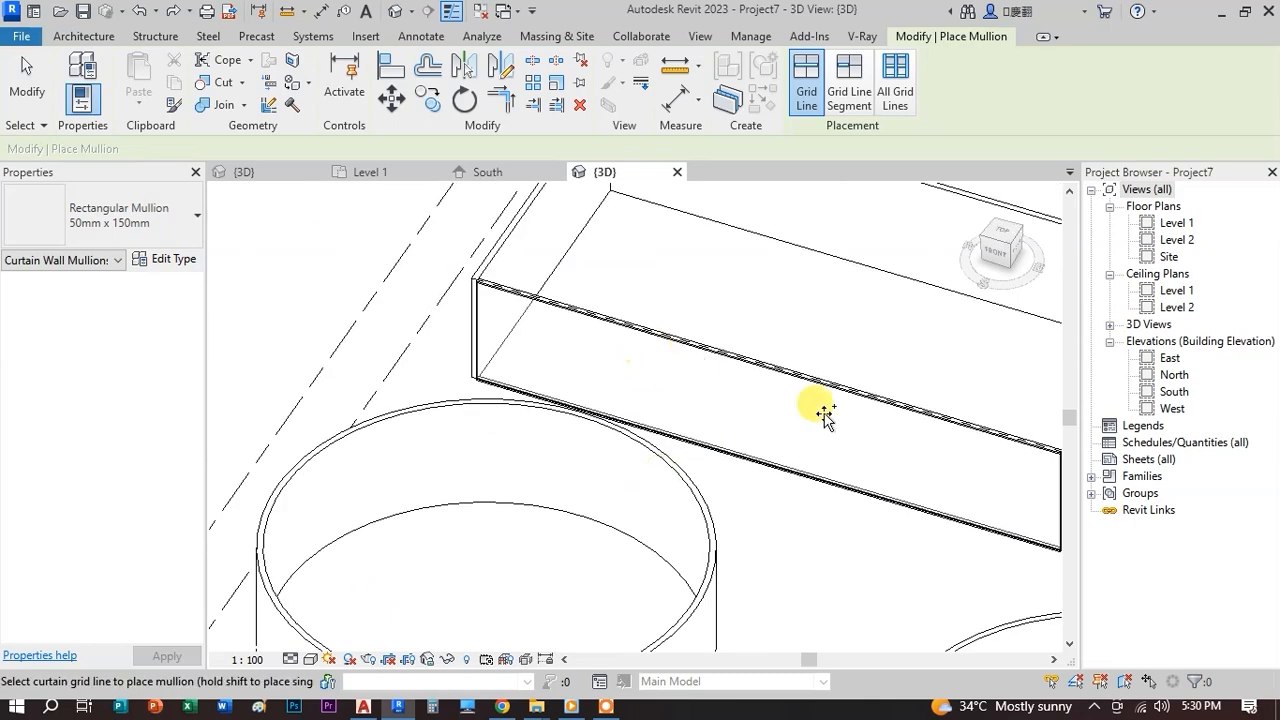
- Place 50mm x 150mm rectangular mullions on the two vertical end edges of the curtain wall
{"action": "scroll", "coordinate": [714, 300], "scroll_direction": "up", "scroll_amount": 3}
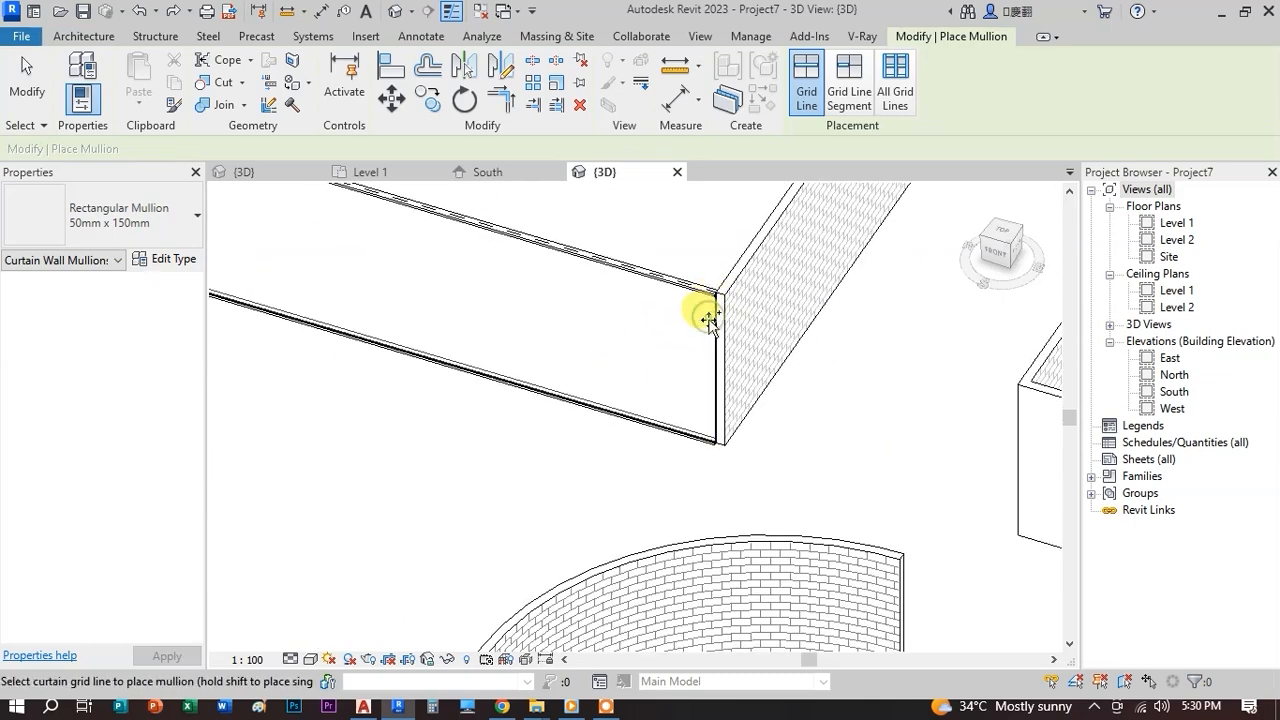
{"action": "scroll", "coordinate": [608, 320], "scroll_direction": "down", "scroll_amount": 3}
{"action": "scroll", "coordinate": [373, 268], "scroll_direction": "up", "scroll_amount": 3}
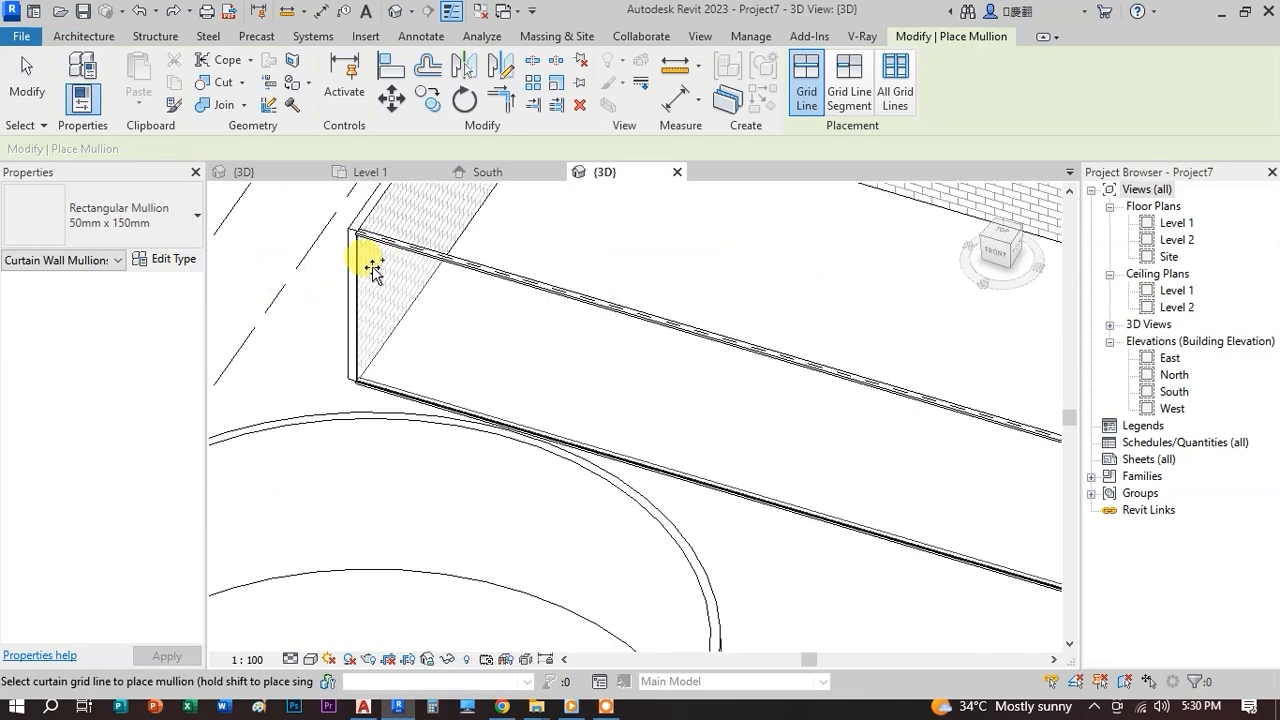
{"action": "left_click", "coordinate": [361, 273]}
{"action": "scroll", "coordinate": [510, 340], "scroll_direction": "down", "scroll_amount": 3}
{"action": "scroll", "coordinate": [575, 358], "scroll_direction": "up", "scroll_amount": 1}
{"action": "key", "text": "Escape"}
- Delete the mullions on the curtain wall's upper edge, left end and lower edge
{"action": "left_click", "coordinate": [590, 313]}
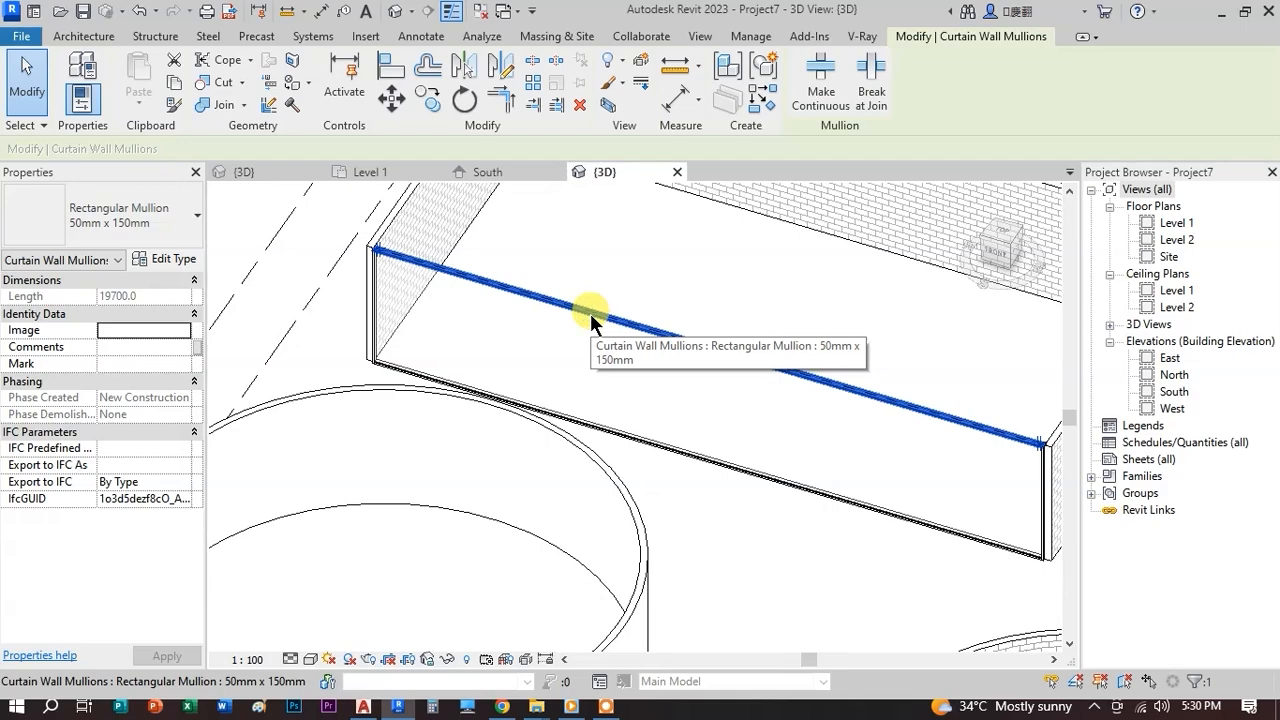
{"action": "key", "text": "Escape"}
{"action": "left_click", "coordinate": [642, 443]}
{"action": "key", "text": "Escape"}
{"action": "scroll", "coordinate": [379, 293], "scroll_direction": "up", "scroll_amount": 2}
{"action": "left_click", "coordinate": [374, 312]}
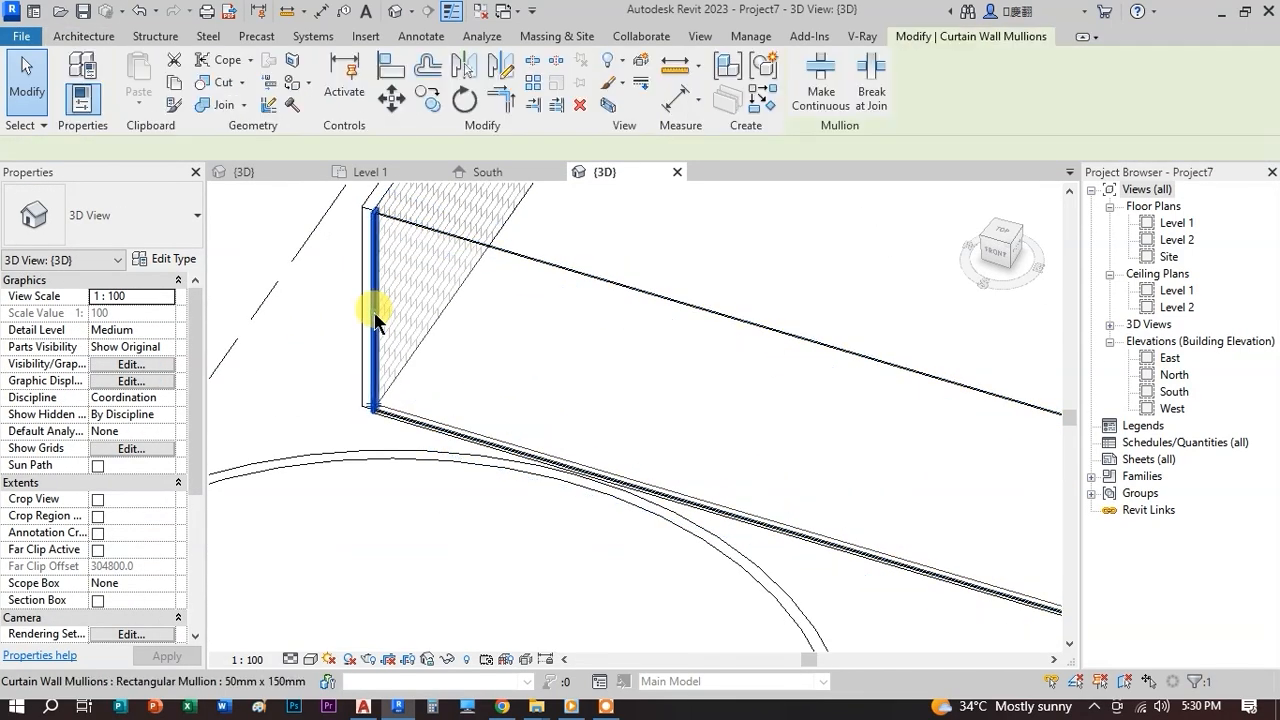
{"action": "key", "text": "Escape"}
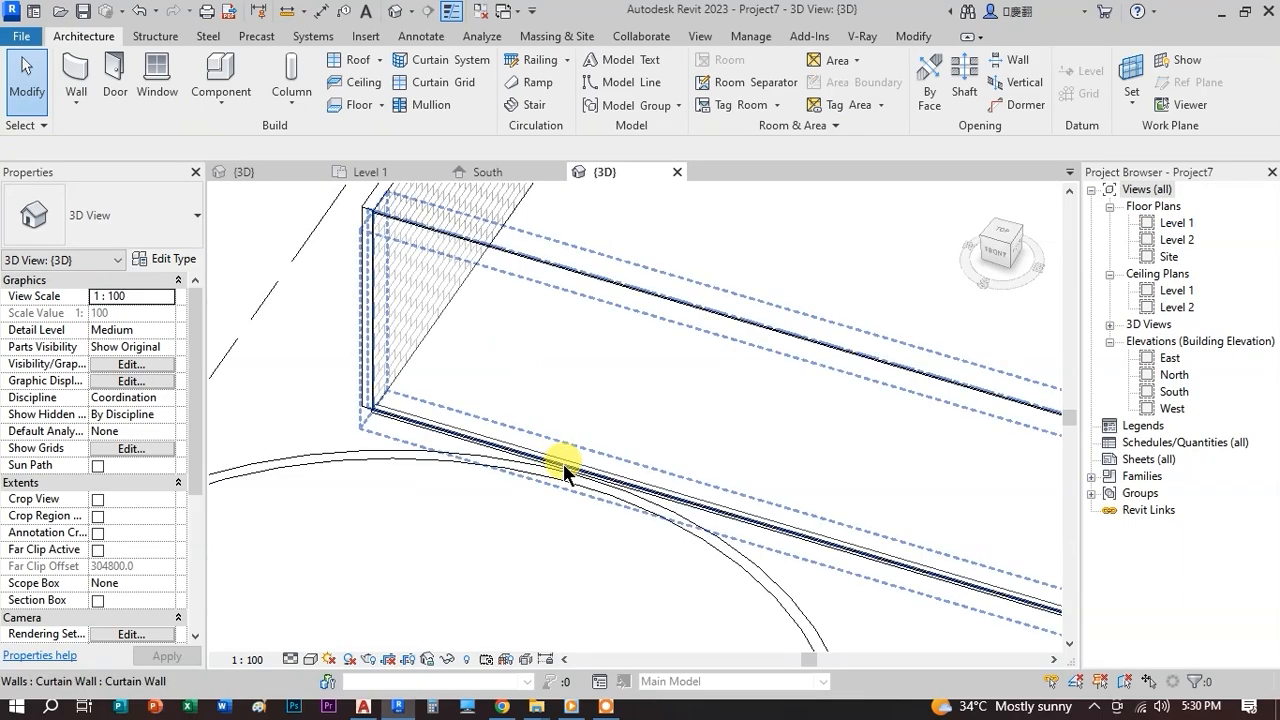
{"action": "left_click", "coordinate": [562, 465]}
{"action": "middle_click_drag", "start_coordinate": [567, 473], "coordinate": [522, 255]}
{"action": "left_click", "coordinate": [803, 457]}
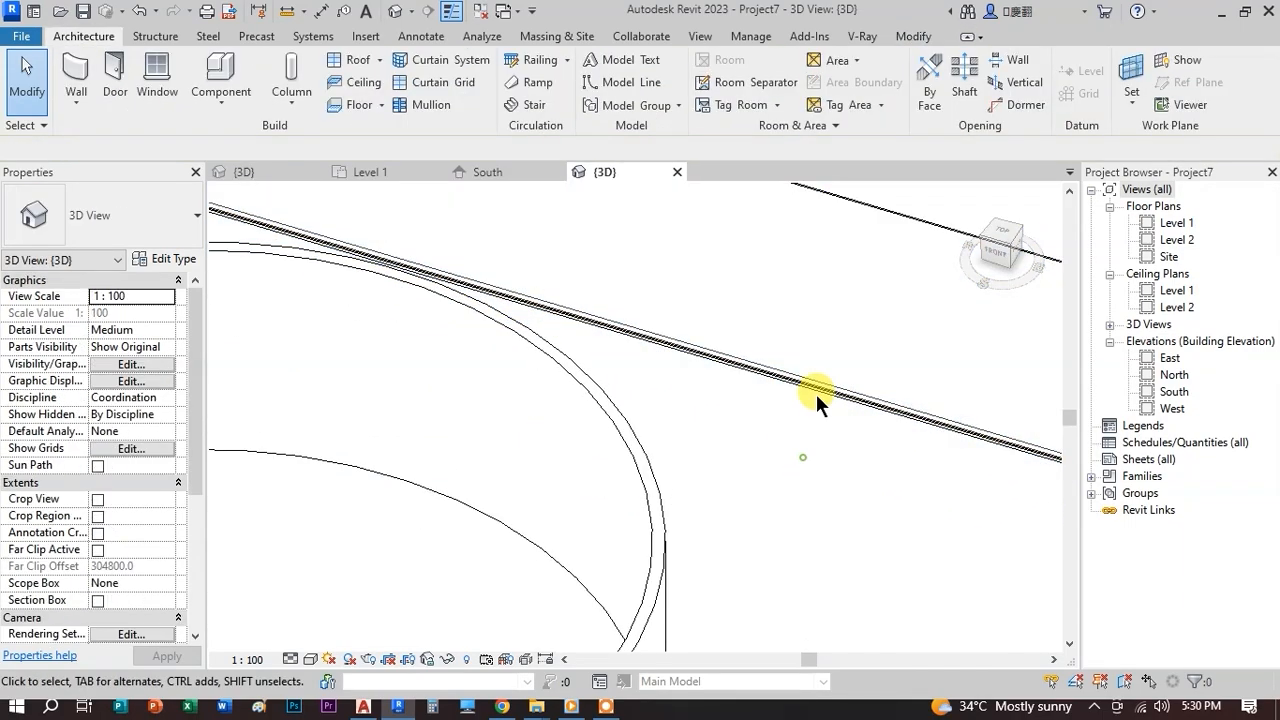
{"action": "key", "text": "Tab"}
{"action": "left_click", "coordinate": [820, 389]}
{"action": "key", "text": "Delete"}
{"action": "scroll", "coordinate": [745, 420], "scroll_direction": "down", "scroll_amount": 2}
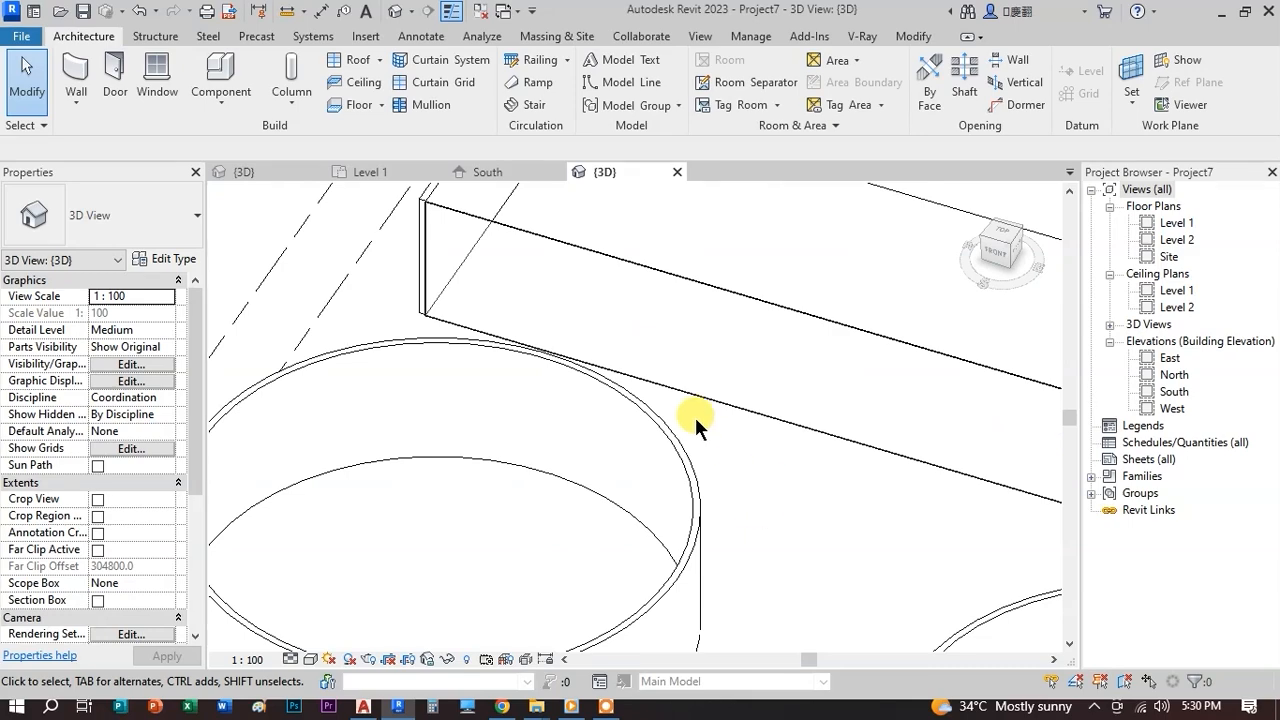
- Place three all-segment vertical curtain grid lines from the wall's left end, at successive spacings of about 2100, 2800 and 3200 mm
{"action": "middle_click_drag", "start_coordinate": [694, 414], "coordinate": [700, 446]}
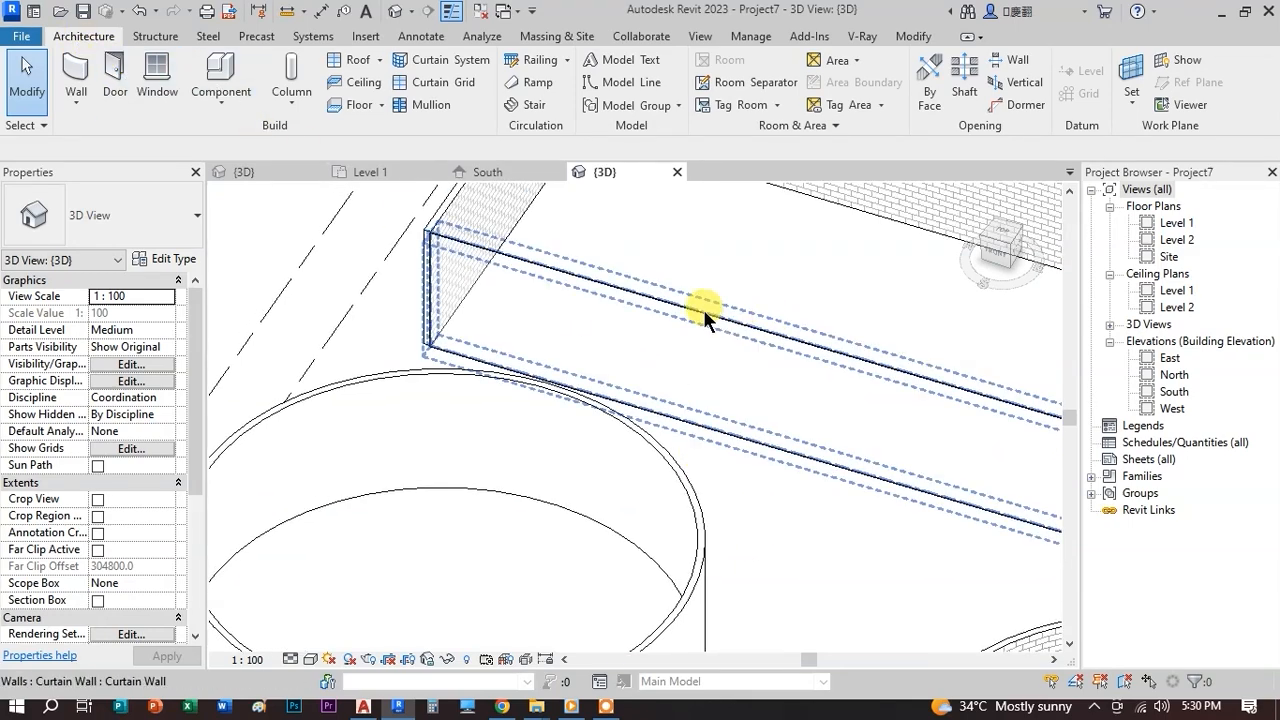
{"action": "left_click", "coordinate": [860, 340]}
{"action": "left_click", "coordinate": [85, 37]}
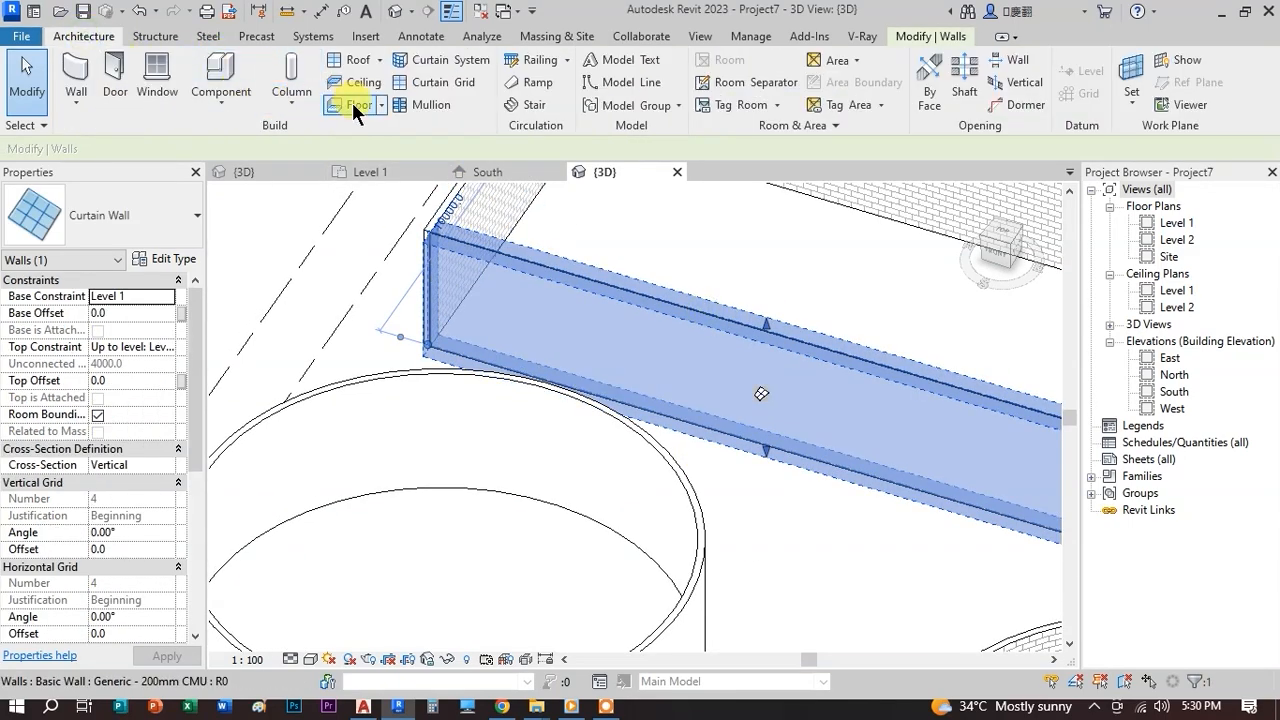
{"action": "left_click", "coordinate": [437, 84]}
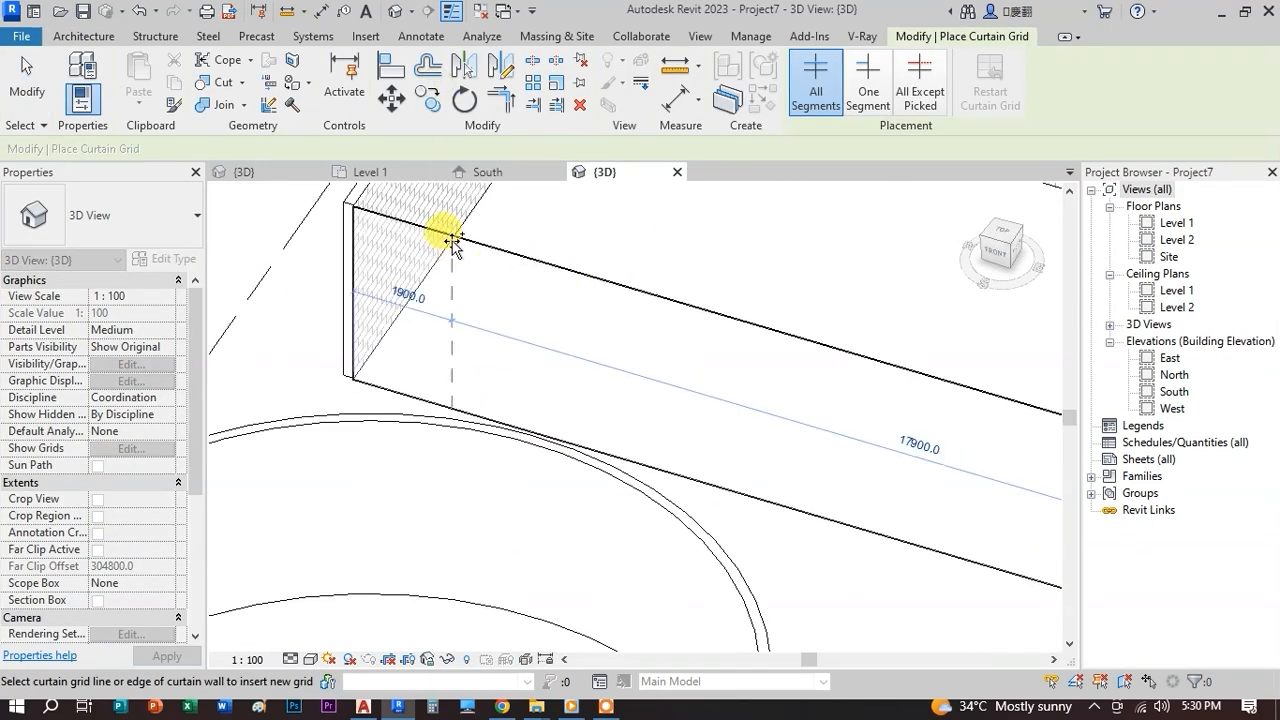
{"action": "left_click", "coordinate": [464, 239]}
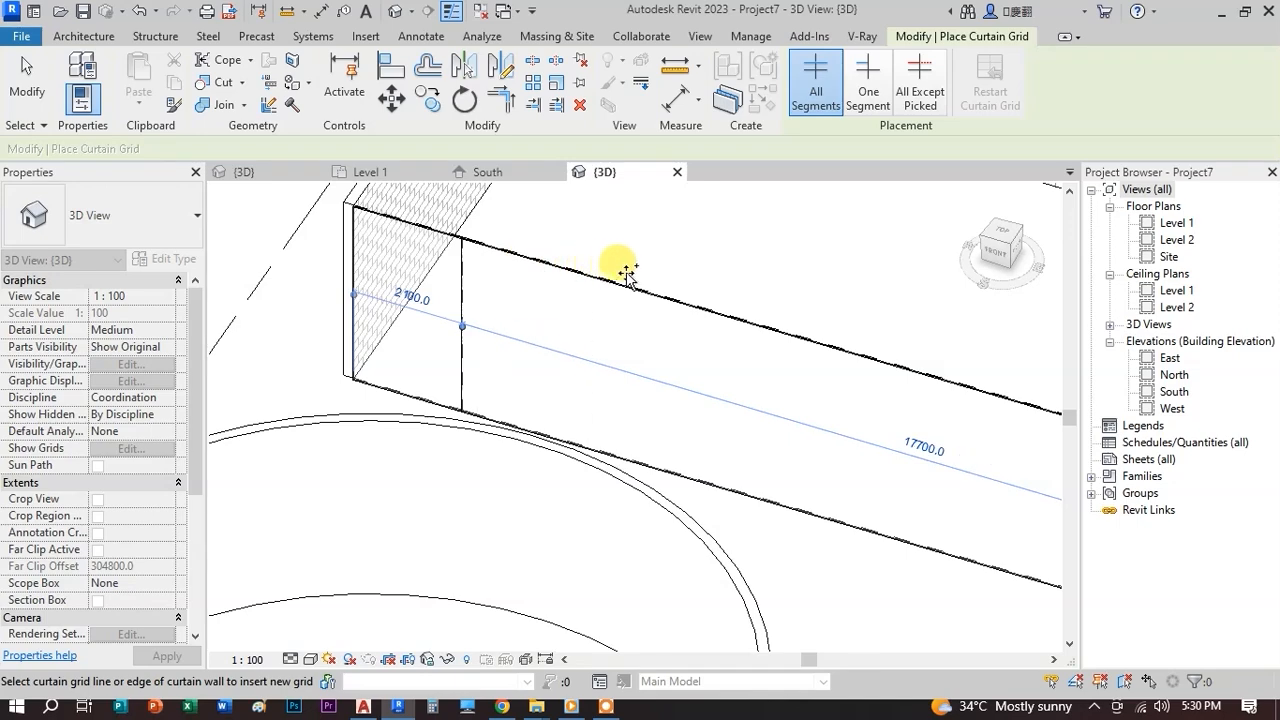
{"action": "left_click", "coordinate": [608, 282]}
{"action": "scroll", "coordinate": [608, 282], "scroll_direction": "down", "scroll_amount": 1}
{"action": "left_click", "coordinate": [734, 319]}
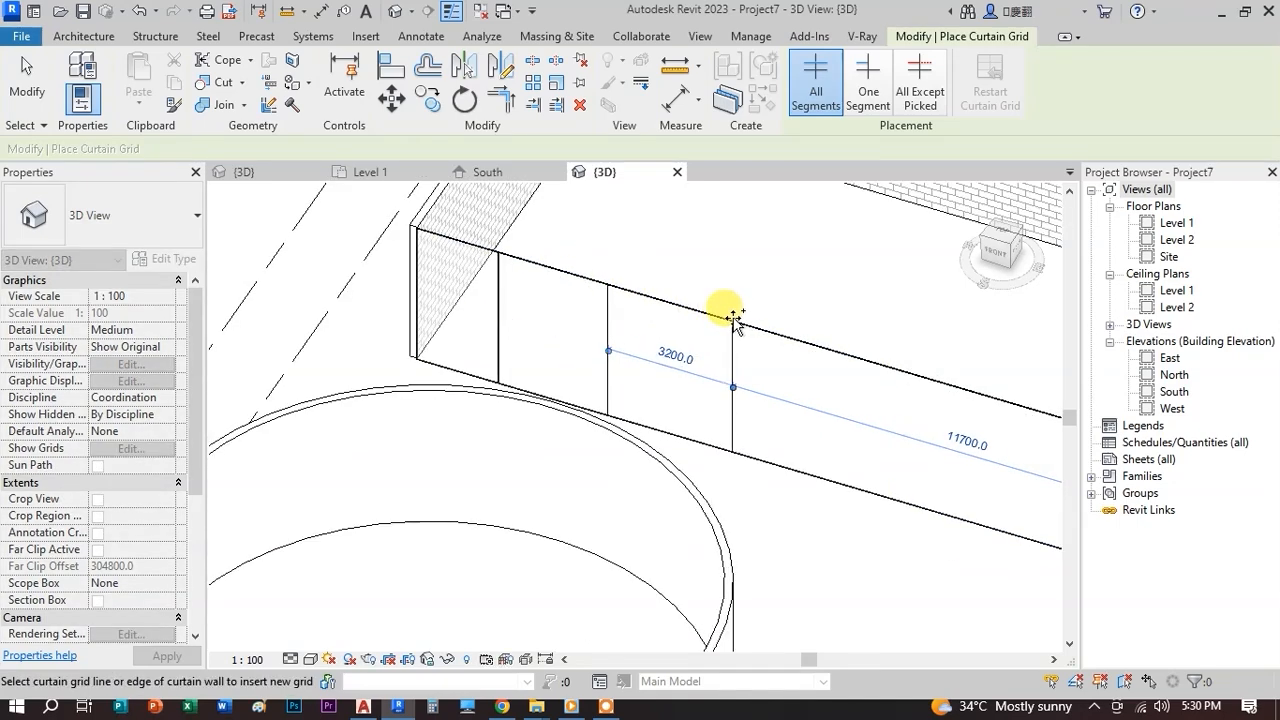
- Continue toward the curtain wall's right end with three more vertical grid lines, spaced about 2600, 3900 and 2600 mm
{"action": "middle_click_drag", "start_coordinate": [713, 356], "coordinate": [591, 362]}
{"action": "left_click", "coordinate": [715, 350]}
{"action": "left_click", "coordinate": [855, 395]}
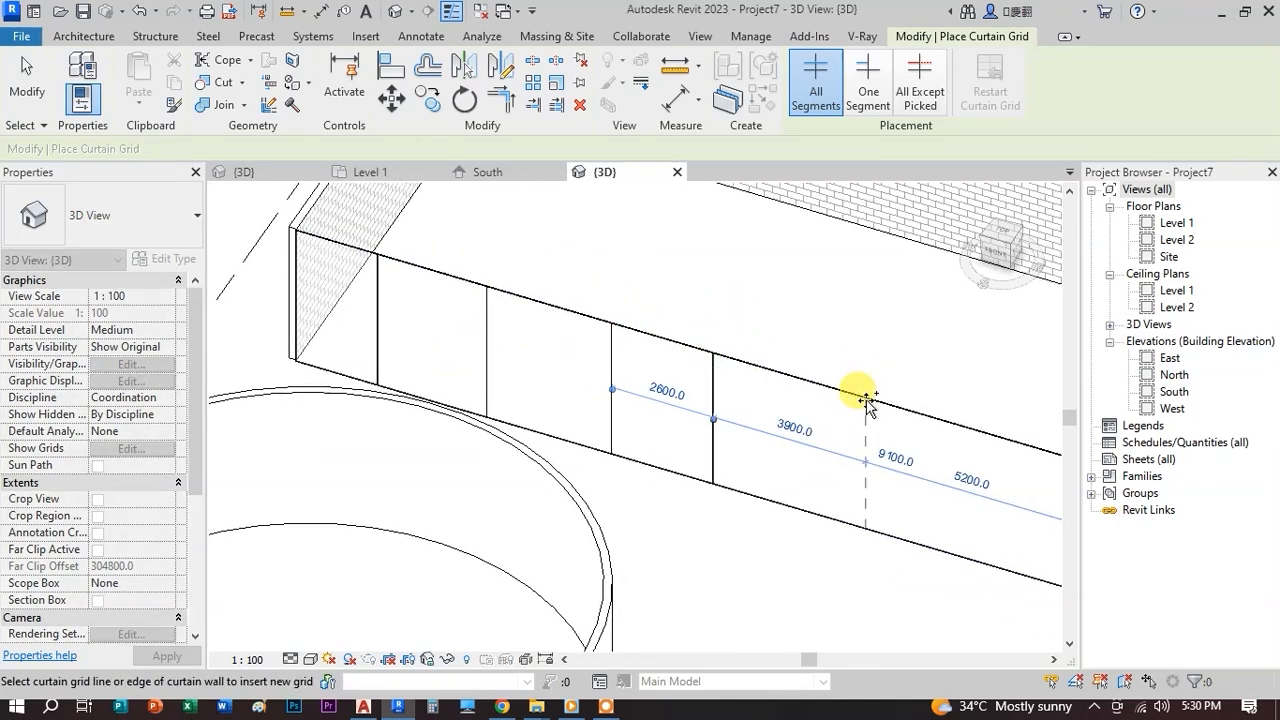
{"action": "scroll", "coordinate": [855, 395], "scroll_direction": "down", "scroll_amount": 1}
{"action": "middle_click_drag", "start_coordinate": [855, 395], "coordinate": [611, 323]}
{"action": "left_click", "coordinate": [693, 348]}
{"action": "middle_click_drag", "start_coordinate": [797, 426], "coordinate": [985, 516]}
{"action": "scroll", "coordinate": [985, 516], "scroll_direction": "up", "scroll_amount": 1}
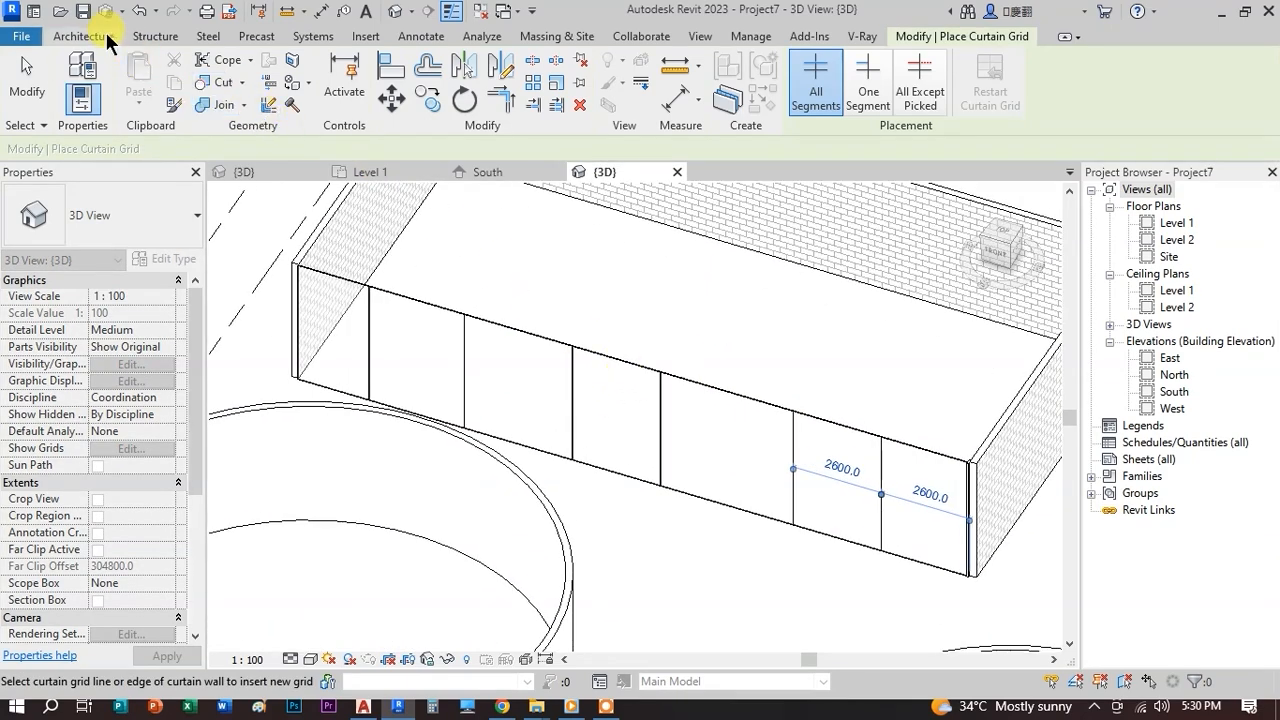
- Using One Segment, divide the third panel horizontally at two-thirds height and split its upper part vertically at the midpoint
{"action": "left_click", "coordinate": [868, 91]}
{"action": "scroll", "coordinate": [571, 386], "scroll_direction": "up", "scroll_amount": 2}
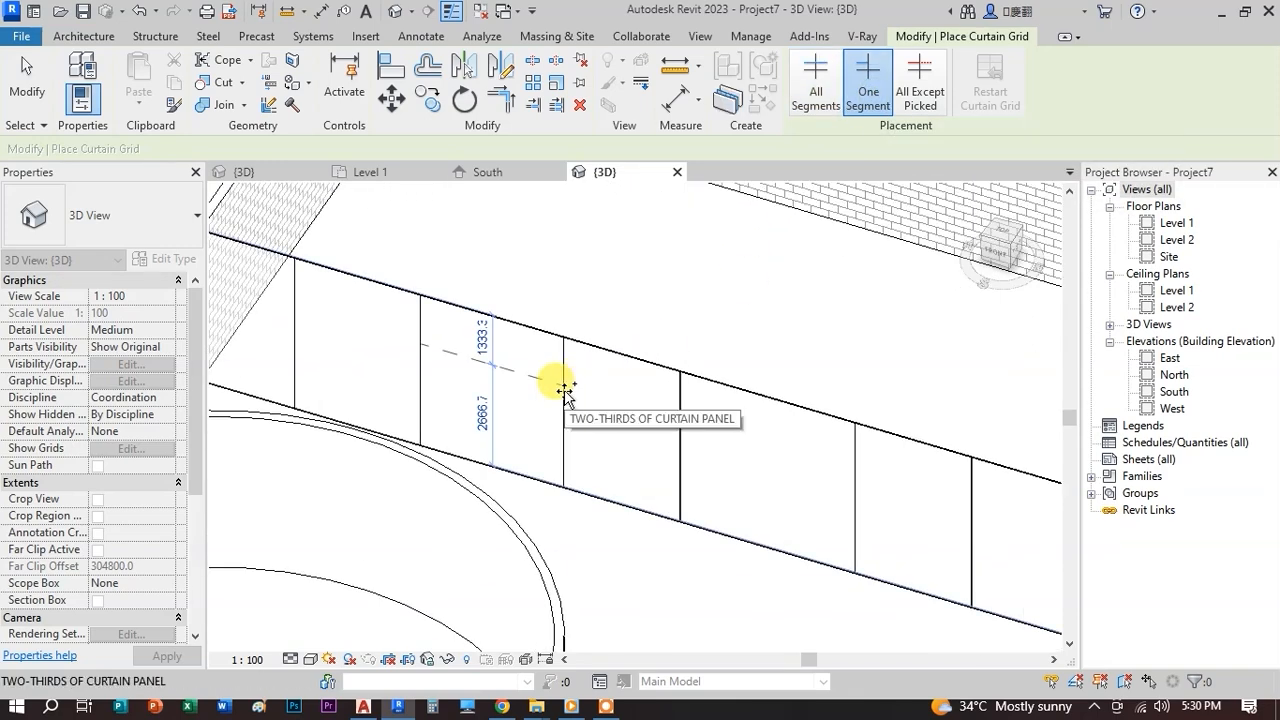
{"action": "left_click", "coordinate": [565, 388]}
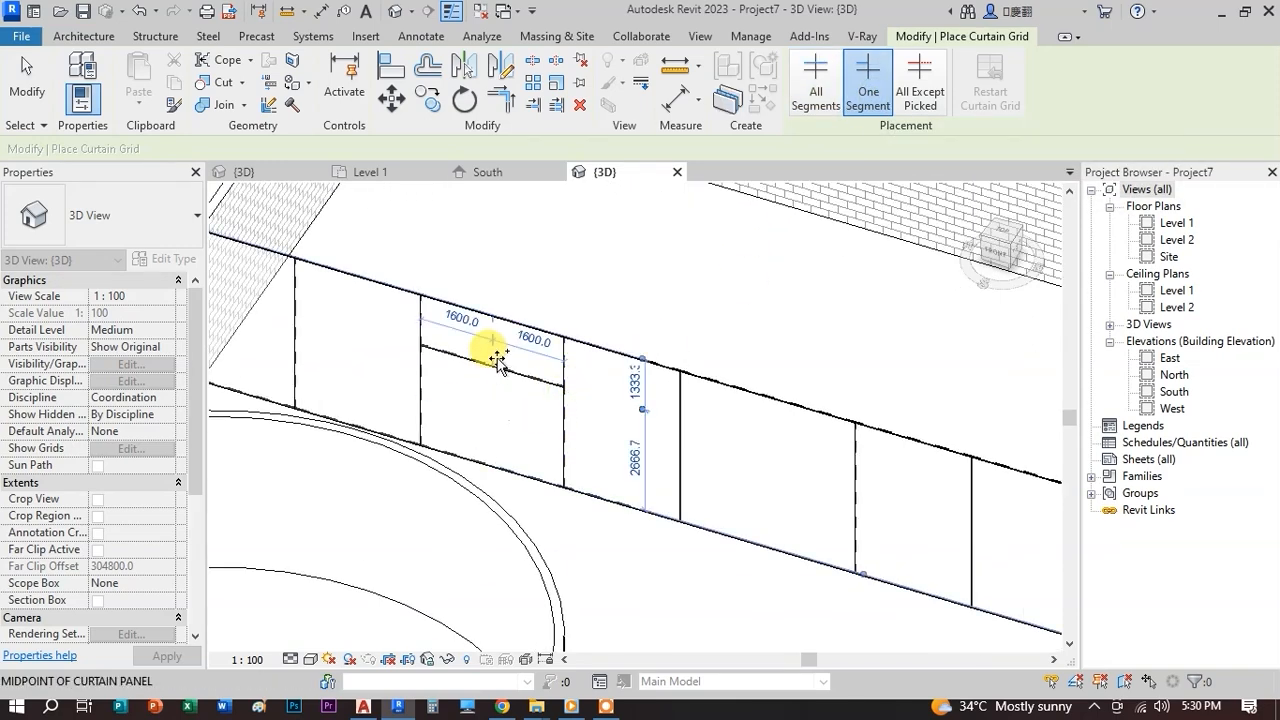
{"action": "left_click", "coordinate": [500, 318]}
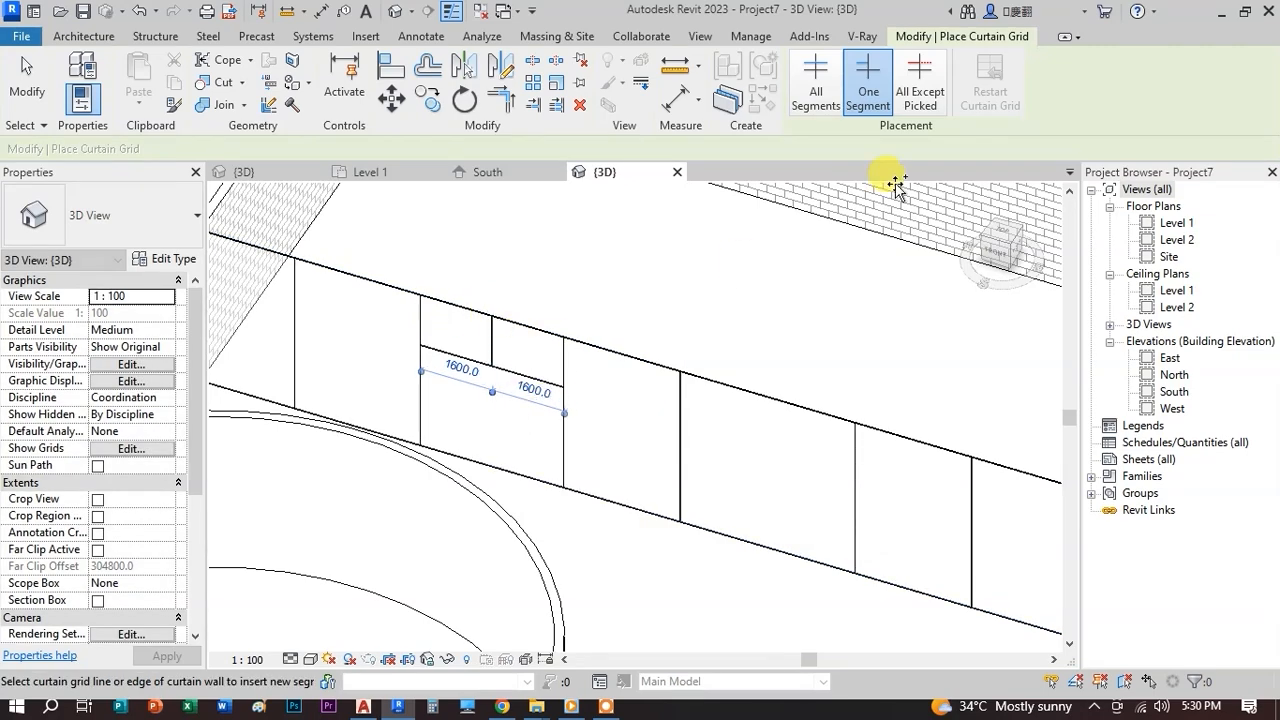
- Add a horizontal grid line along the whole curtain wall with All Except Picked, at two-thirds of the third panel's lower part
{"action": "left_click", "coordinate": [921, 98]}
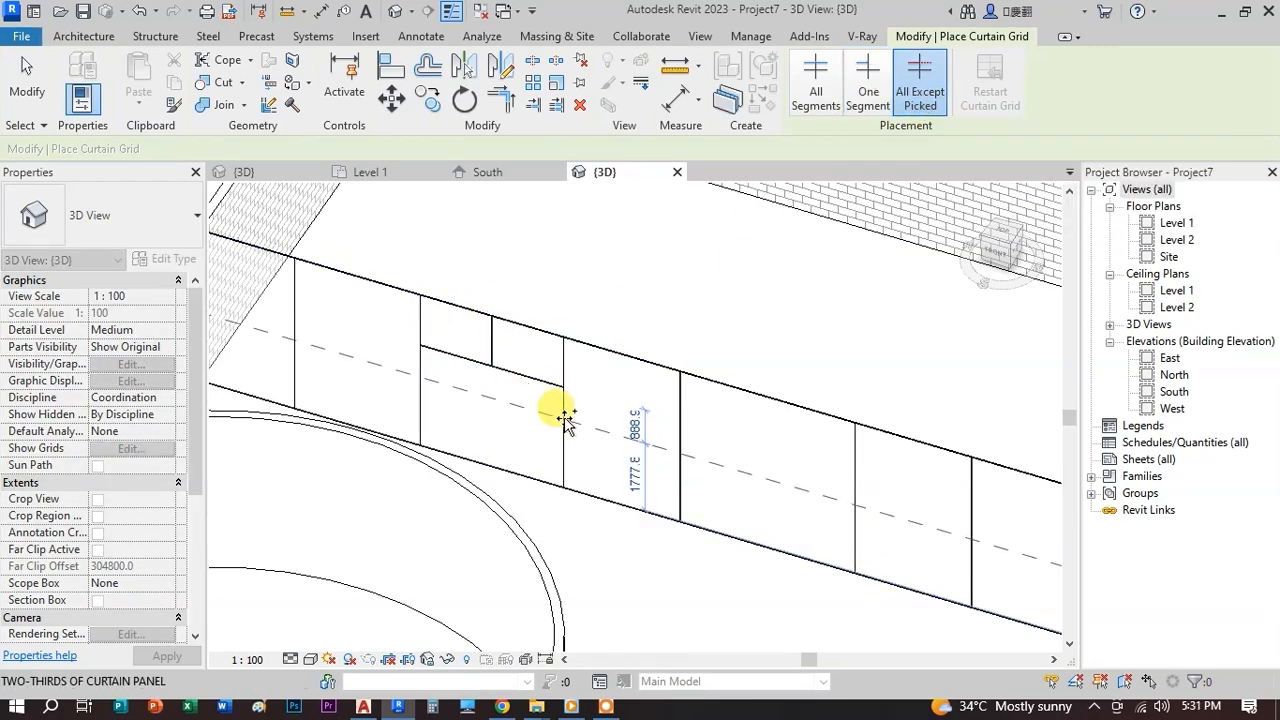
{"action": "left_click", "coordinate": [565, 419]}
{"action": "scroll", "coordinate": [617, 323], "scroll_direction": "down", "scroll_amount": 3}
{"action": "scroll", "coordinate": [423, 306], "scroll_direction": "up", "scroll_amount": 3}
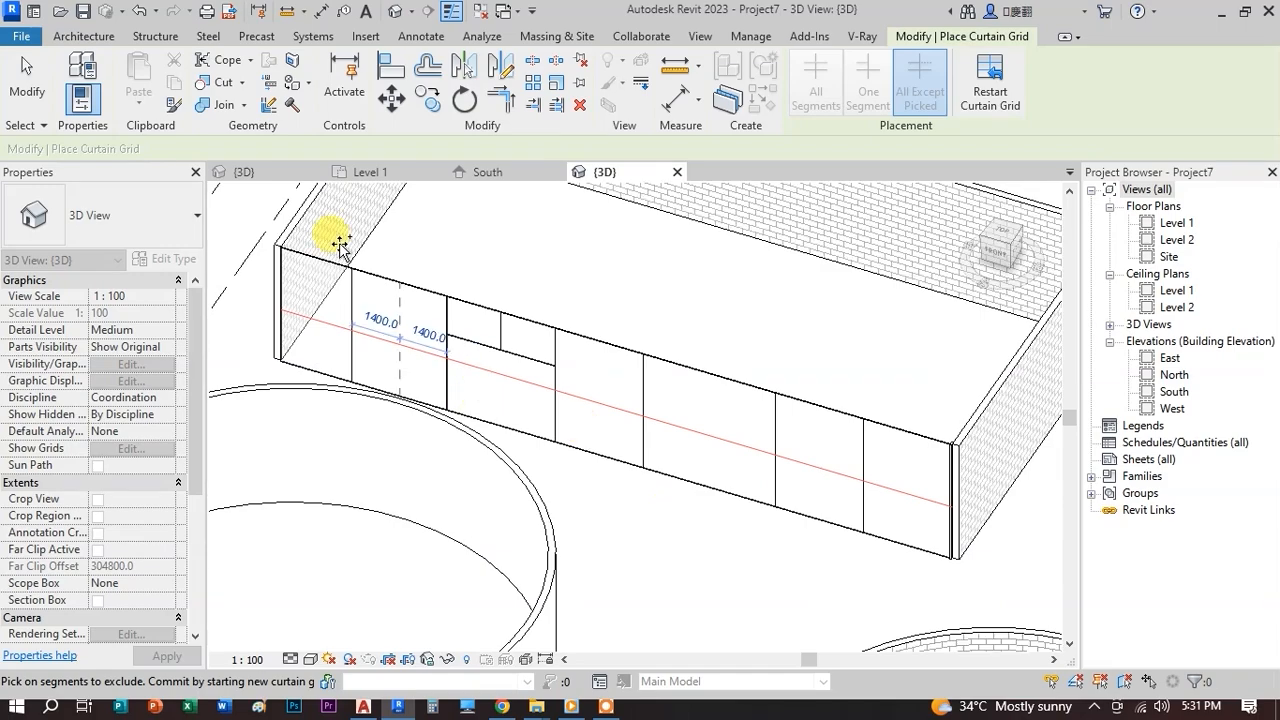
{"action": "left_click", "coordinate": [53, 80]}
{"action": "left_click", "coordinate": [380, 258]}
{"action": "scroll", "coordinate": [716, 462], "scroll_direction": "down", "scroll_amount": 2}
{"action": "scroll", "coordinate": [511, 364], "scroll_direction": "up", "scroll_amount": 3}
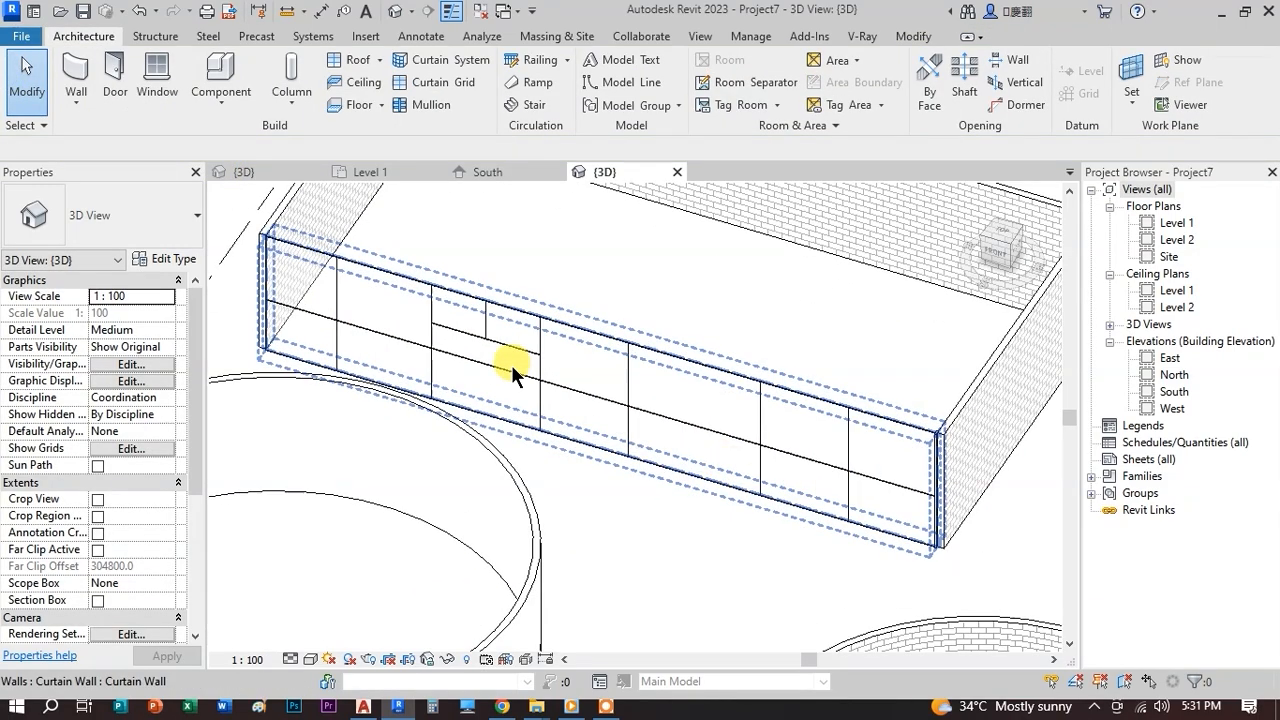
{"action": "key", "text": "Escape"}
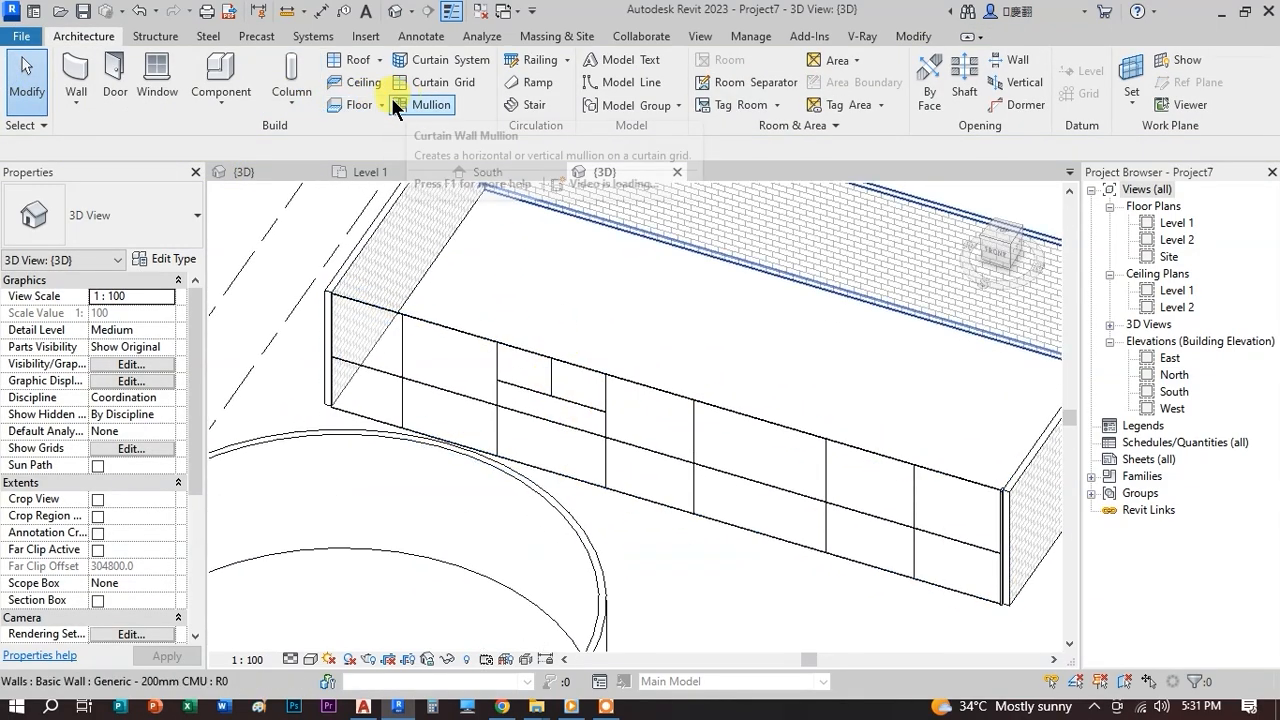
- Try placing mullions along whole grid lines around the subdivided third panel, and undo them
{"action": "left_click", "coordinate": [431, 102]}
{"action": "scroll", "coordinate": [312, 372], "scroll_direction": "up", "scroll_amount": 2}
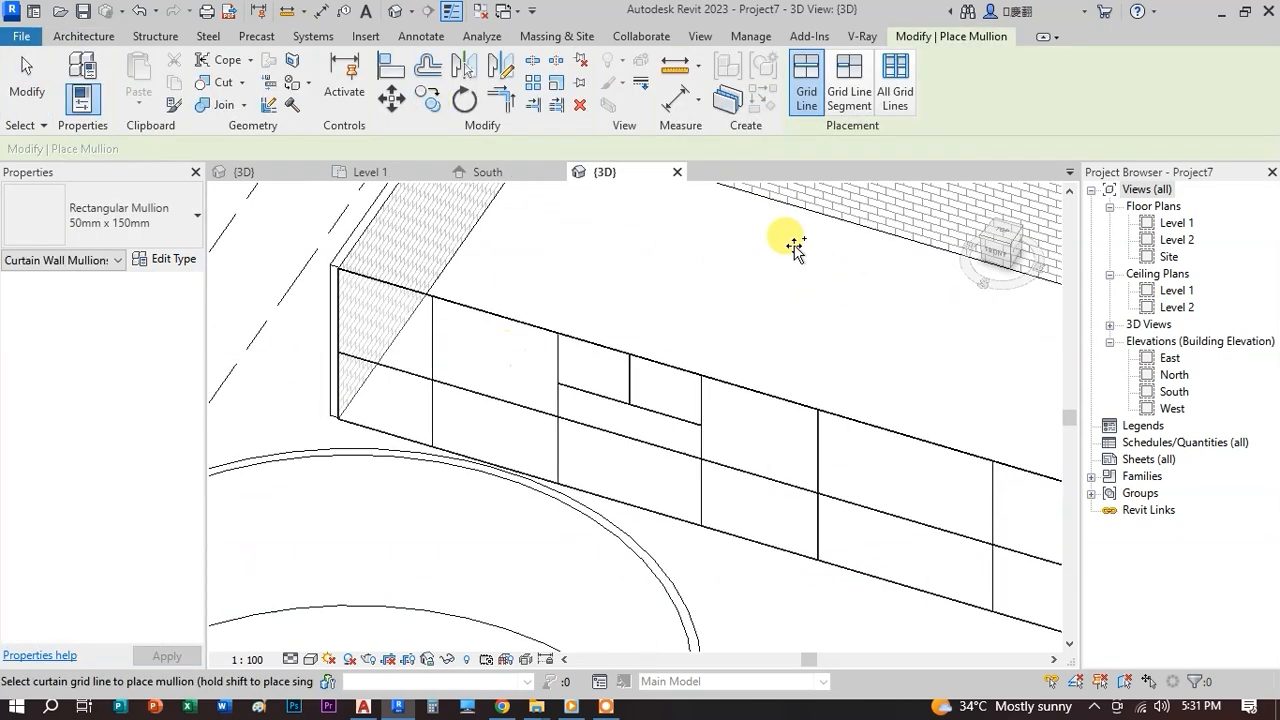
{"action": "scroll", "coordinate": [586, 434], "scroll_direction": "up", "scroll_amount": 2}
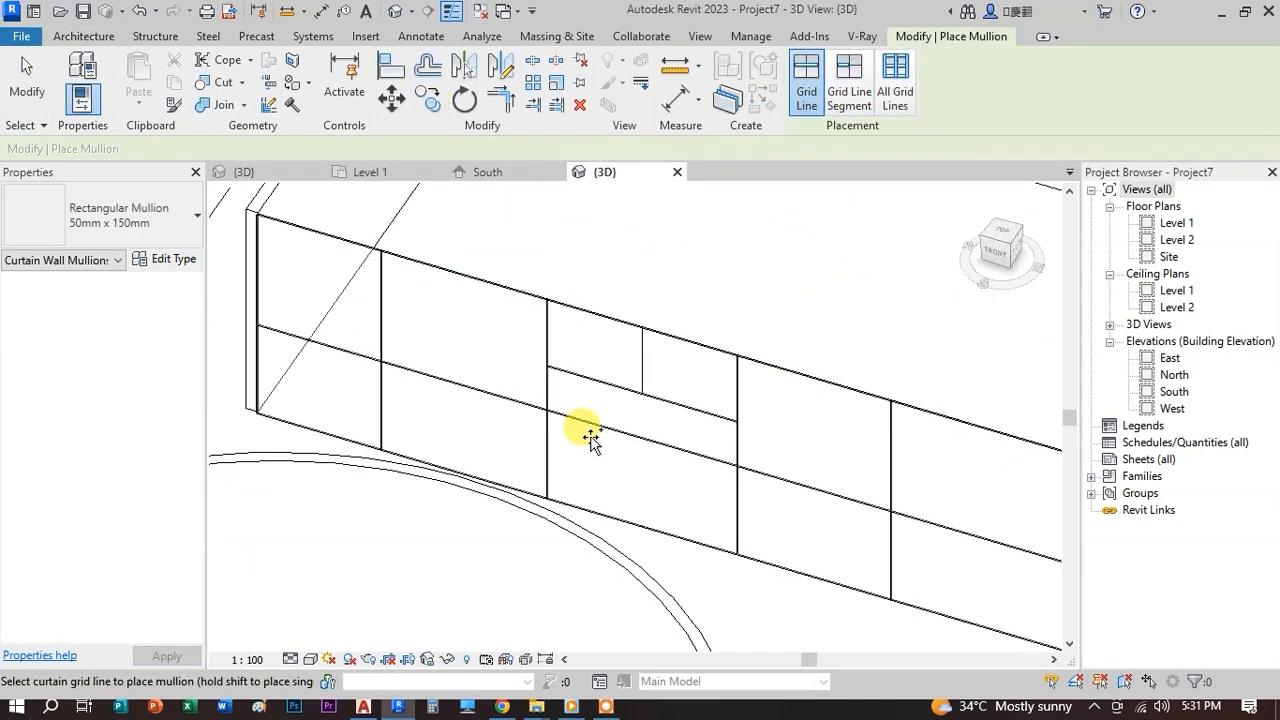
{"action": "left_click", "coordinate": [545, 326]}
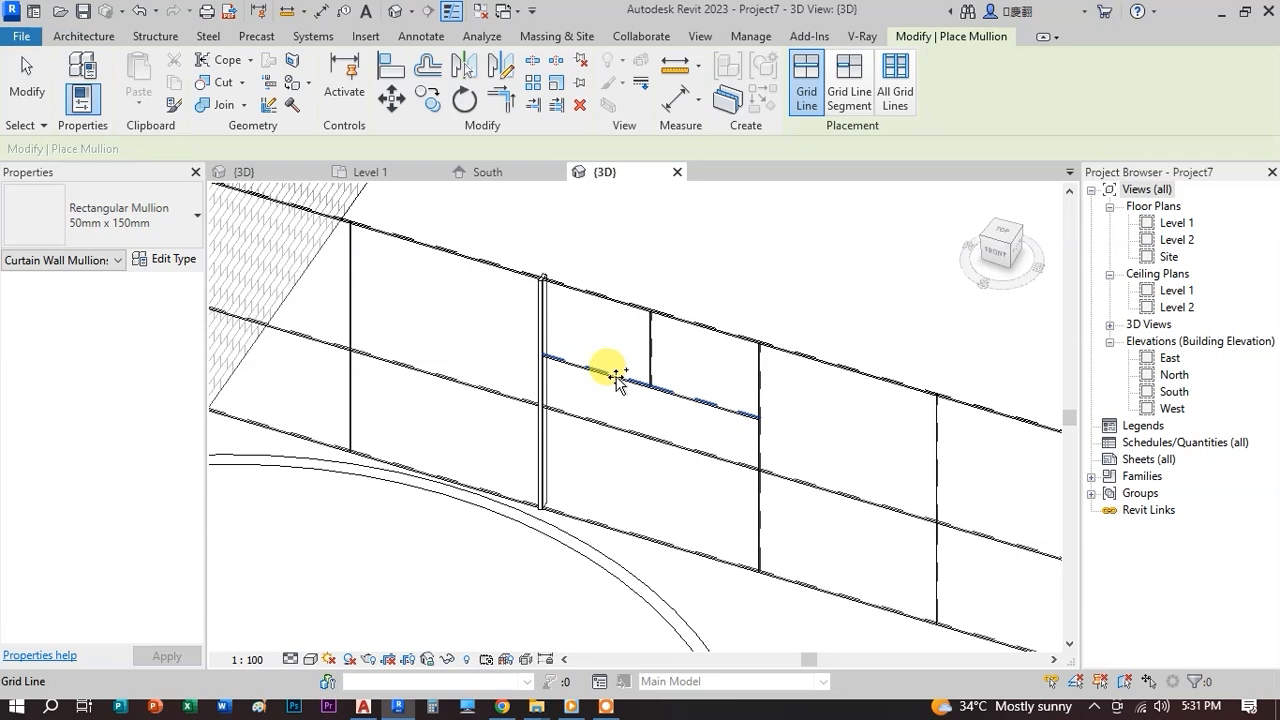
{"action": "left_click", "coordinate": [615, 378]}
{"action": "left_click", "coordinate": [648, 345]}
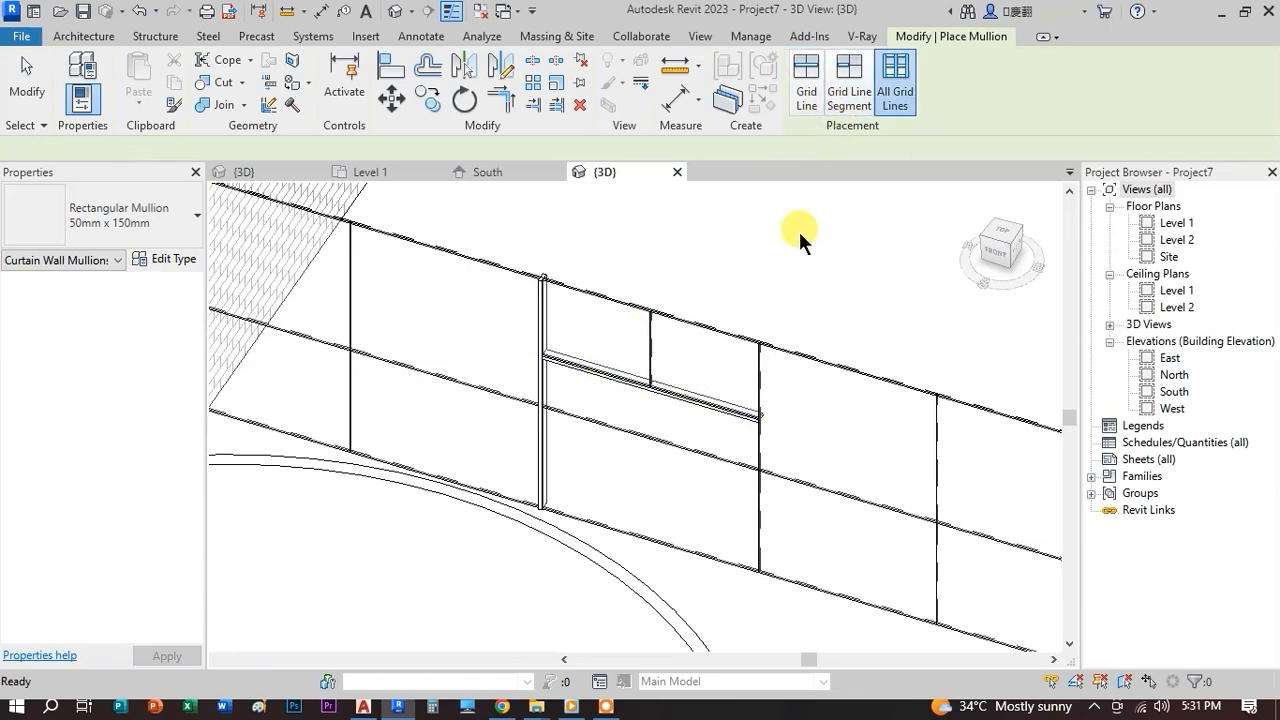
{"action": "key", "text": "ctrl+z"}
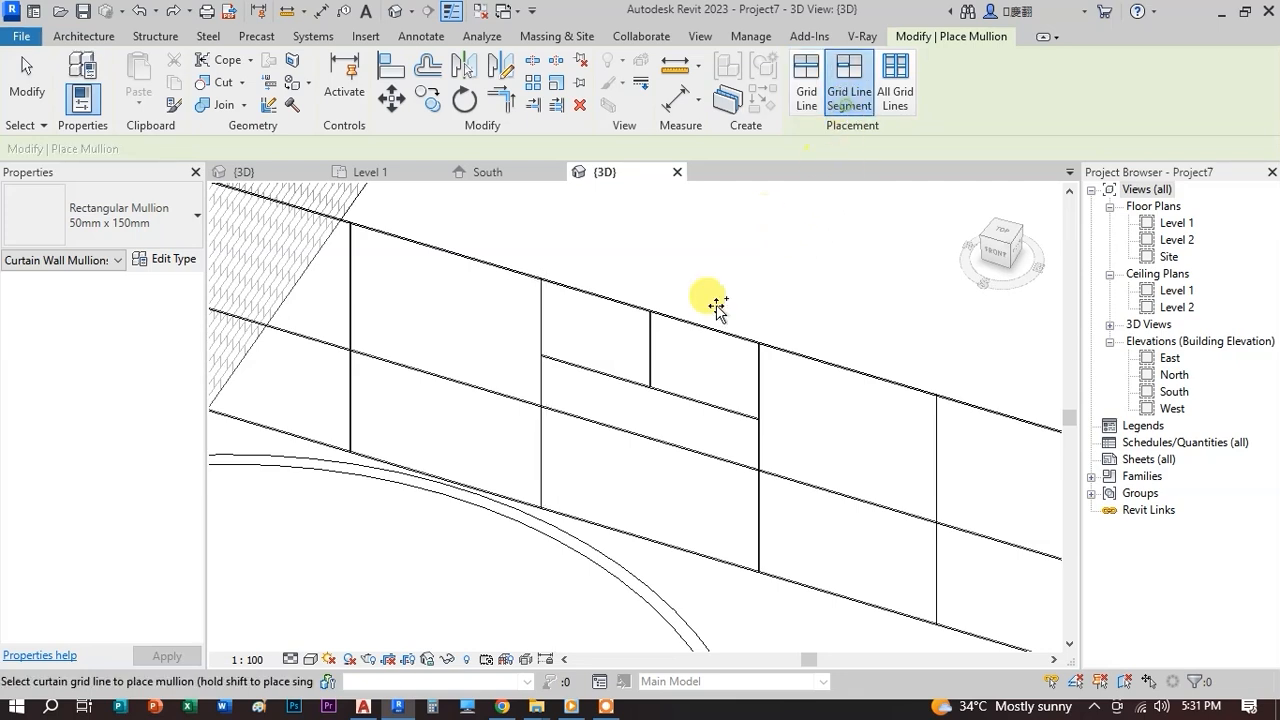
- Frame the two small upper panels with 50mm x 150mm mullions using Grid Line Segment placement, including the divider between them
{"action": "left_click", "coordinate": [652, 343]}
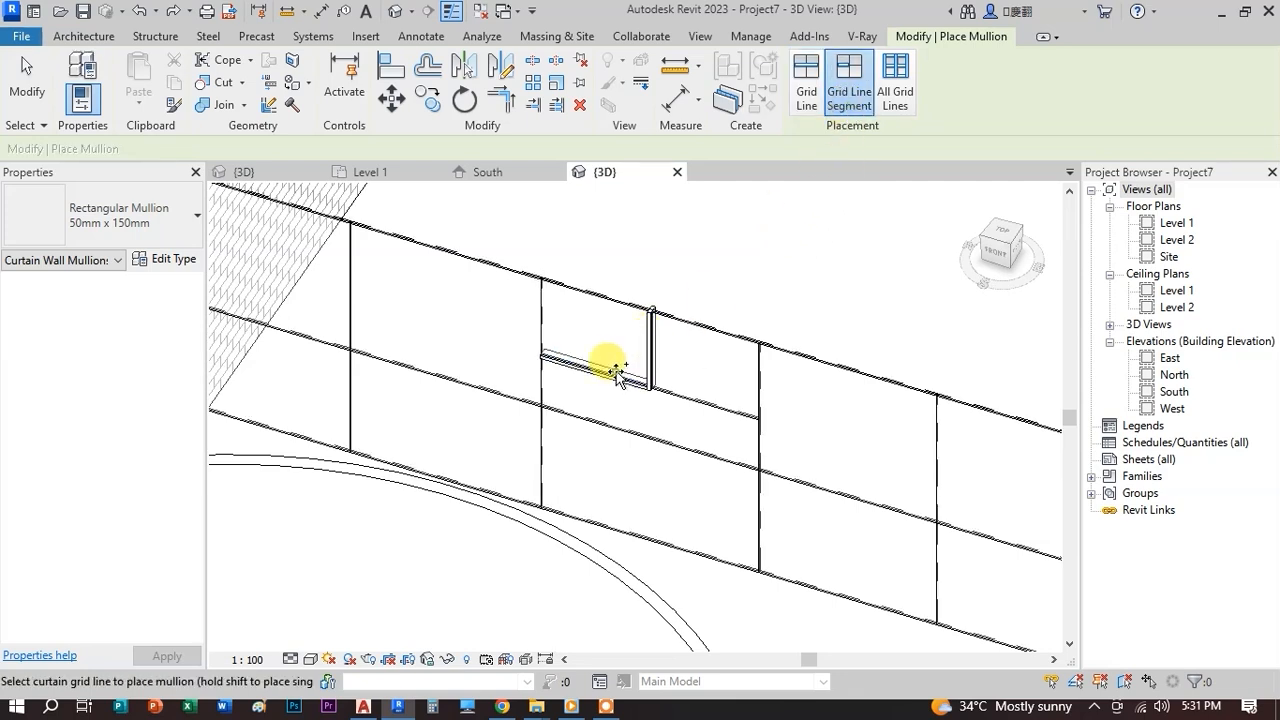
{"action": "left_click", "coordinate": [543, 320]}
{"action": "left_click", "coordinate": [690, 396]}
{"action": "left_click", "coordinate": [760, 375]}
{"action": "left_click", "coordinate": [714, 333]}
{"action": "left_click", "coordinate": [617, 305]}
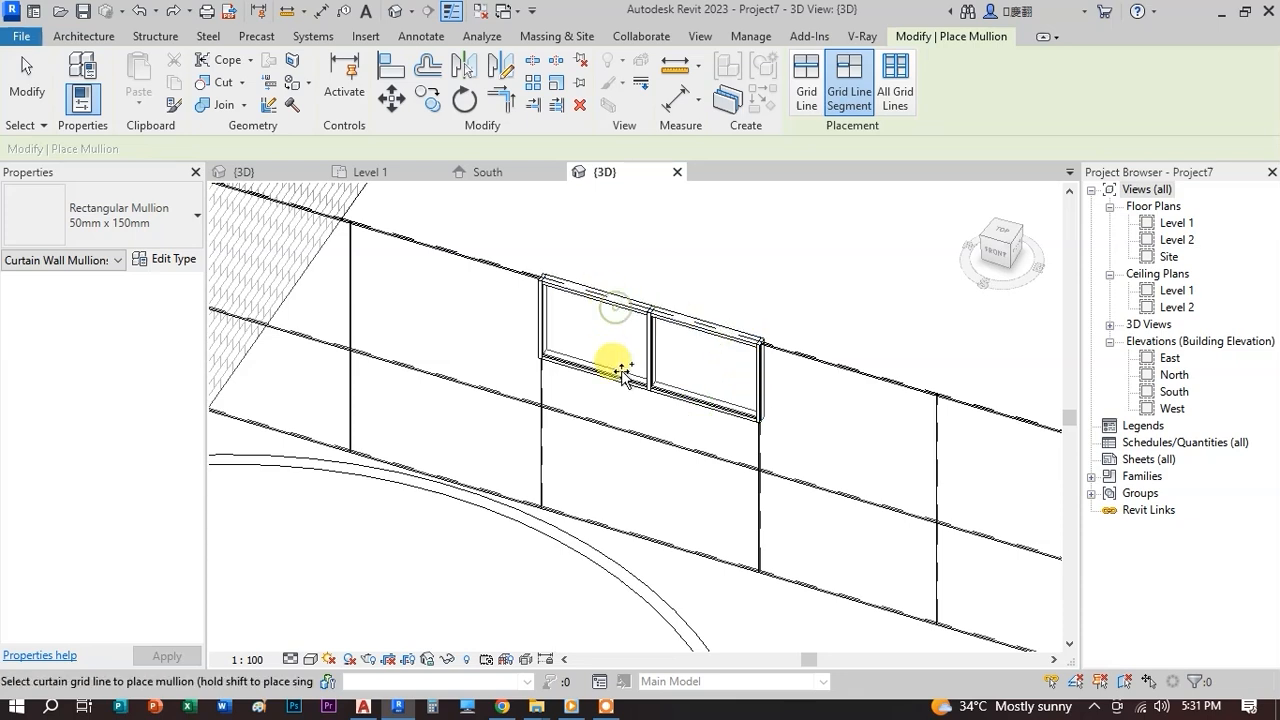
- Place a 50mm x 150mm mullion along the entire full-length horizontal grid line using Grid Line placement
{"action": "left_click", "coordinate": [801, 95]}
{"action": "left_click", "coordinate": [666, 436]}
{"action": "scroll", "coordinate": [666, 434], "scroll_direction": "down", "scroll_amount": 2}
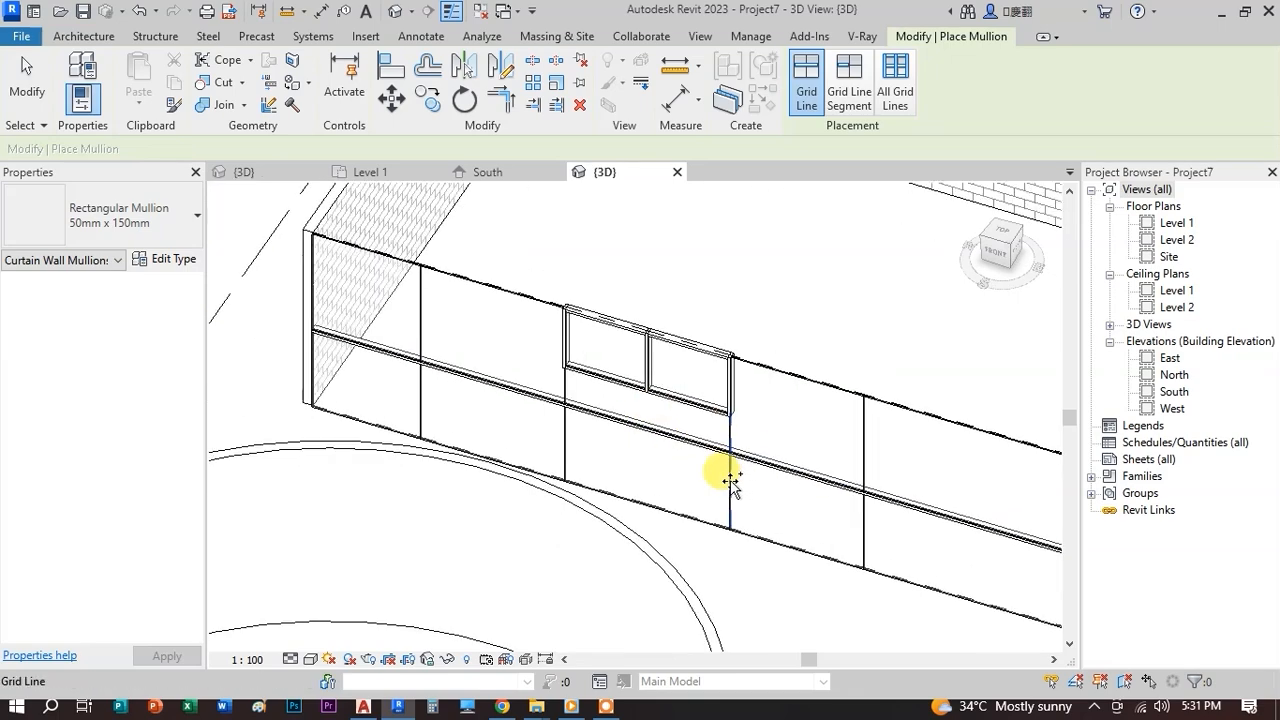
- Place 50mm x 150mm mullions along the vertical grid lines around the subdivided panel and along the curtain wall's top edge, using Grid Line placement
{"action": "left_click", "coordinate": [730, 481]}
{"action": "left_click", "coordinate": [566, 450]}
{"action": "scroll", "coordinate": [828, 445], "scroll_direction": "down", "scroll_amount": 2}
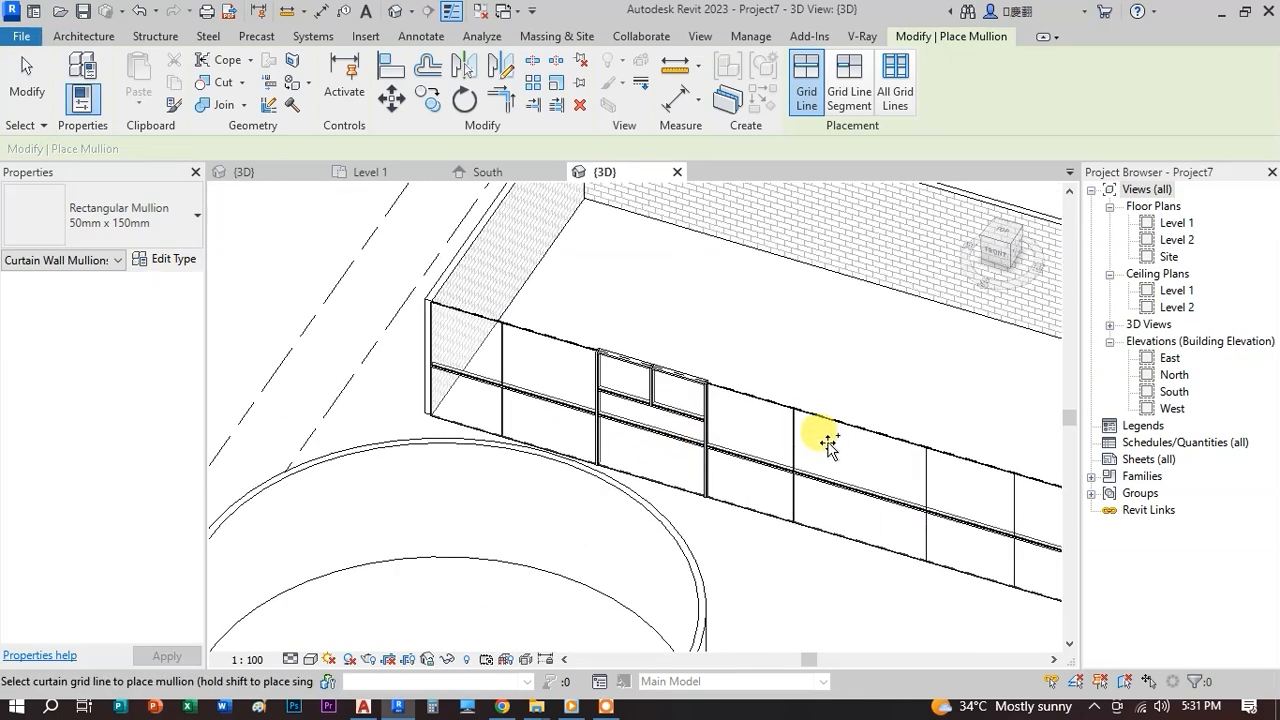
{"action": "scroll", "coordinate": [828, 445], "scroll_direction": "up", "scroll_amount": 1}
{"action": "left_click", "coordinate": [790, 450]}
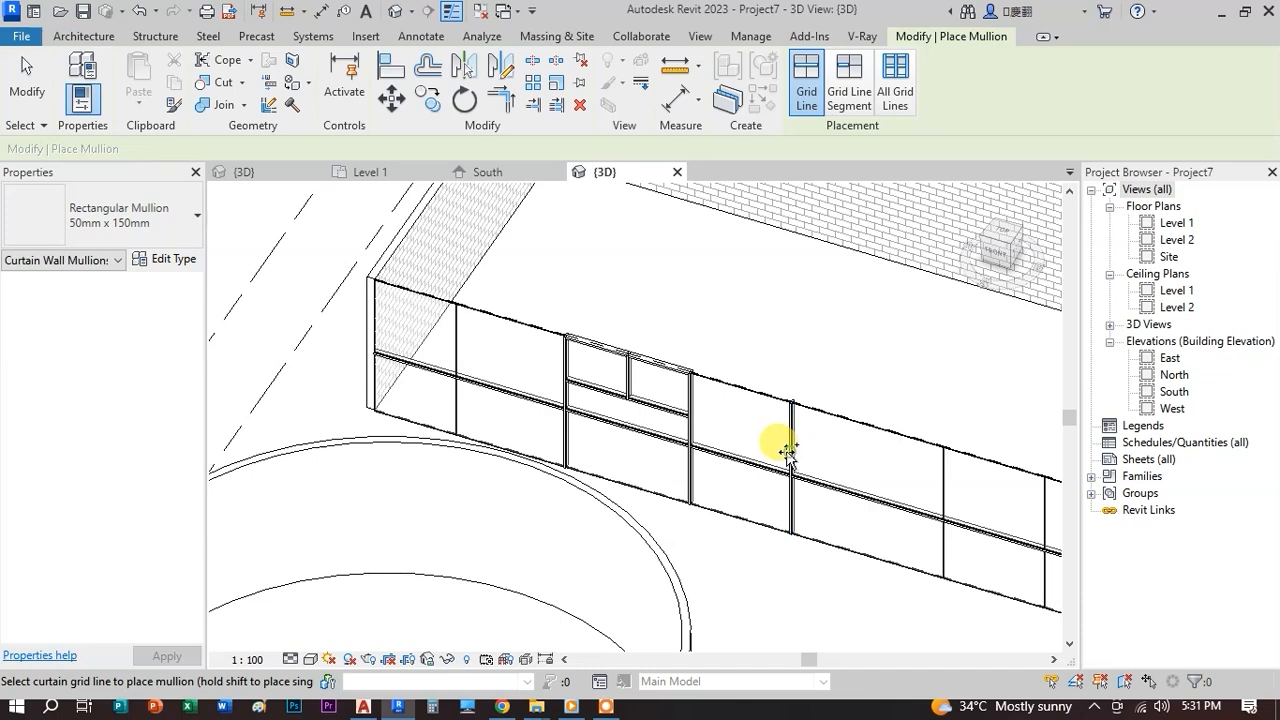
{"action": "left_click", "coordinate": [507, 317]}
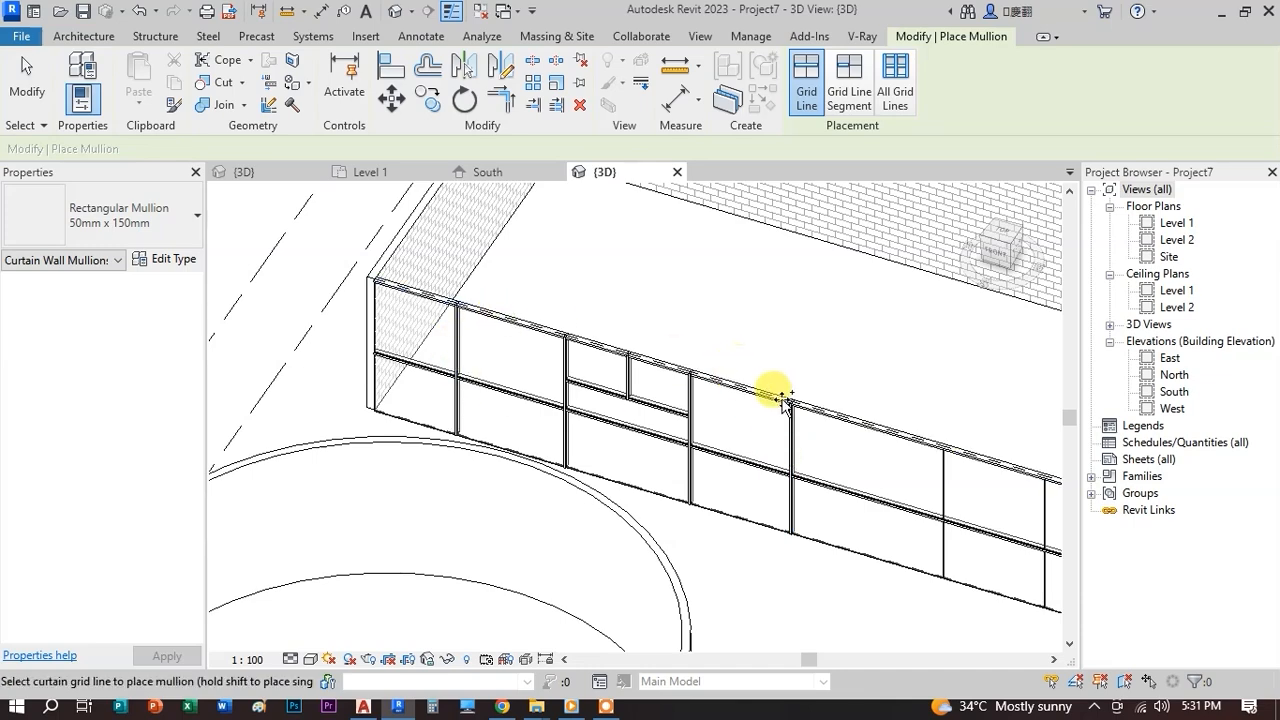
- Fill all remaining grid lines and edges of the straight curtain wall with 50mm x 150mm mullions using All Grid Lines placement
{"action": "left_click", "coordinate": [897, 92]}
{"action": "left_click", "coordinate": [933, 487]}
{"action": "scroll", "coordinate": [933, 487], "scroll_direction": "down", "scroll_amount": 3}
{"action": "scroll", "coordinate": [934, 551], "scroll_direction": "up", "scroll_amount": 1}
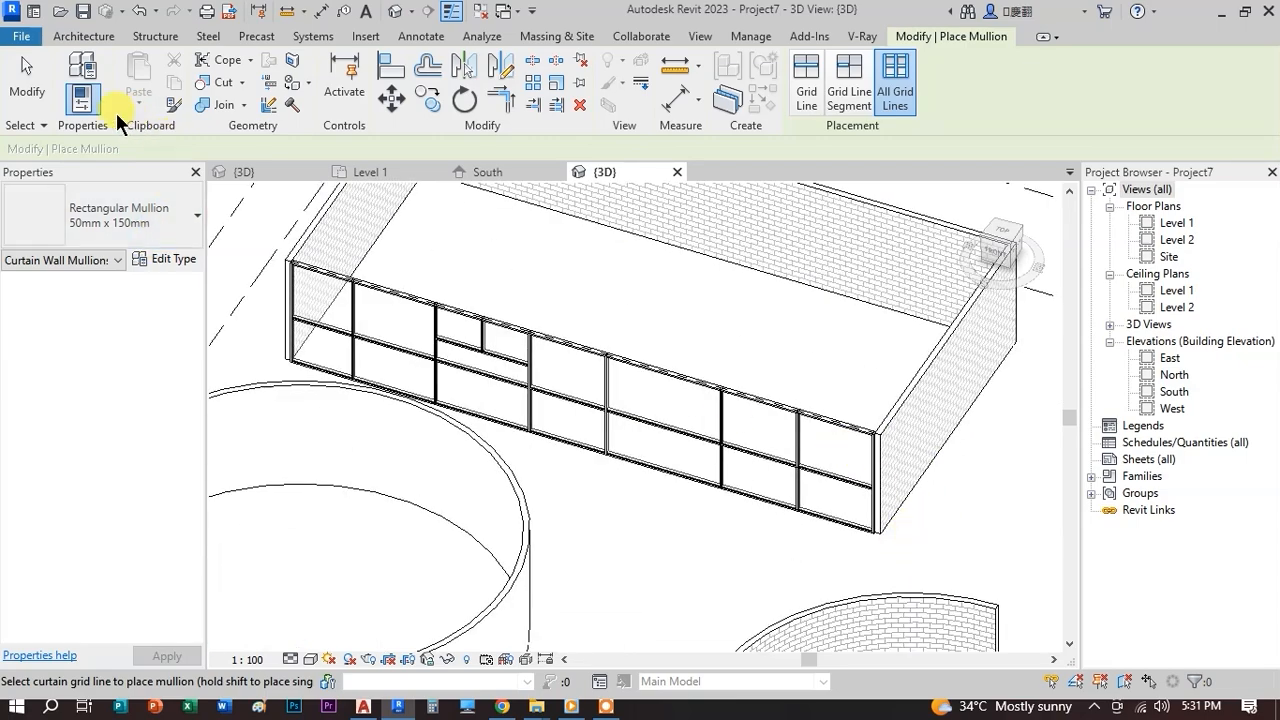
{"action": "left_click", "coordinate": [30, 80]}
- Change the left one of the two small upper glazed panels to the System Panel type Solid
{"action": "scroll", "coordinate": [495, 350], "scroll_direction": "up", "scroll_amount": 3}
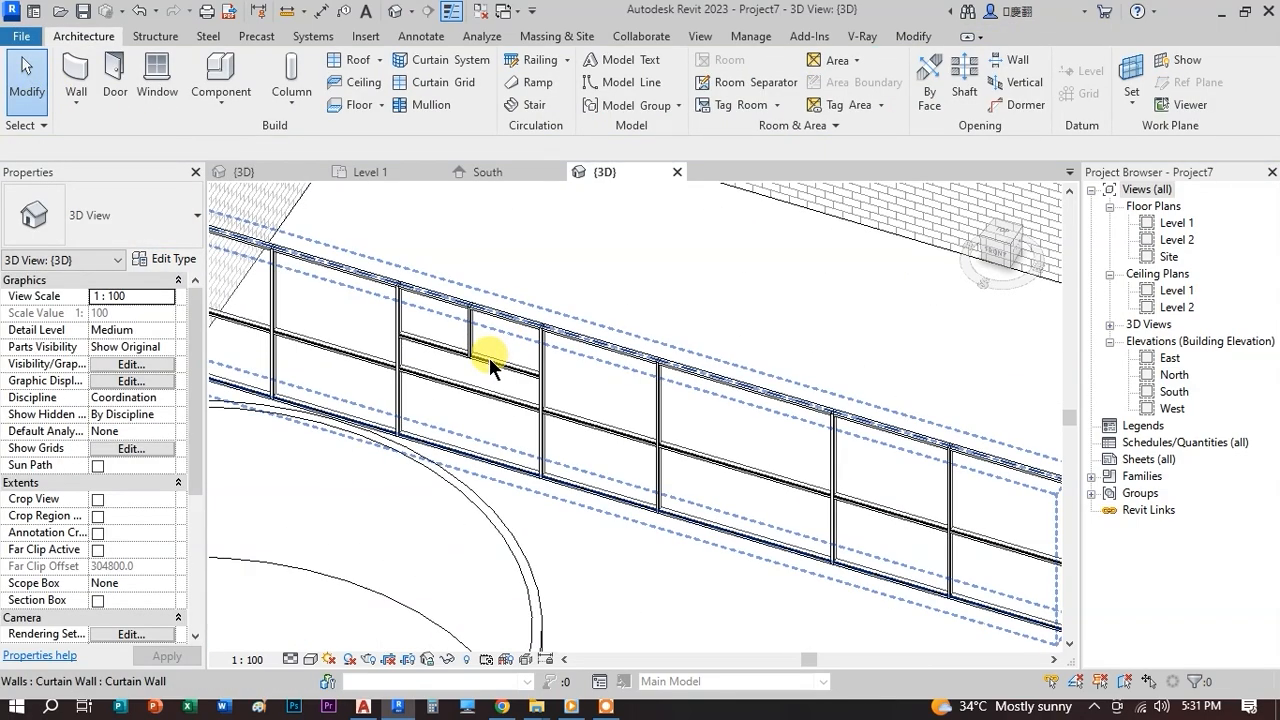
{"action": "scroll", "coordinate": [489, 357], "scroll_direction": "up", "scroll_amount": 2}
{"action": "middle_click_drag", "start_coordinate": [497, 360], "coordinate": [572, 364]}
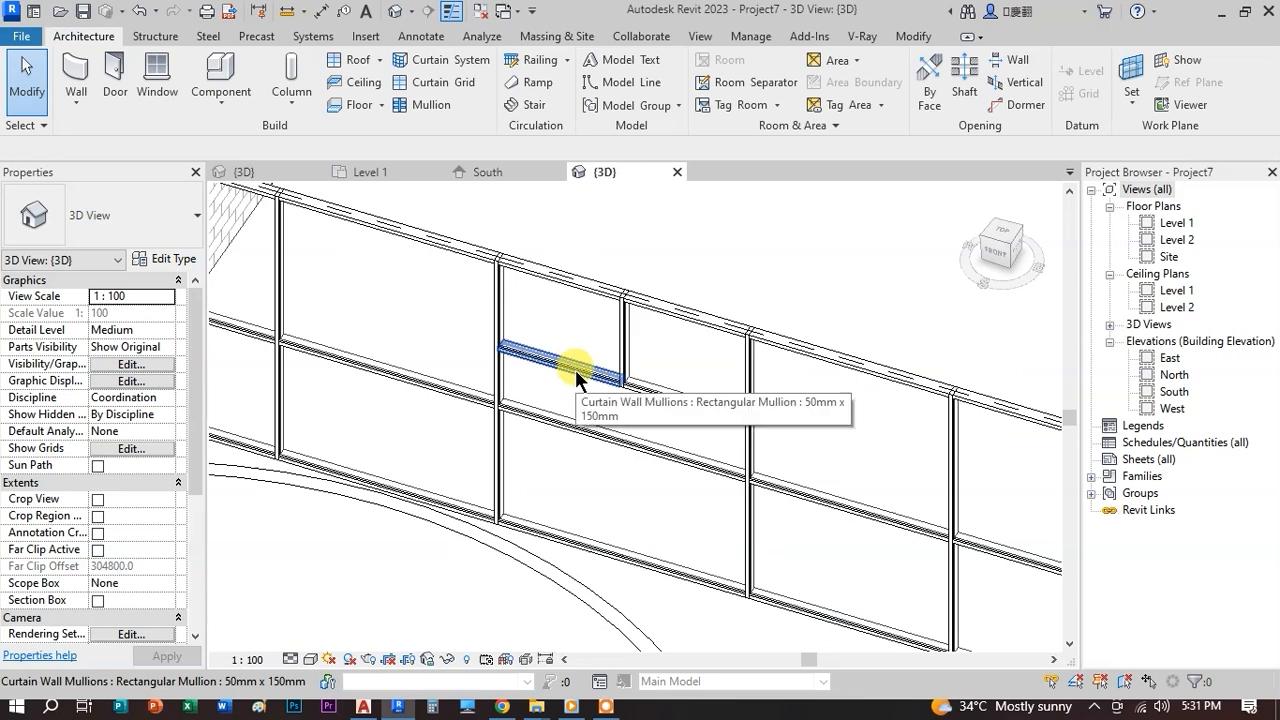
{"action": "key", "text": "Tab"}
{"action": "key", "text": "Tab"}
{"action": "key", "text": "Tab"}
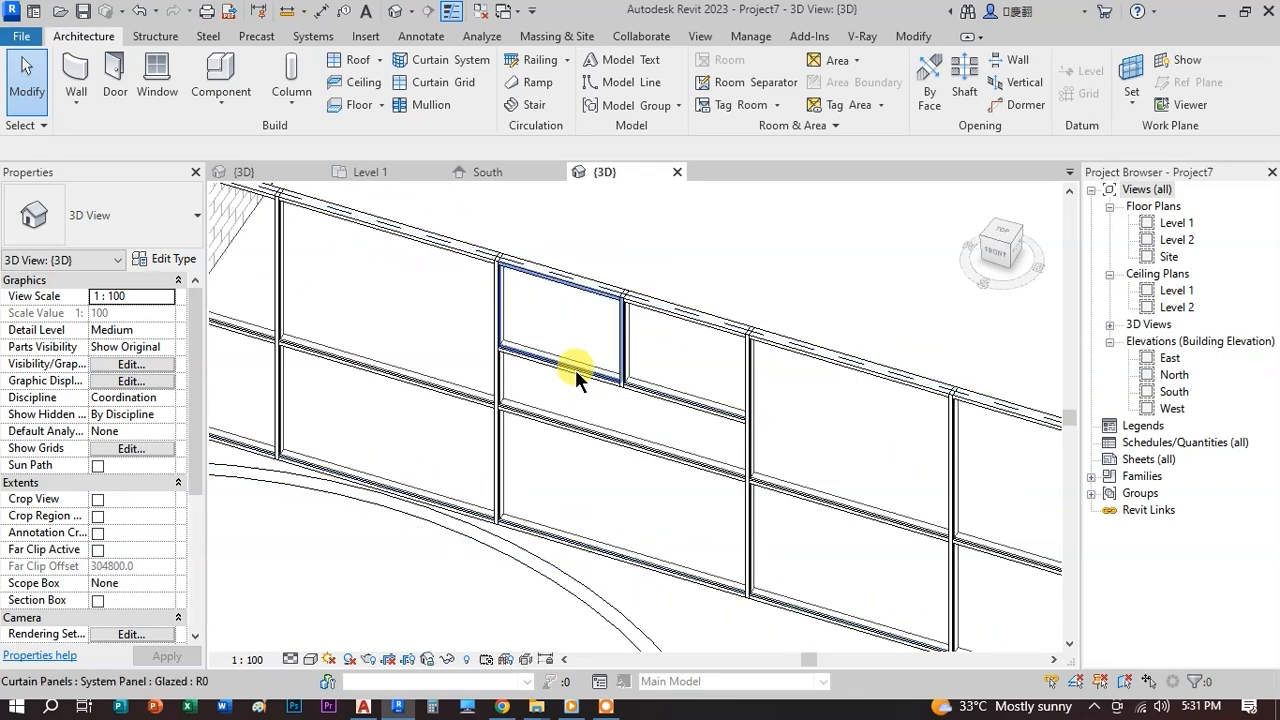
{"action": "left_click", "coordinate": [575, 369]}
{"action": "left_click", "coordinate": [172, 233]}
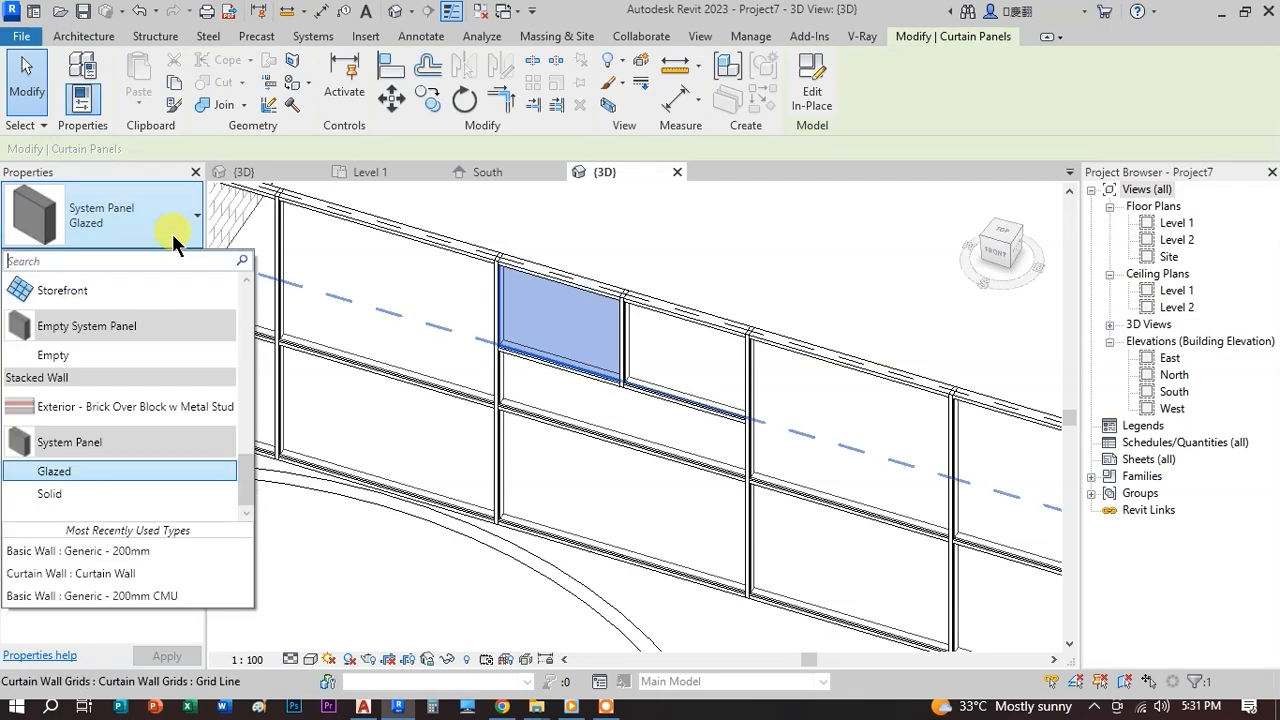
{"action": "left_click", "coordinate": [101, 493]}
{"action": "left_click", "coordinate": [762, 260]}
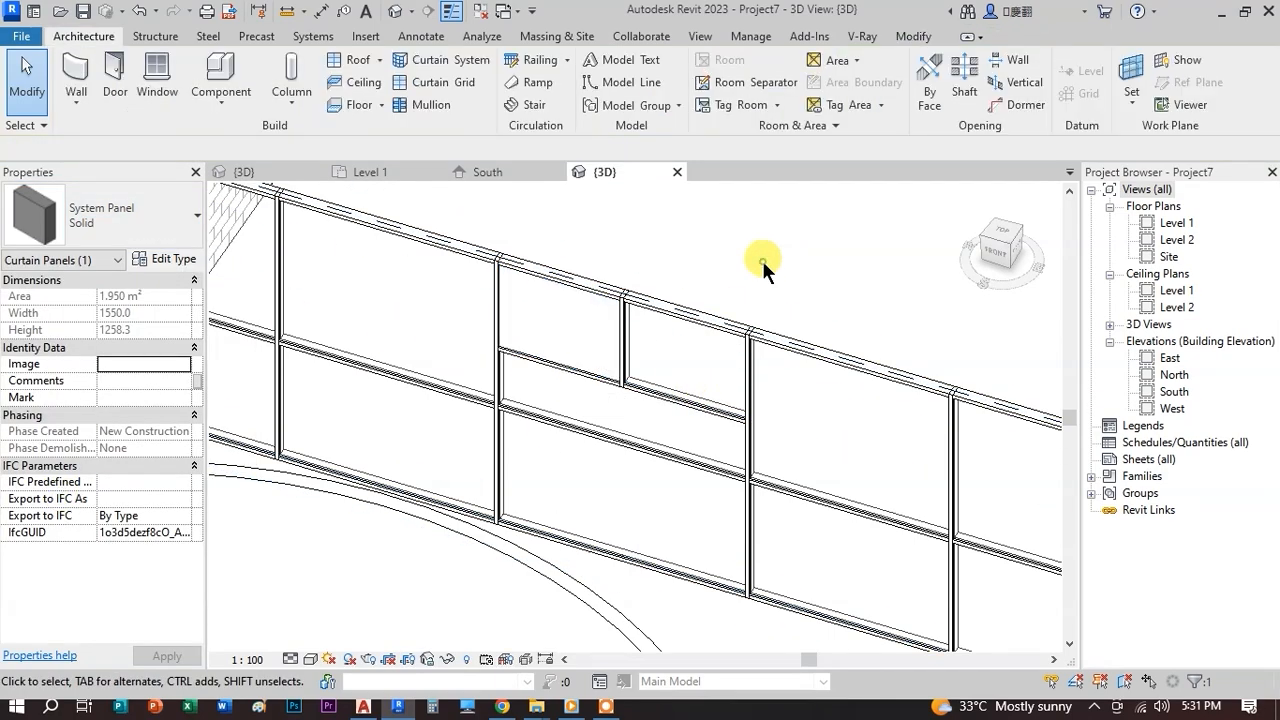
- Set the 3D view's visual style to Shaded and inspect the curtain wall with its solid panel
{"action": "scroll", "coordinate": [762, 260], "scroll_direction": "down", "scroll_amount": 3}
{"action": "scroll", "coordinate": [705, 370], "scroll_direction": "up", "scroll_amount": 2}
{"action": "left_click", "coordinate": [309, 659]}
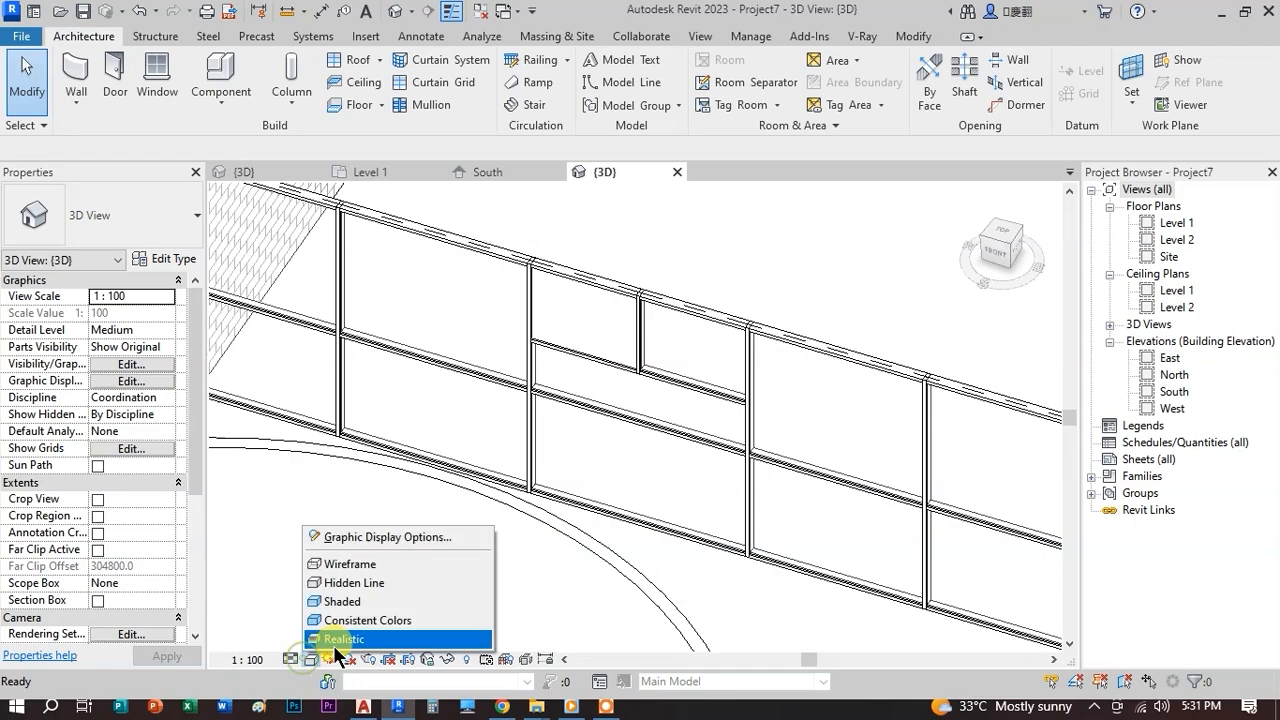
{"action": "left_click", "coordinate": [340, 601]}
{"action": "scroll", "coordinate": [720, 400], "scroll_direction": "down", "scroll_amount": 2}
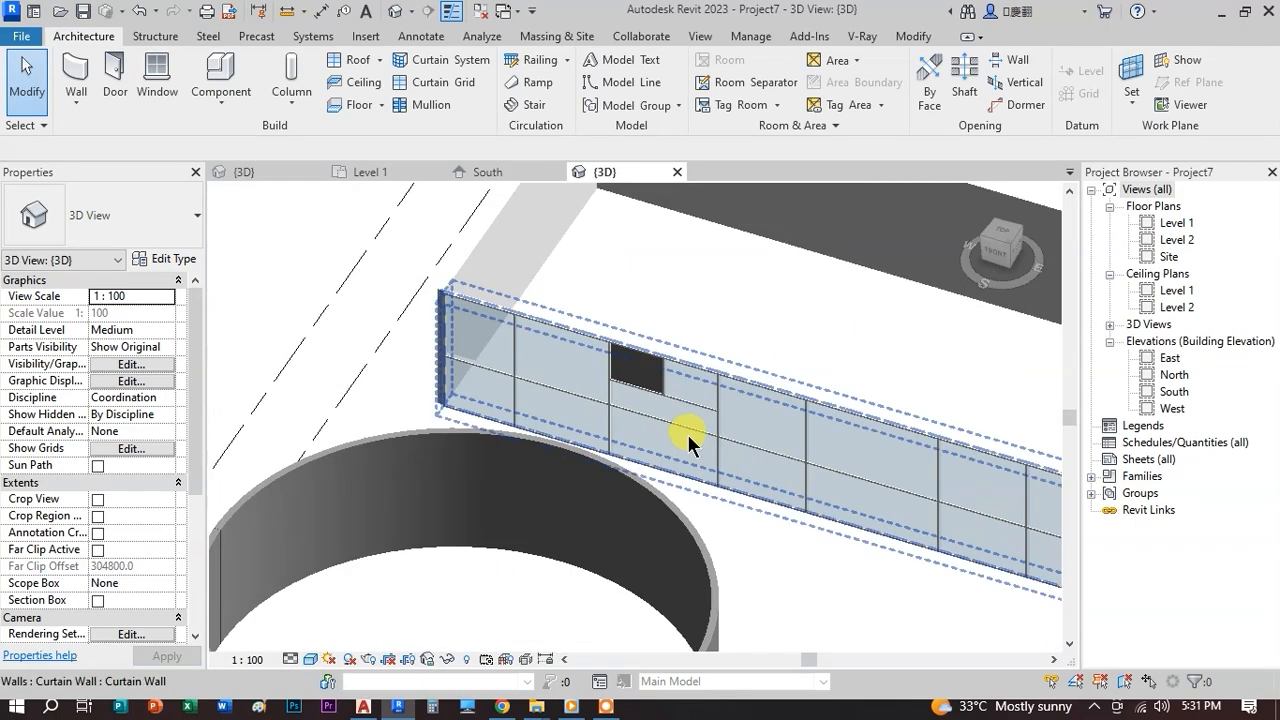
{"action": "scroll", "coordinate": [660, 340], "scroll_direction": "up", "scroll_amount": 3}
{"action": "scroll", "coordinate": [665, 345], "scroll_direction": "up", "scroll_amount": 2}
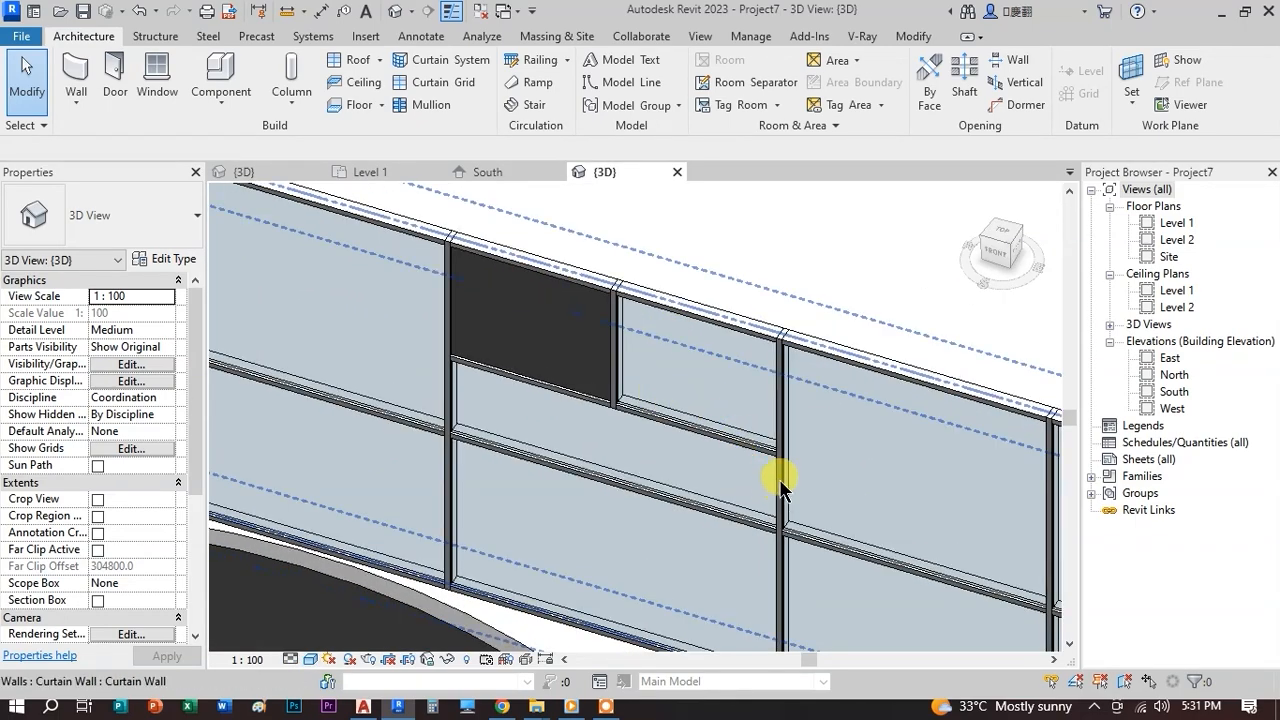
{"action": "scroll", "coordinate": [750, 435], "scroll_direction": "down", "scroll_amount": 5}
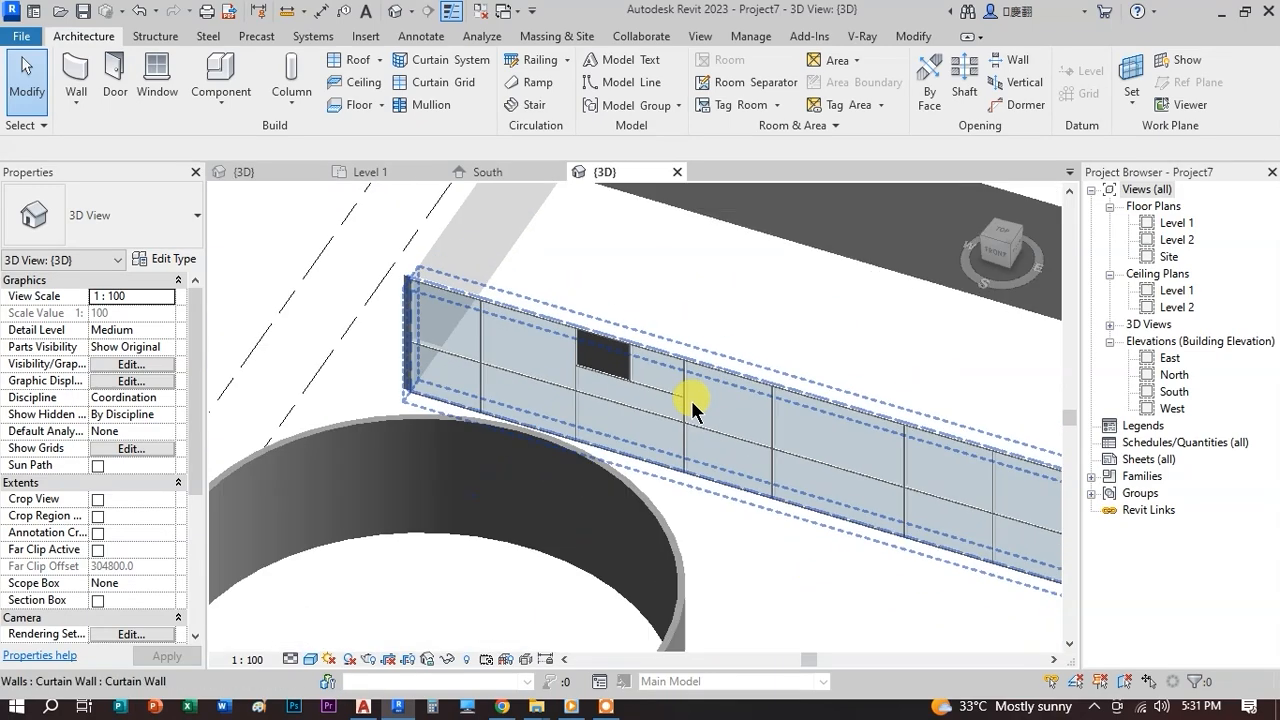
{"action": "scroll", "coordinate": [706, 309], "scroll_direction": "up", "scroll_amount": 1}
{"action": "scroll", "coordinate": [689, 322], "scroll_direction": "down", "scroll_amount": 3}
{"action": "scroll", "coordinate": [729, 323], "scroll_direction": "up", "scroll_amount": 4}
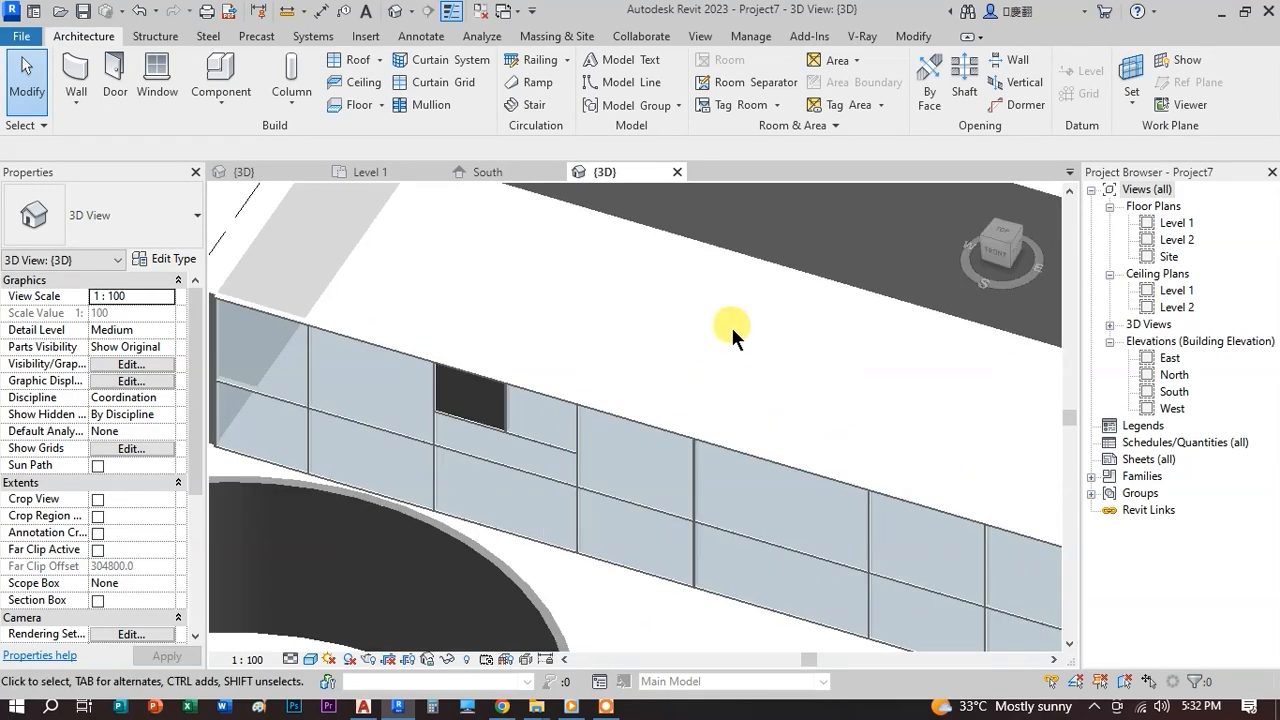
{"action": "scroll", "coordinate": [703, 318], "scroll_direction": "down", "scroll_amount": 3}
{"action": "scroll", "coordinate": [702, 318], "scroll_direction": "down", "scroll_amount": 4}
{"action": "scroll", "coordinate": [655, 484], "scroll_direction": "up", "scroll_amount": 3}
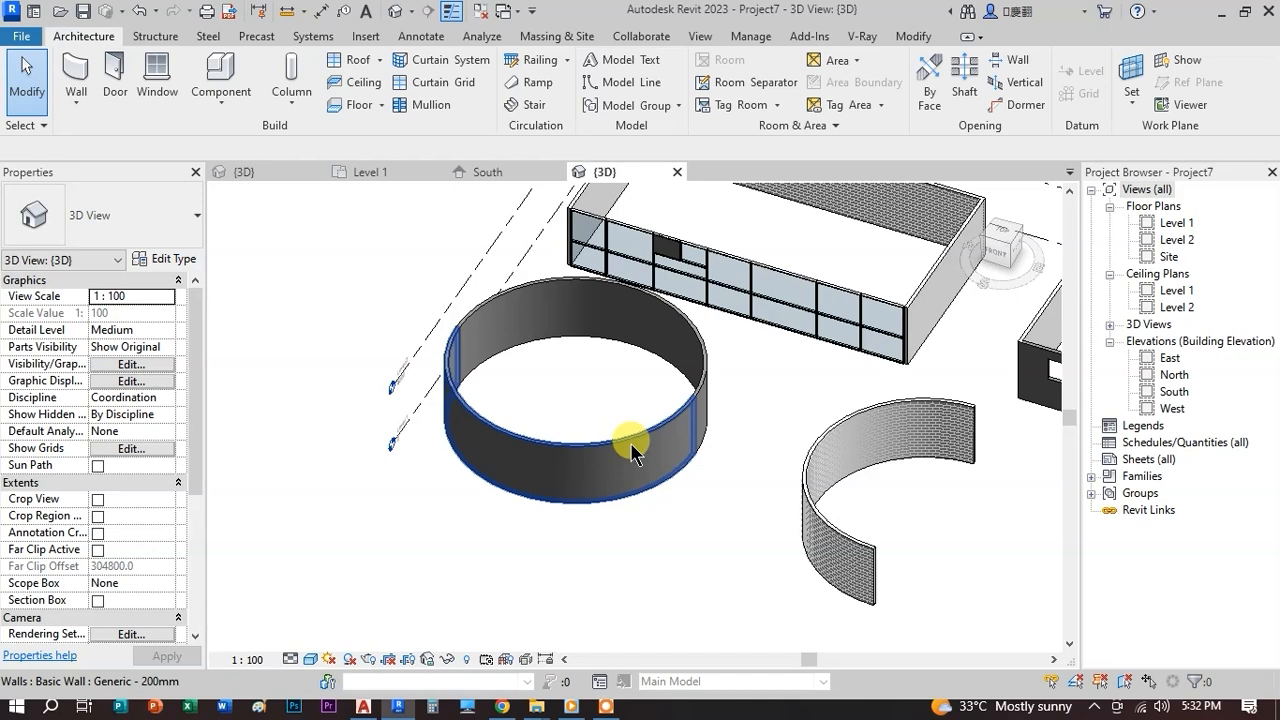
- Change the front half of the circular wall from a basic wall to the Curtain Wall type
{"action": "left_click", "coordinate": [632, 445]}
{"action": "scroll", "coordinate": [649, 425], "scroll_direction": "up", "scroll_amount": 2}
{"action": "left_click", "coordinate": [175, 214]}
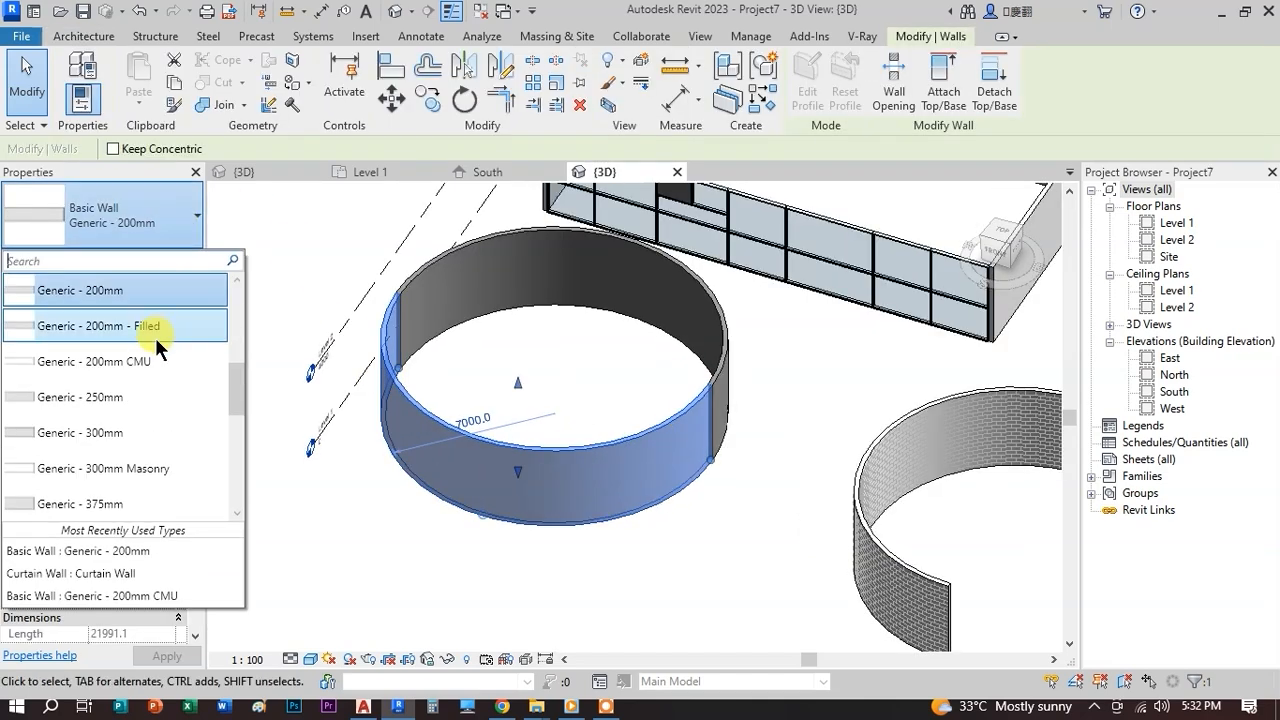
{"action": "scroll", "coordinate": [180, 480], "scroll_direction": "down", "scroll_amount": 6}
{"action": "left_click", "coordinate": [74, 355]}
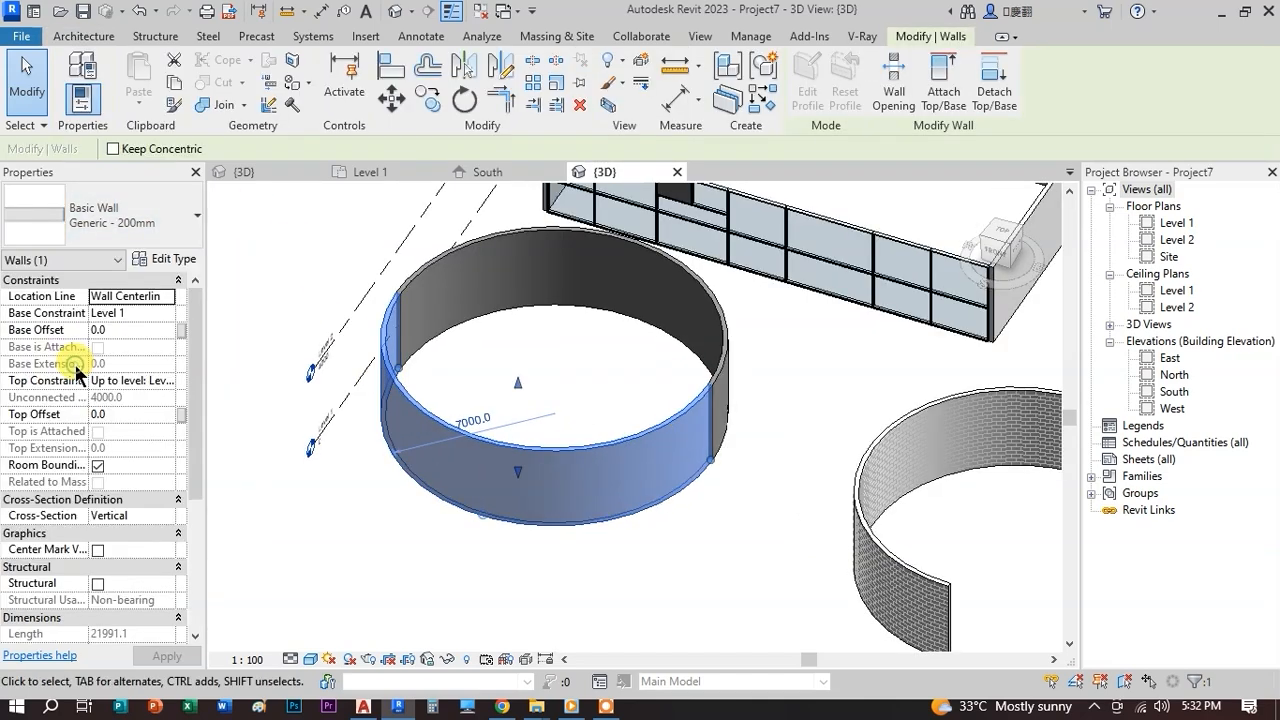
{"action": "left_click", "coordinate": [183, 218]}
{"action": "scroll", "coordinate": [150, 400], "scroll_direction": "up", "scroll_amount": 1}
{"action": "scroll", "coordinate": [152, 462], "scroll_direction": "down", "scroll_amount": 5}
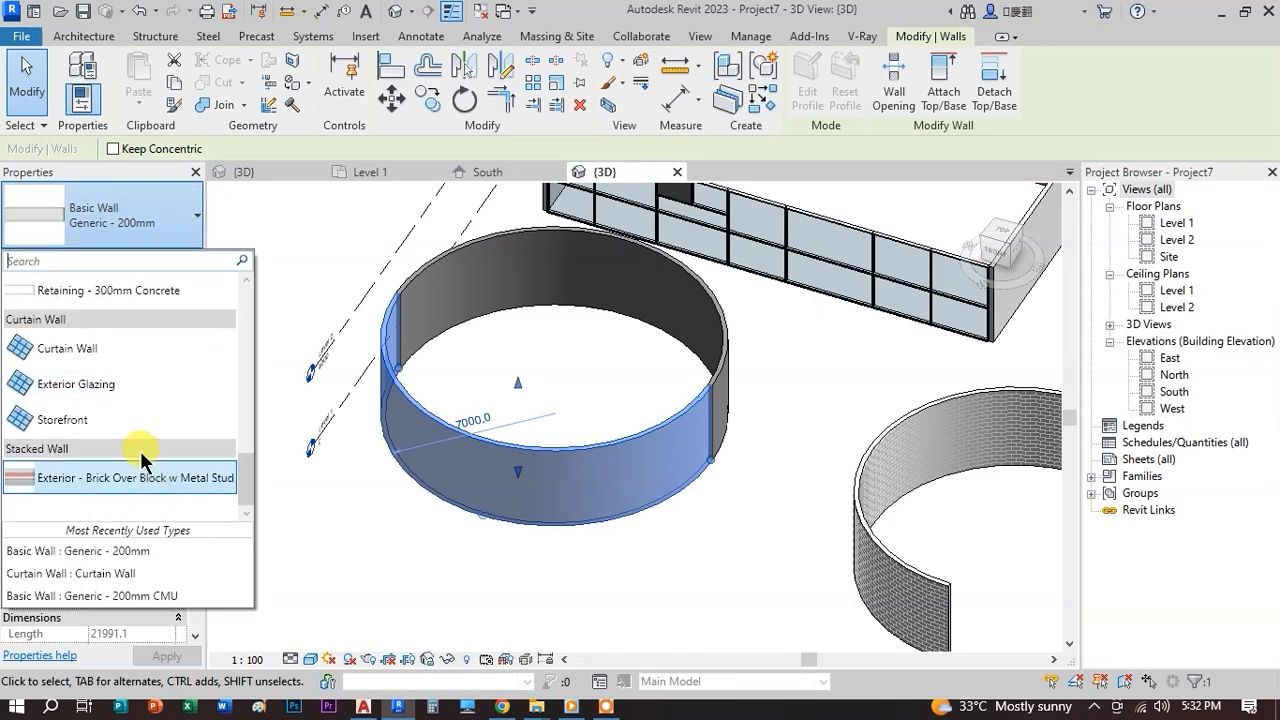
{"action": "scroll", "coordinate": [122, 416], "scroll_direction": "up", "scroll_amount": 3}
{"action": "scroll", "coordinate": [124, 421], "scroll_direction": "down", "scroll_amount": 5}
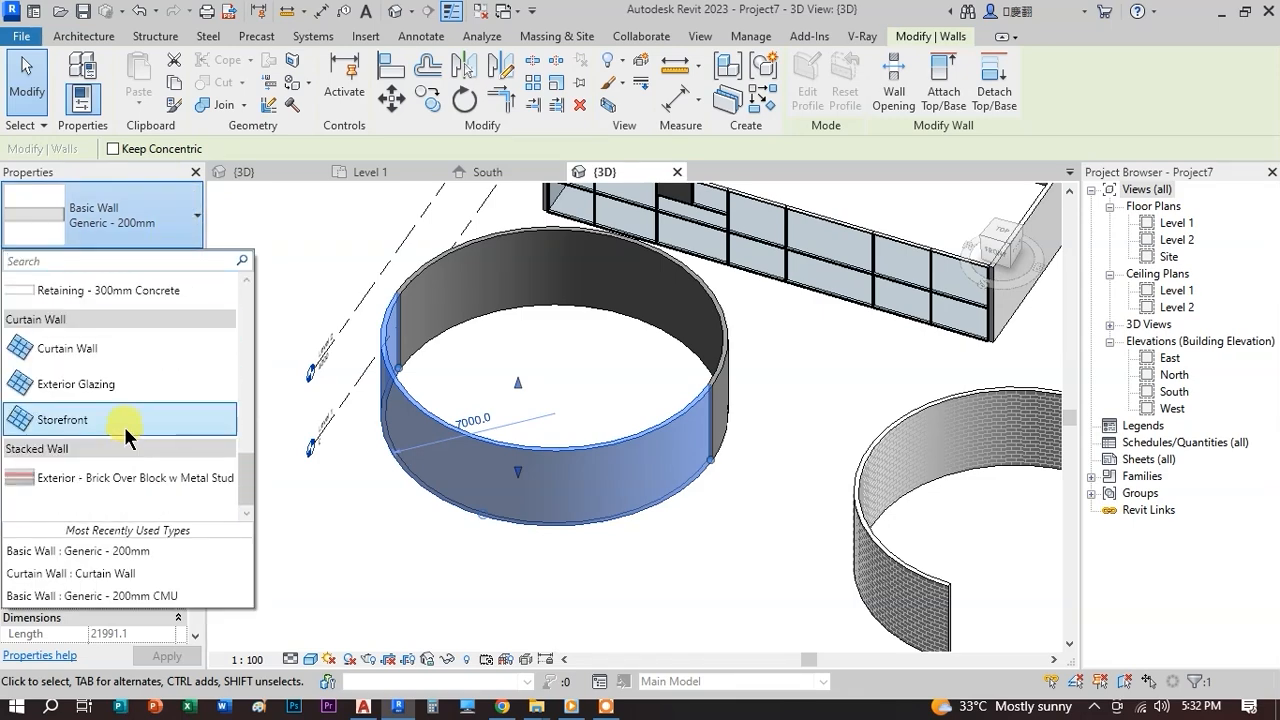
{"action": "left_click", "coordinate": [86, 343]}
{"action": "scroll", "coordinate": [592, 366], "scroll_direction": "up", "scroll_amount": 3}
{"action": "left_click", "coordinate": [601, 347]}
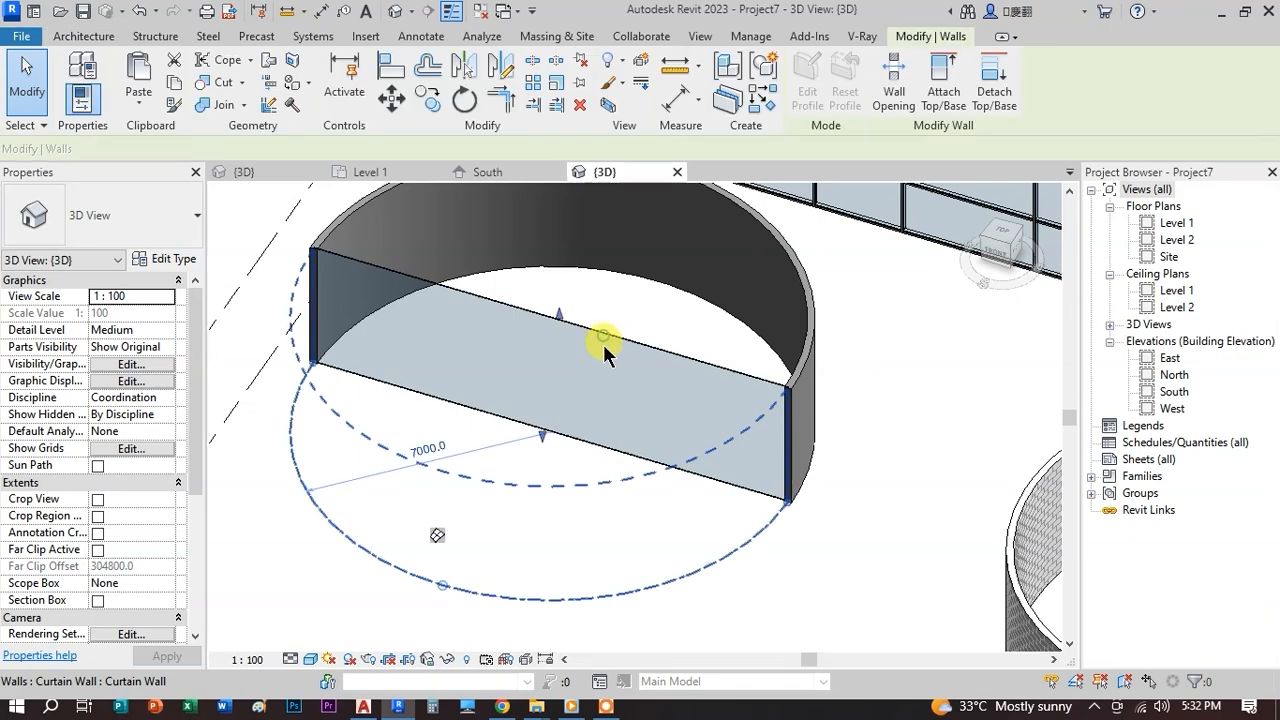
{"action": "scroll", "coordinate": [600, 360], "scroll_direction": "down", "scroll_amount": 2}
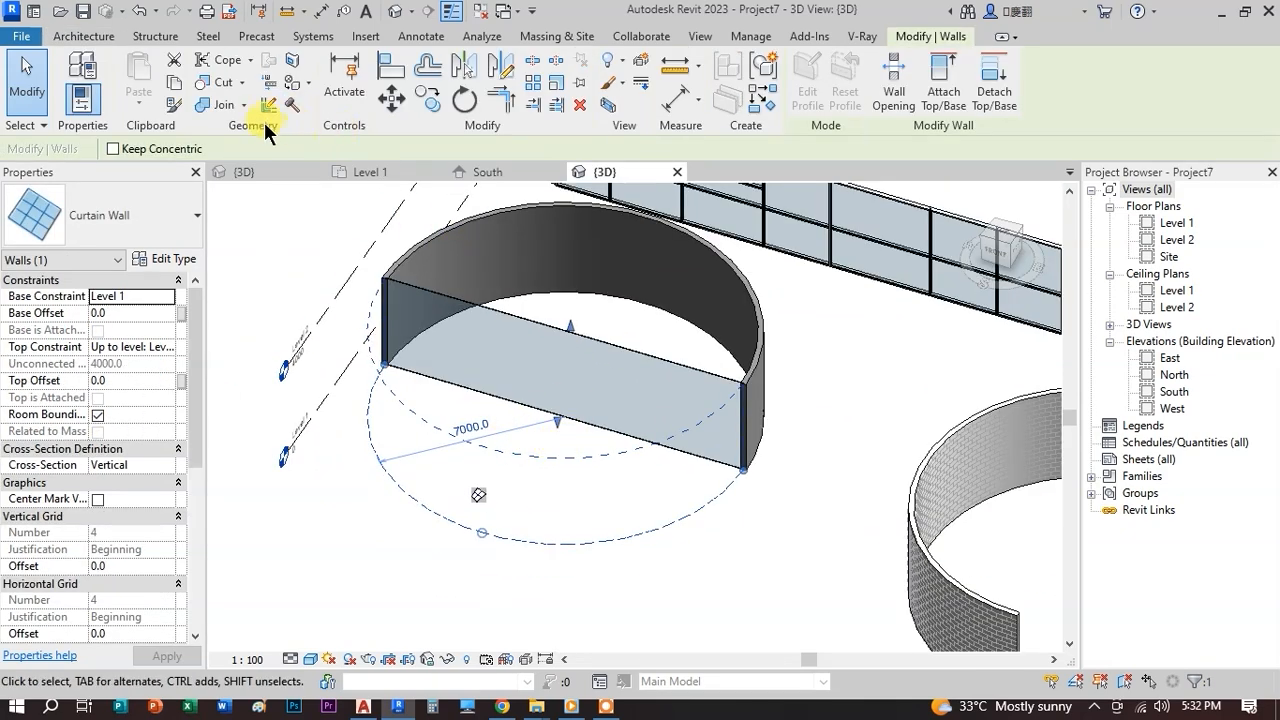
- Add a vertical curtain grid line 15° from the curved curtain wall's left end, and try another grid line on its top edge
{"action": "left_click", "coordinate": [99, 38]}
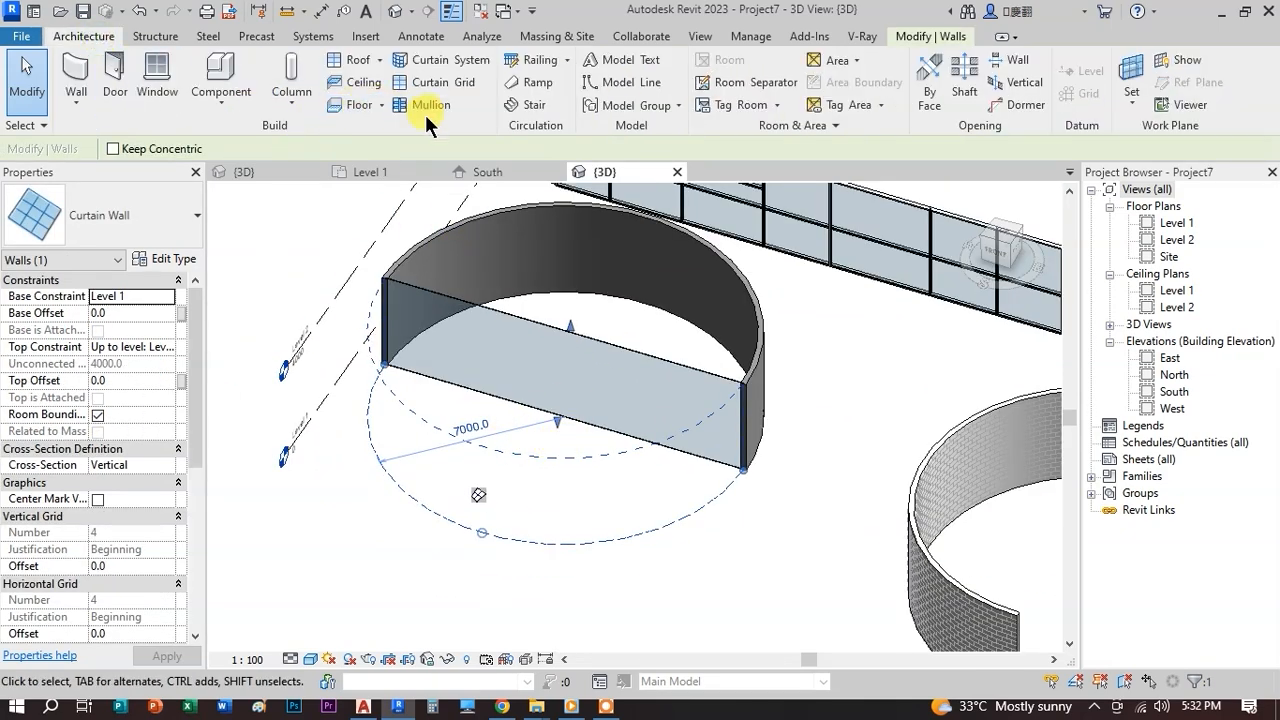
{"action": "left_click", "coordinate": [434, 86]}
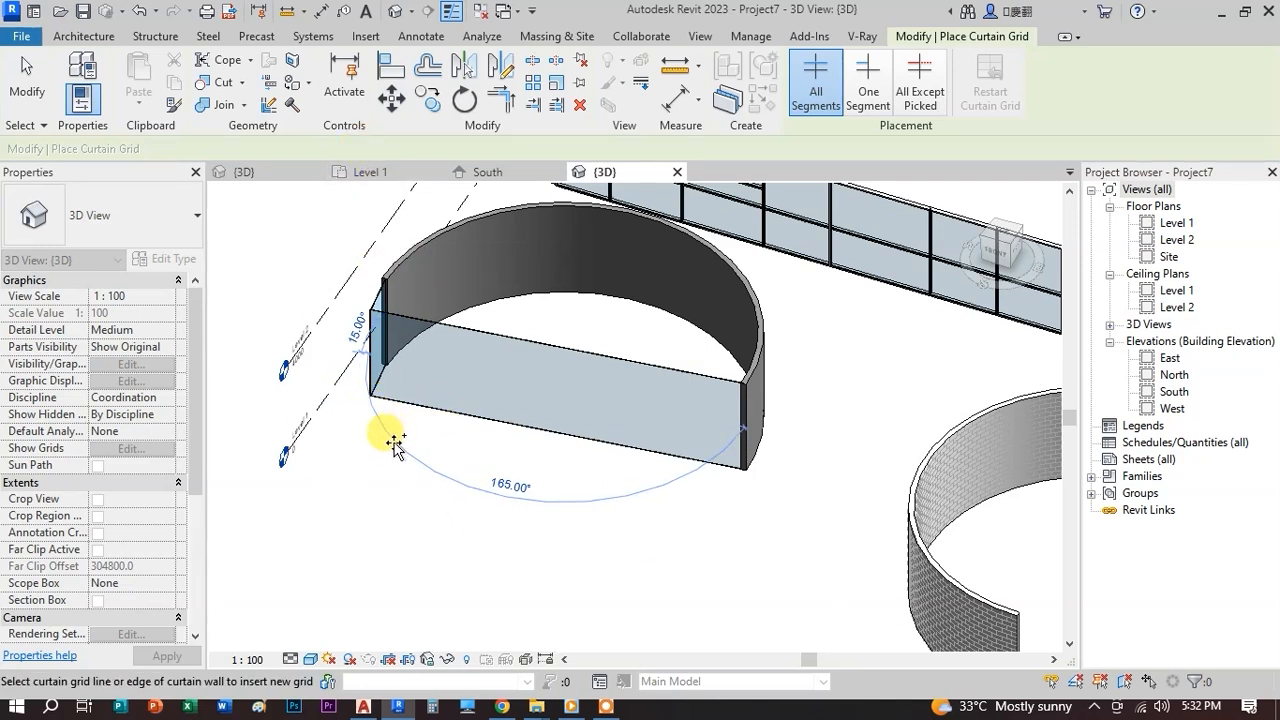
{"action": "left_click", "coordinate": [425, 320]}
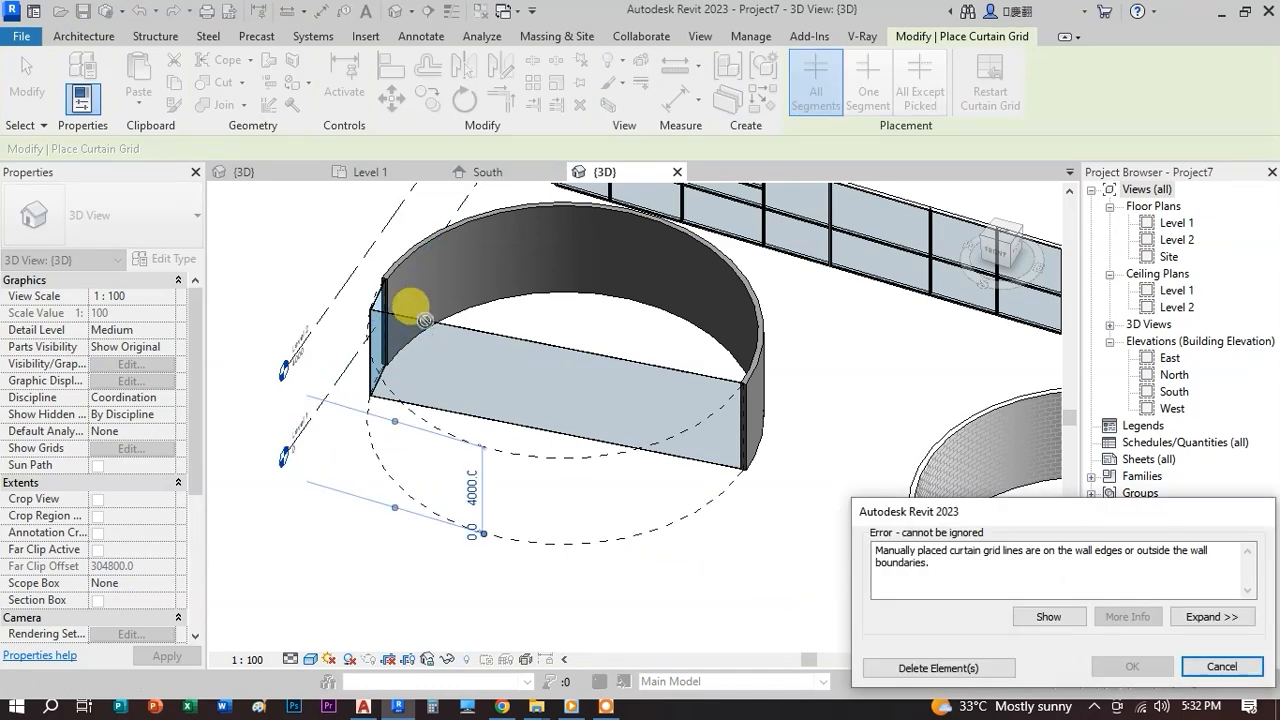
{"action": "left_click", "coordinate": [1222, 667]}
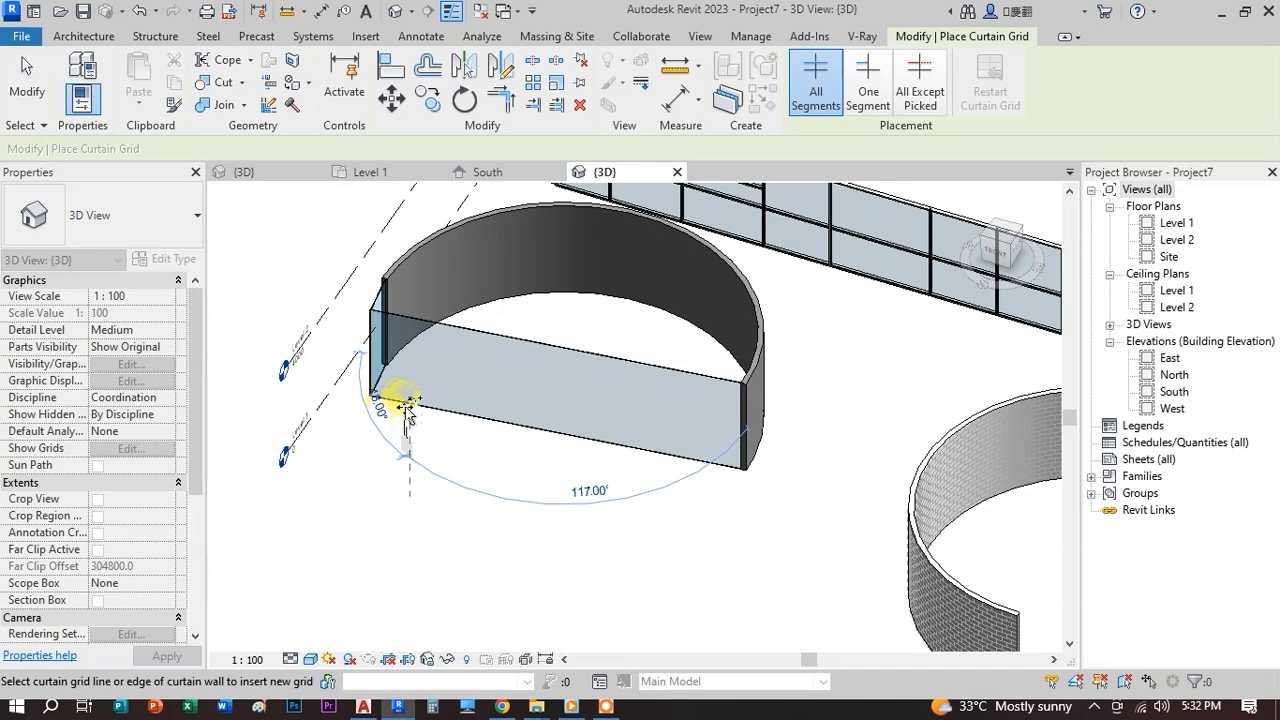
- Add vertical curtain grid lines across the curved curtain wall towards its right end, using All Segments, so that it follows the arc
{"action": "left_click", "coordinate": [408, 404]}
{"action": "left_click", "coordinate": [456, 409]}
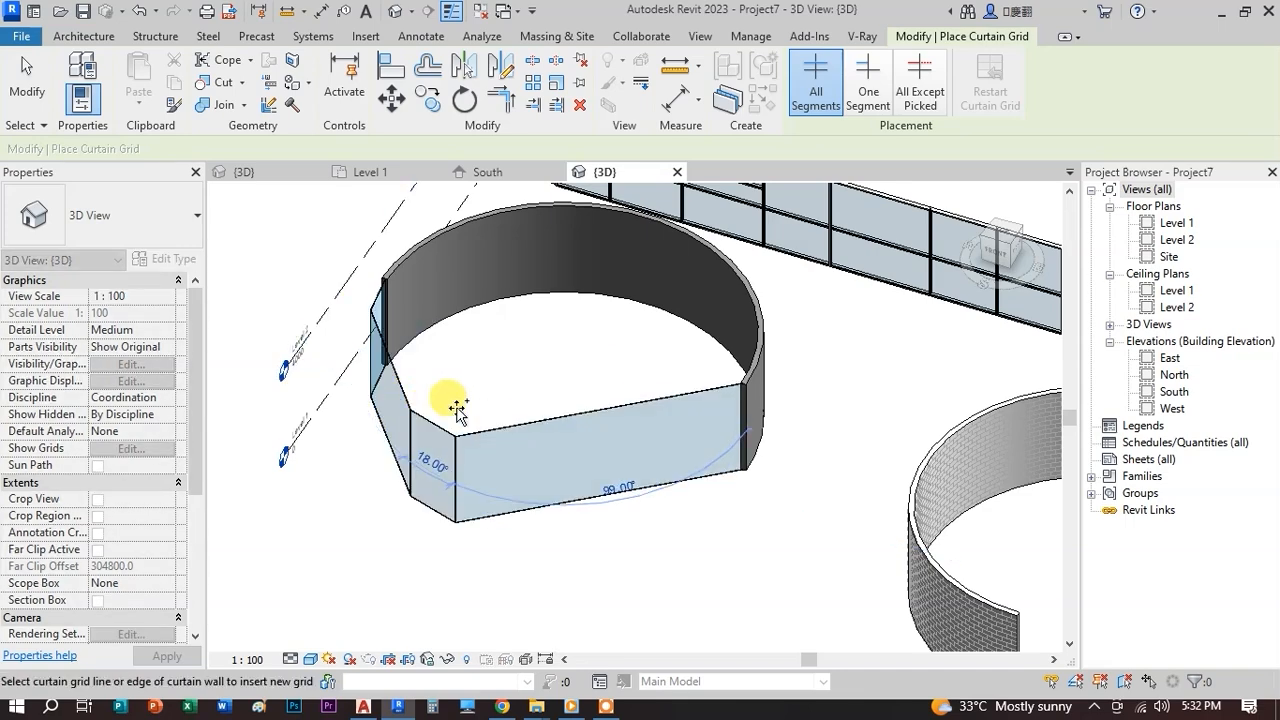
{"action": "left_click", "coordinate": [537, 418]}
{"action": "left_click", "coordinate": [611, 428]}
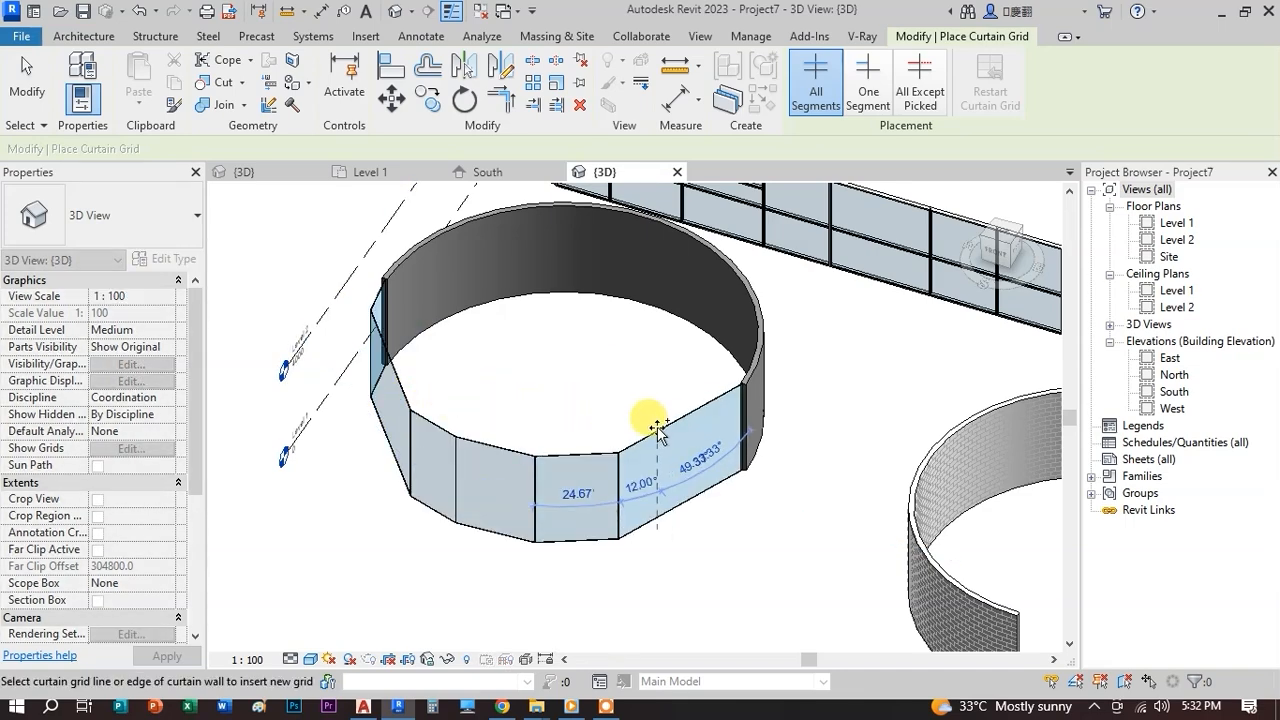
{"action": "left_click", "coordinate": [665, 423]}
{"action": "left_click", "coordinate": [697, 415]}
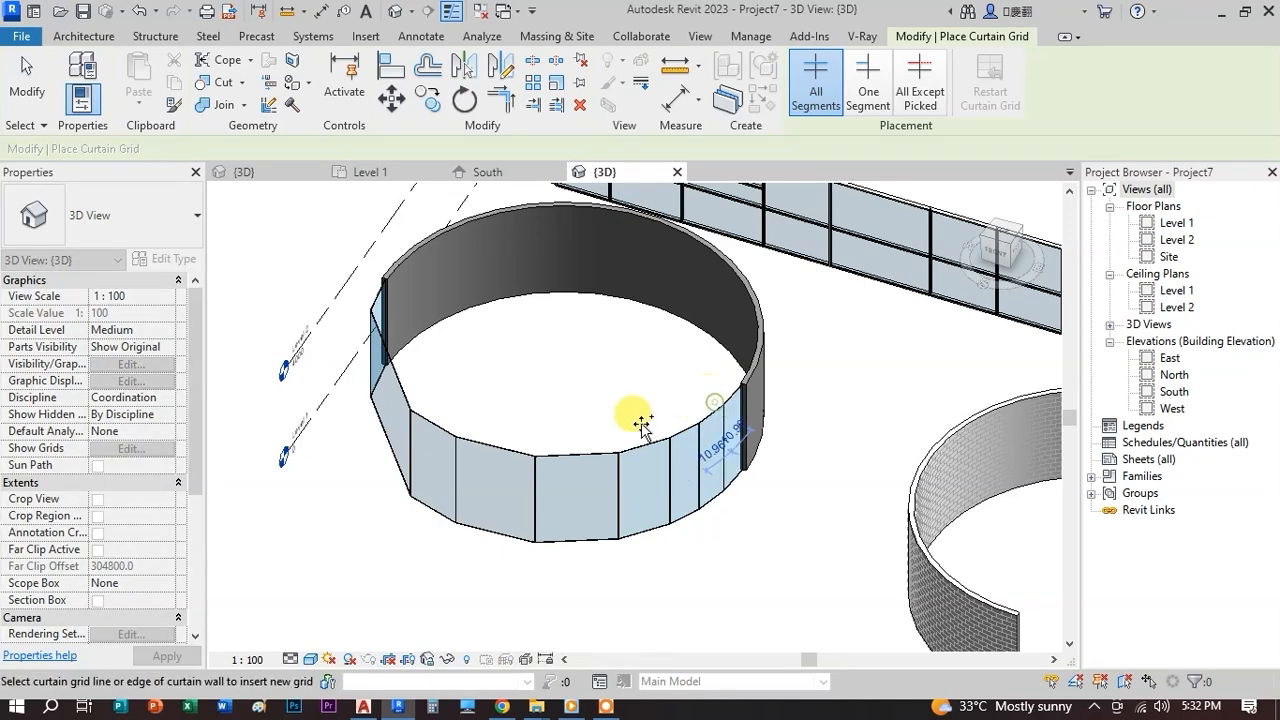
- Subdivide the wider panels of the curved curtain wall with more vertical grid lines and add a horizontal grid line at mid-height
{"action": "left_click", "coordinate": [575, 450]}
{"action": "left_click", "coordinate": [498, 452]}
{"action": "left_click", "coordinate": [424, 430]}
{"action": "left_click", "coordinate": [375, 346]}
{"action": "middle_click_drag", "start_coordinate": [427, 365], "coordinate": [604, 410]}
{"action": "middle_click_drag", "start_coordinate": [666, 371], "coordinate": [815, 410], "text": "shift"}
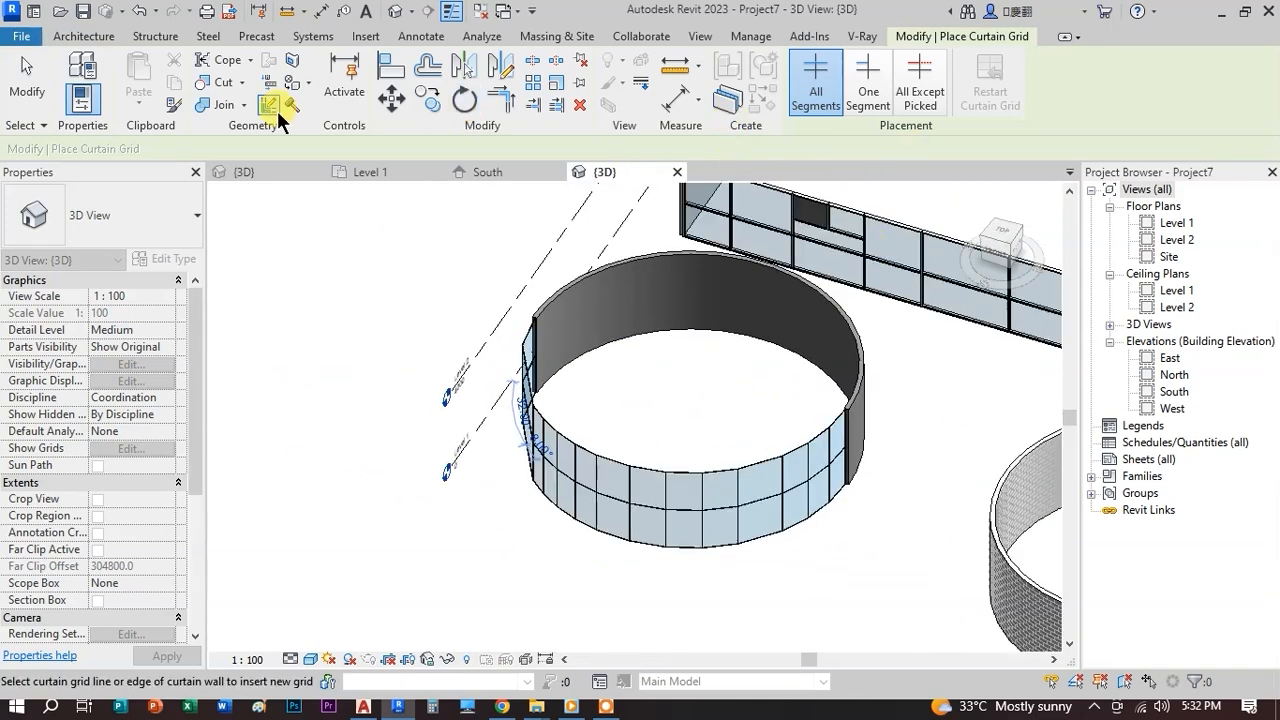
- Place 50mm x 150mm mullions along the curved curtain wall's top edge, middle horizontal grid line and bottom edge, using Grid Line placement
{"action": "left_click", "coordinate": [76, 38]}
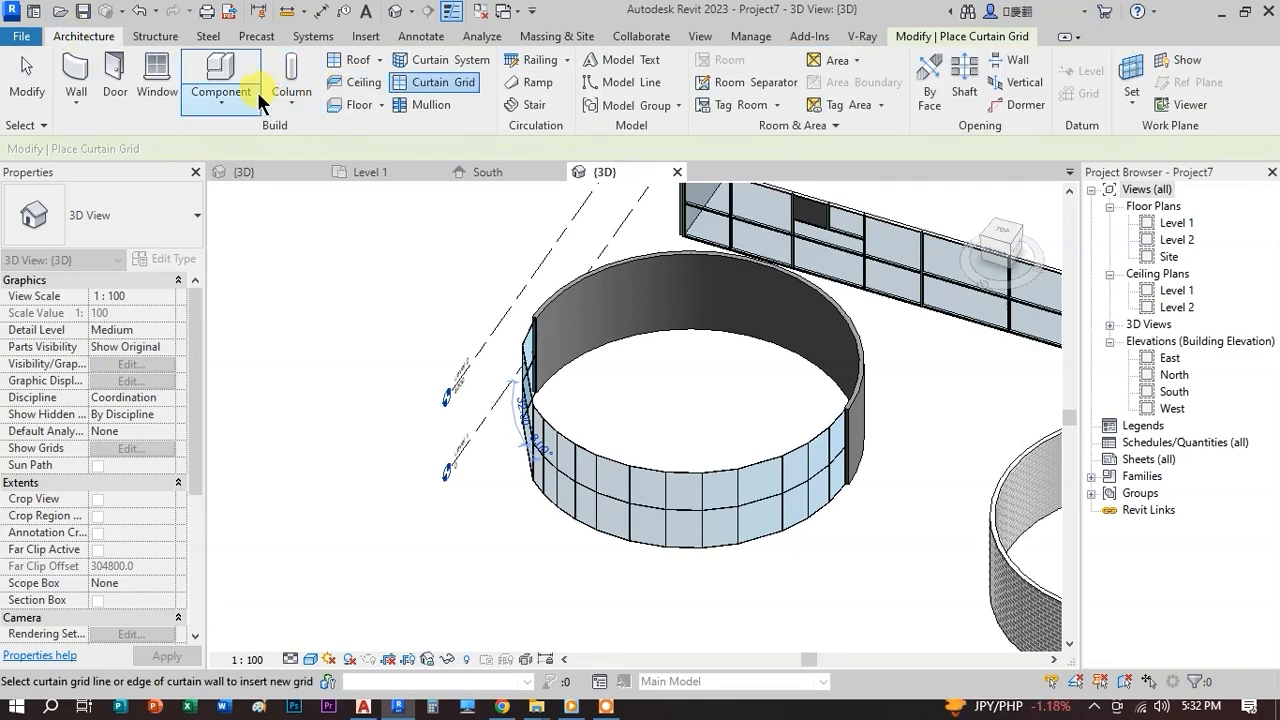
{"action": "left_click", "coordinate": [420, 105]}
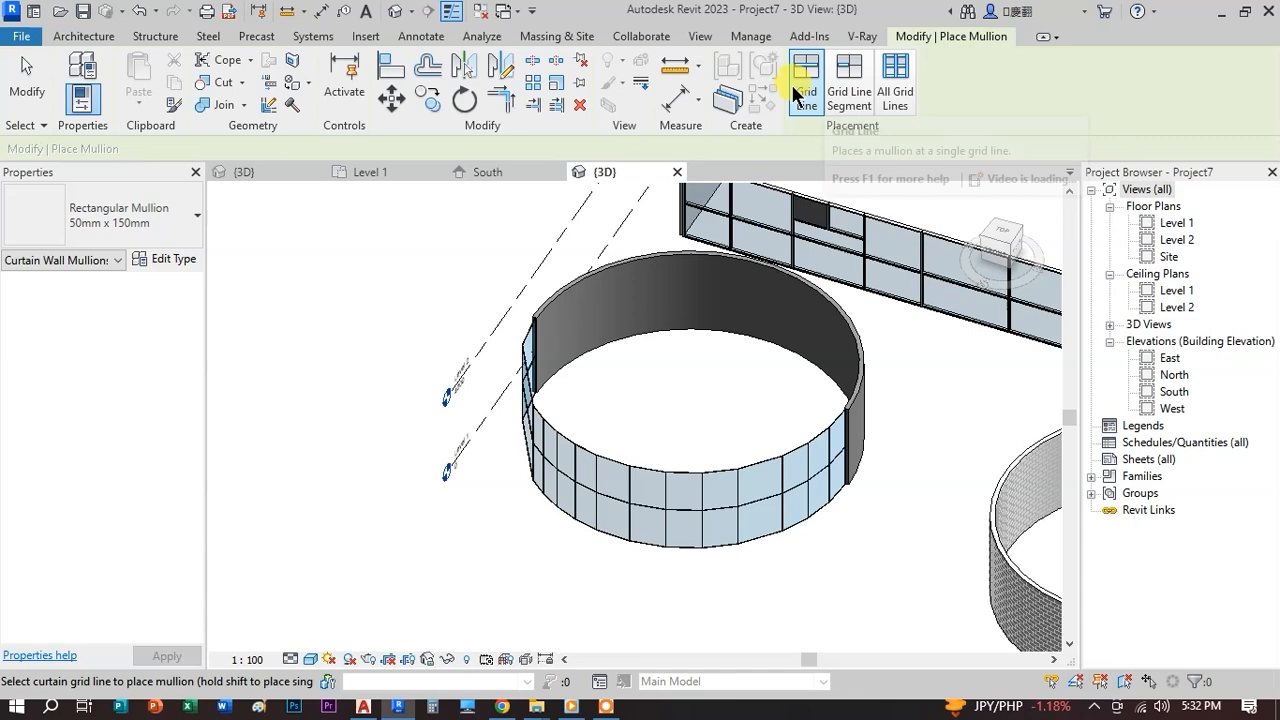
{"action": "scroll", "coordinate": [828, 425], "scroll_direction": "up", "scroll_amount": 2}
{"action": "scroll", "coordinate": [828, 415], "scroll_direction": "up", "scroll_amount": 2}
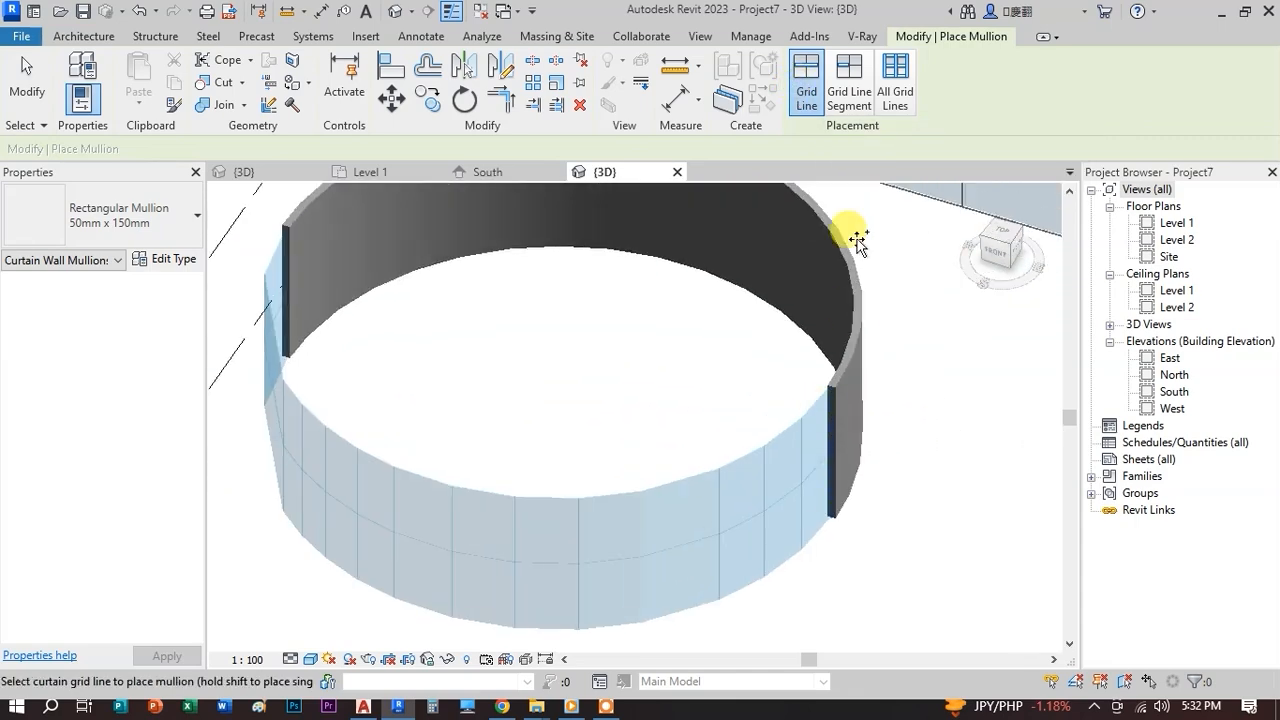
{"action": "left_click", "coordinate": [782, 432]}
{"action": "left_click", "coordinate": [782, 500]}
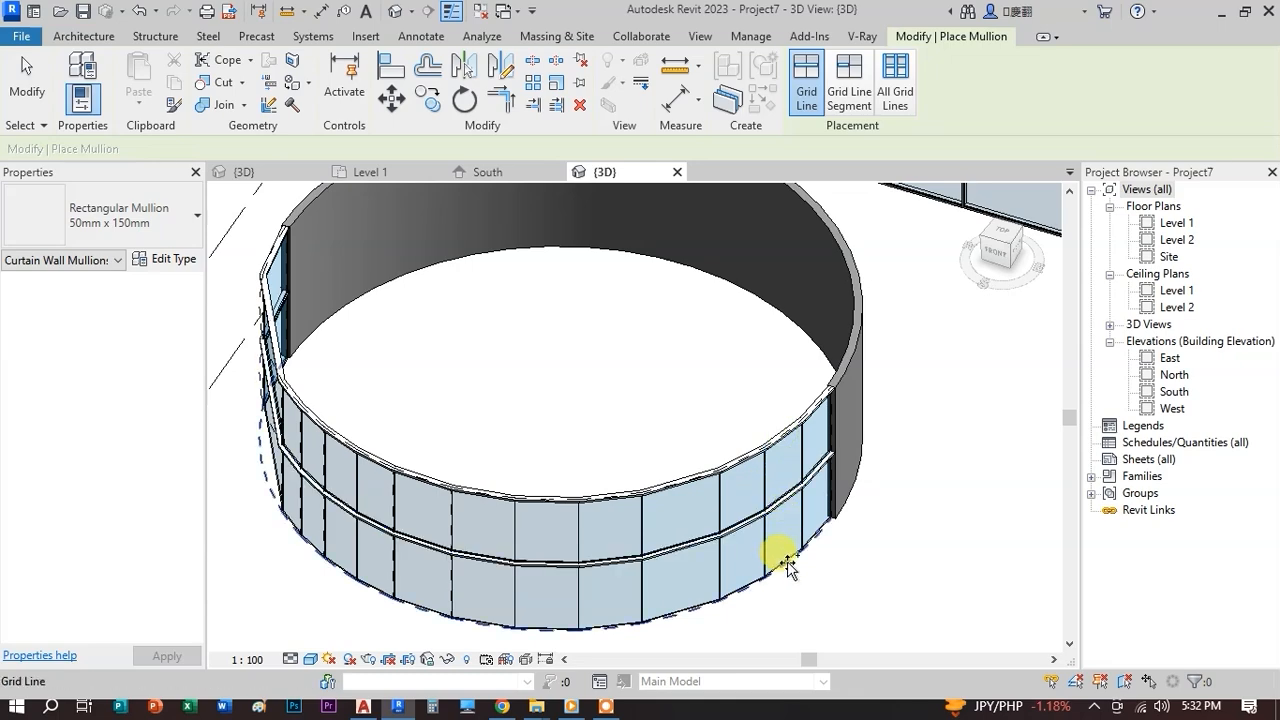
{"action": "left_click", "coordinate": [785, 567]}
{"action": "scroll", "coordinate": [791, 409], "scroll_direction": "down", "scroll_amount": 2}
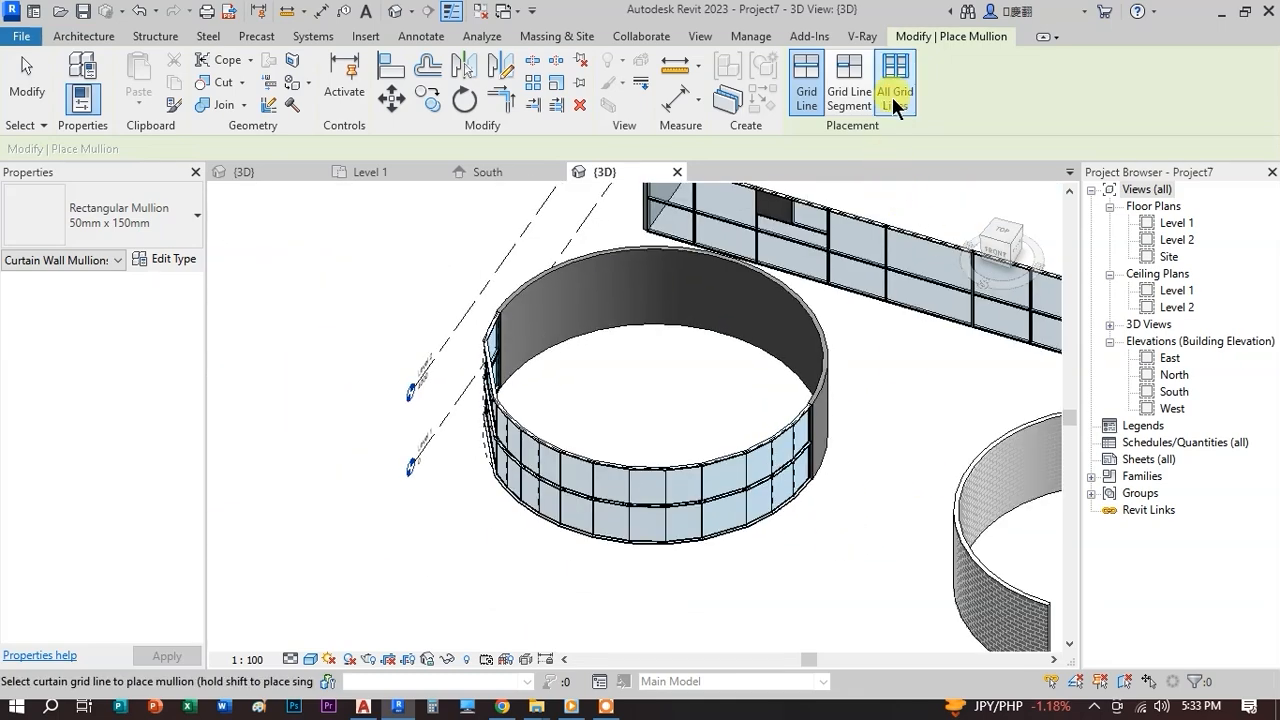
- Fill the remaining grid lines of the curved curtain wall with 50mm x 150mm mullions using All Grid Lines placement
{"action": "left_click", "coordinate": [895, 100]}
{"action": "left_click", "coordinate": [826, 456]}
{"action": "scroll", "coordinate": [826, 456], "scroll_direction": "up", "scroll_amount": 1}
{"action": "left_click", "coordinate": [752, 459]}
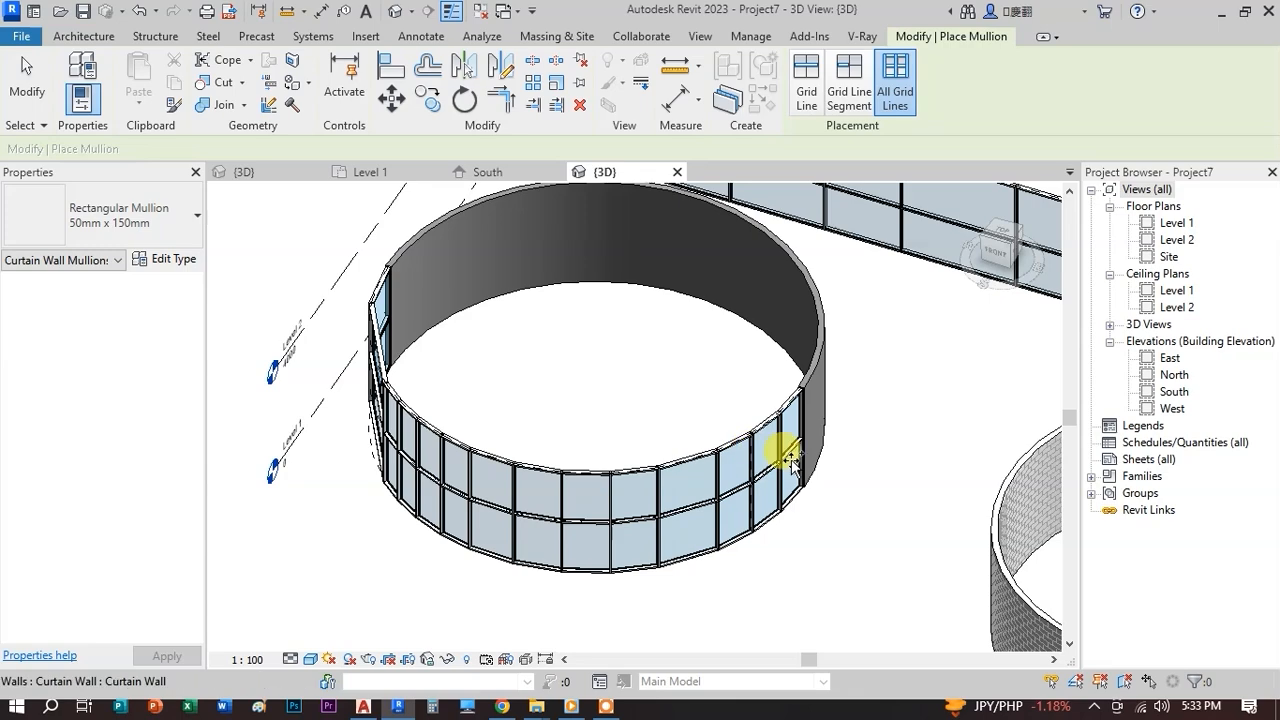
- Examine the finished curtain wall and the other wall layouts around the 3D model, including the hexagonal walls
{"action": "left_click", "coordinate": [28, 84]}
{"action": "scroll", "coordinate": [729, 486], "scroll_direction": "down", "scroll_amount": 1}
{"action": "scroll", "coordinate": [675, 468], "scroll_direction": "down", "scroll_amount": 3}
{"action": "middle_click_drag", "start_coordinate": [880, 557], "coordinate": [740, 441]}
{"action": "scroll", "coordinate": [718, 430], "scroll_direction": "down", "scroll_amount": 2}
{"action": "middle_click_drag", "start_coordinate": [788, 524], "coordinate": [410, 553]}
{"action": "scroll", "coordinate": [350, 440], "scroll_direction": "up", "scroll_amount": 4}
{"action": "middle_click_drag", "start_coordinate": [388, 443], "coordinate": [837, 337]}
{"action": "scroll", "coordinate": [825, 340], "scroll_direction": "up", "scroll_amount": 2}
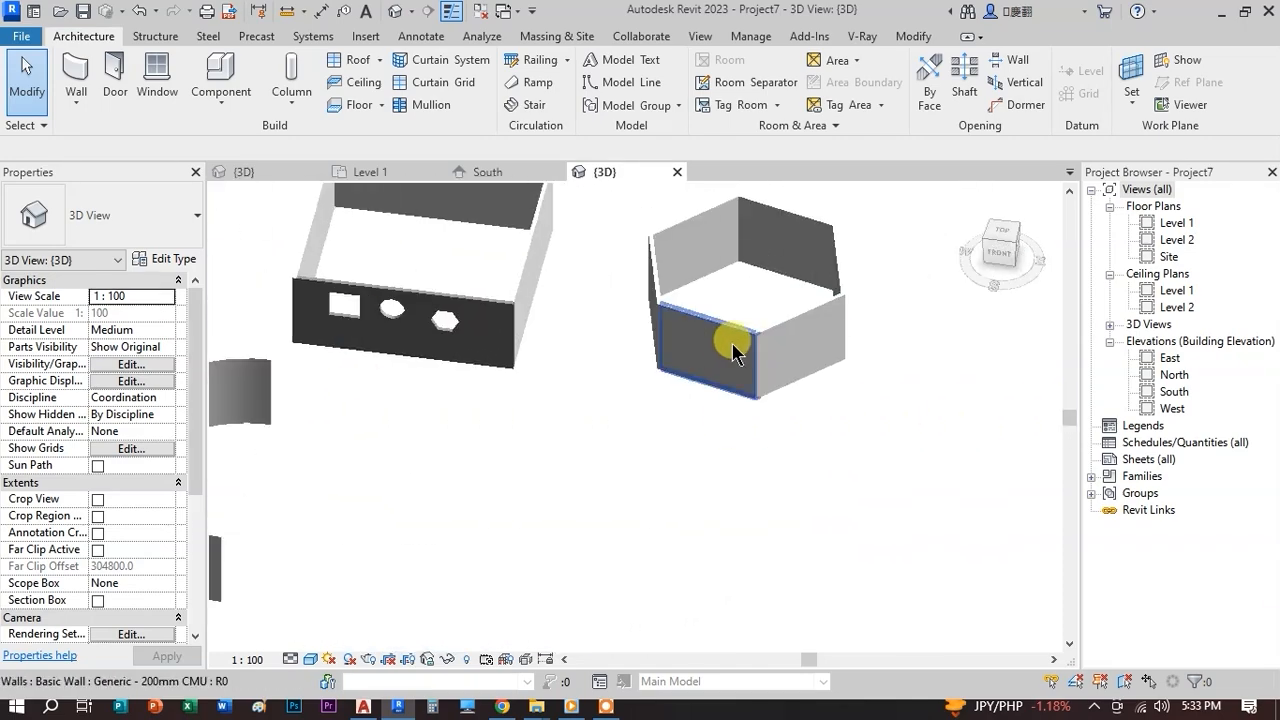
{"action": "left_click", "coordinate": [752, 335]}
{"action": "scroll", "coordinate": [750, 374], "scroll_direction": "down", "scroll_amount": 3}
{"action": "key", "text": "Escape"}
- On the Level 1 plan, start an architectural wall using the stacked wall type Exterior - Brick Over Block w Metal Stud
{"action": "left_click", "coordinate": [372, 172]}
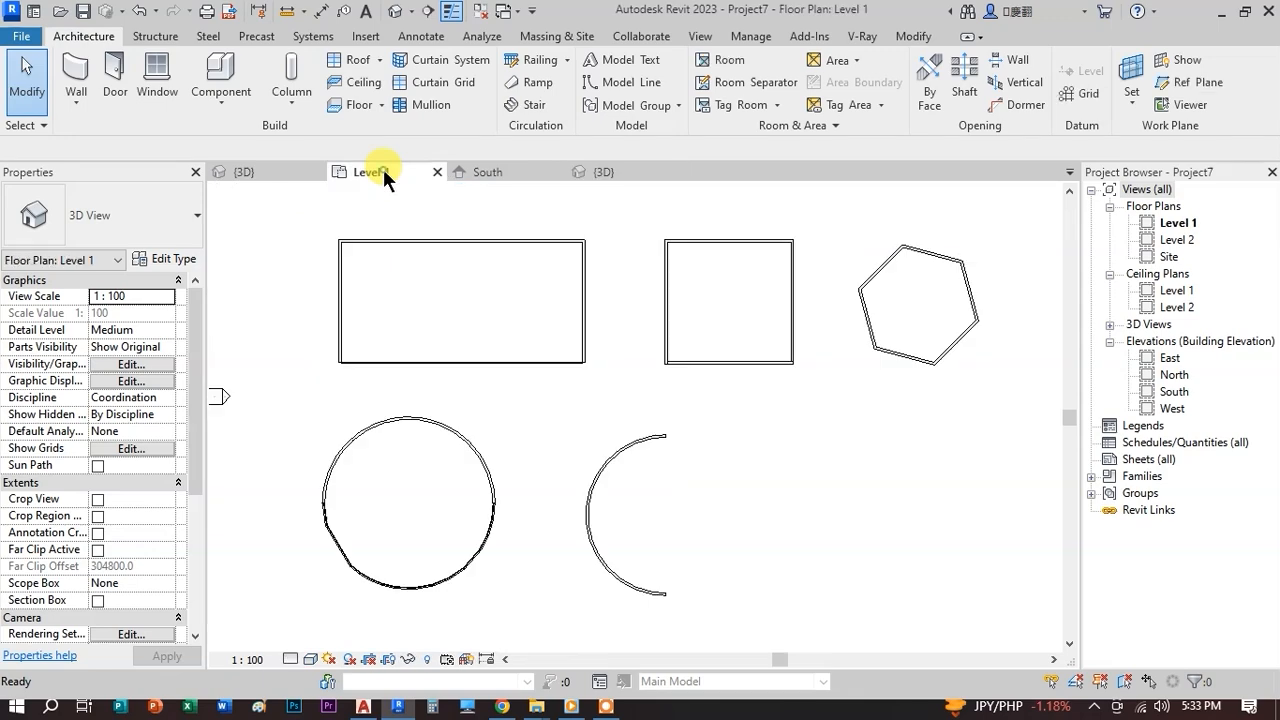
{"action": "left_click", "coordinate": [72, 104]}
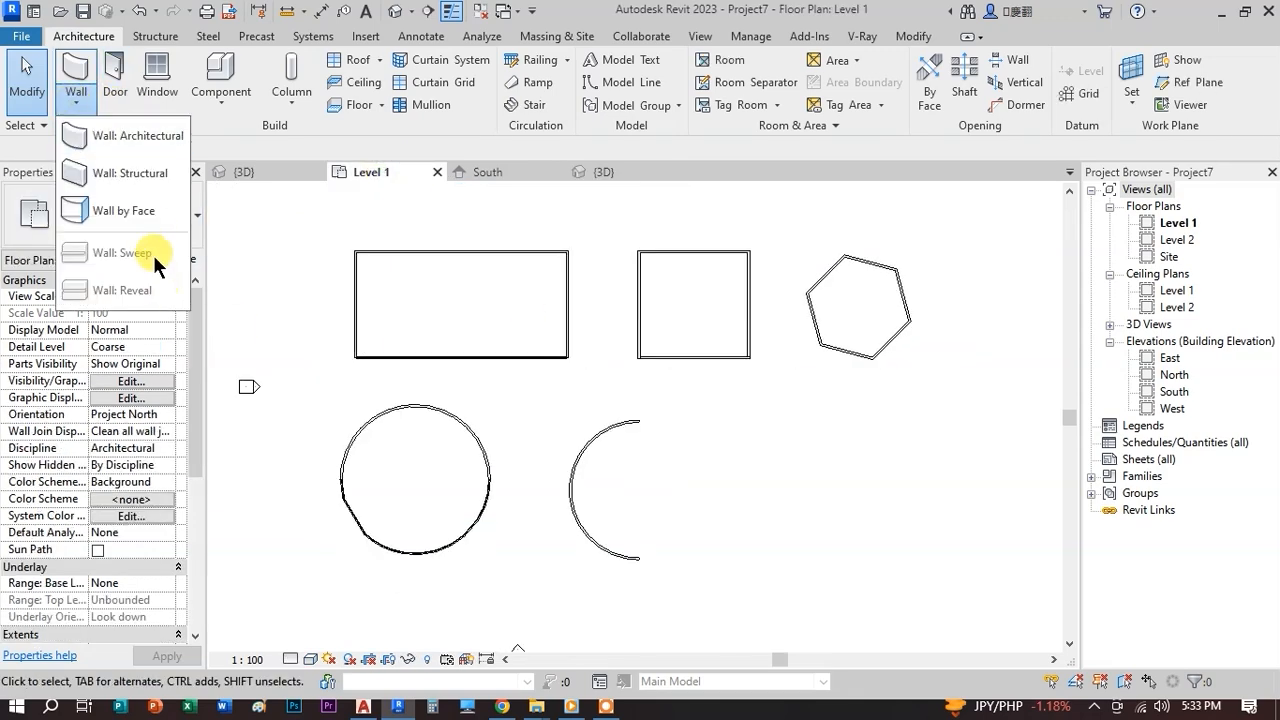
{"action": "left_click", "coordinate": [113, 138]}
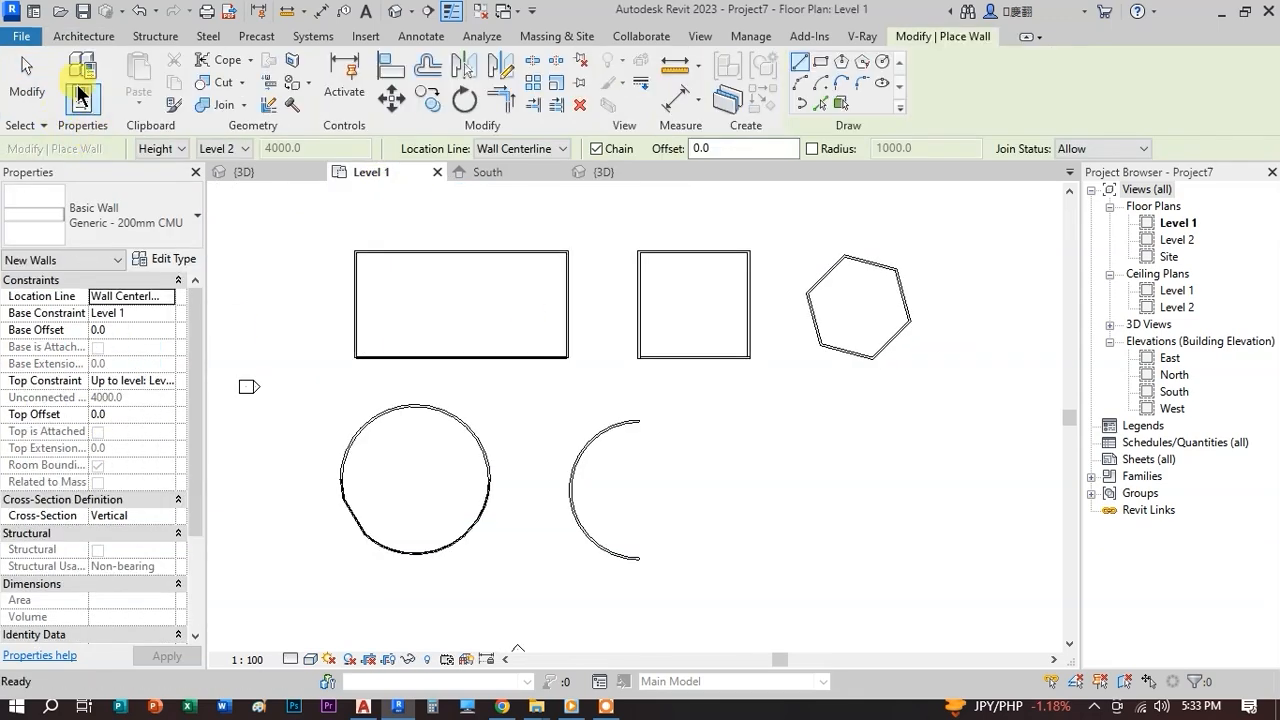
{"action": "left_click", "coordinate": [84, 36]}
{"action": "left_click", "coordinate": [83, 100]}
{"action": "left_click", "coordinate": [112, 137]}
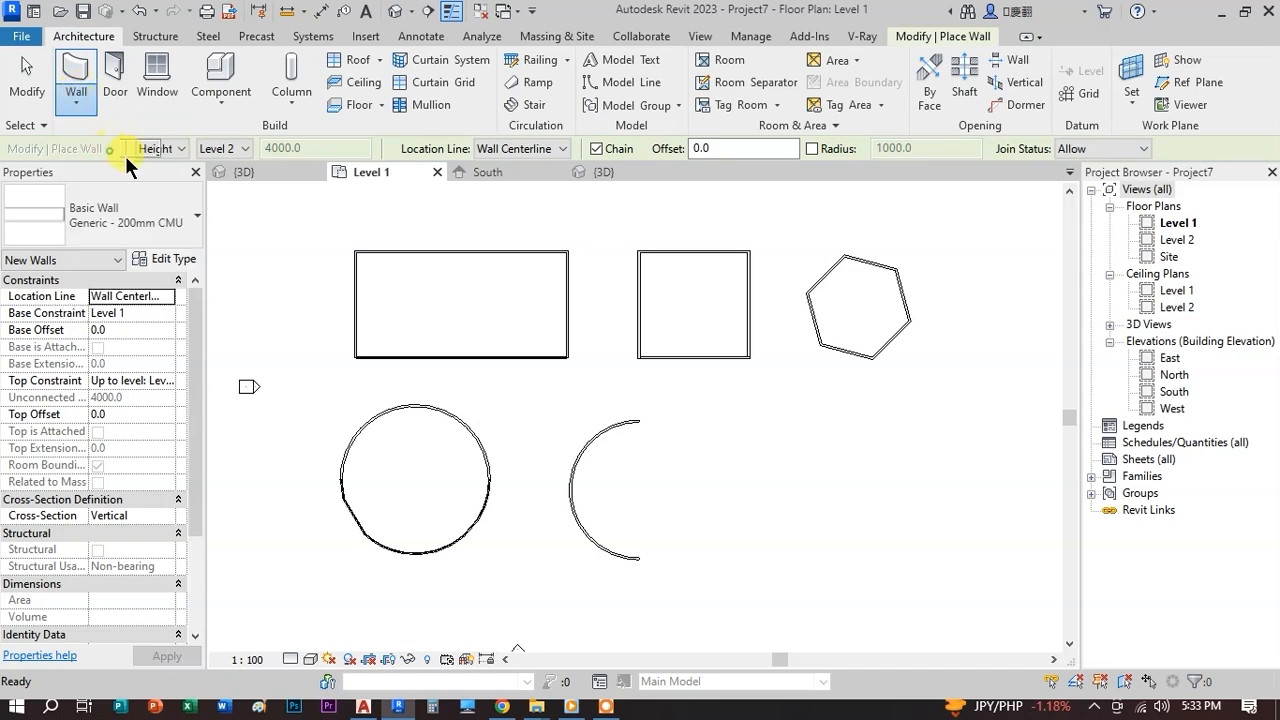
{"action": "left_click", "coordinate": [186, 213]}
{"action": "scroll", "coordinate": [148, 505], "scroll_direction": "down", "scroll_amount": 10}
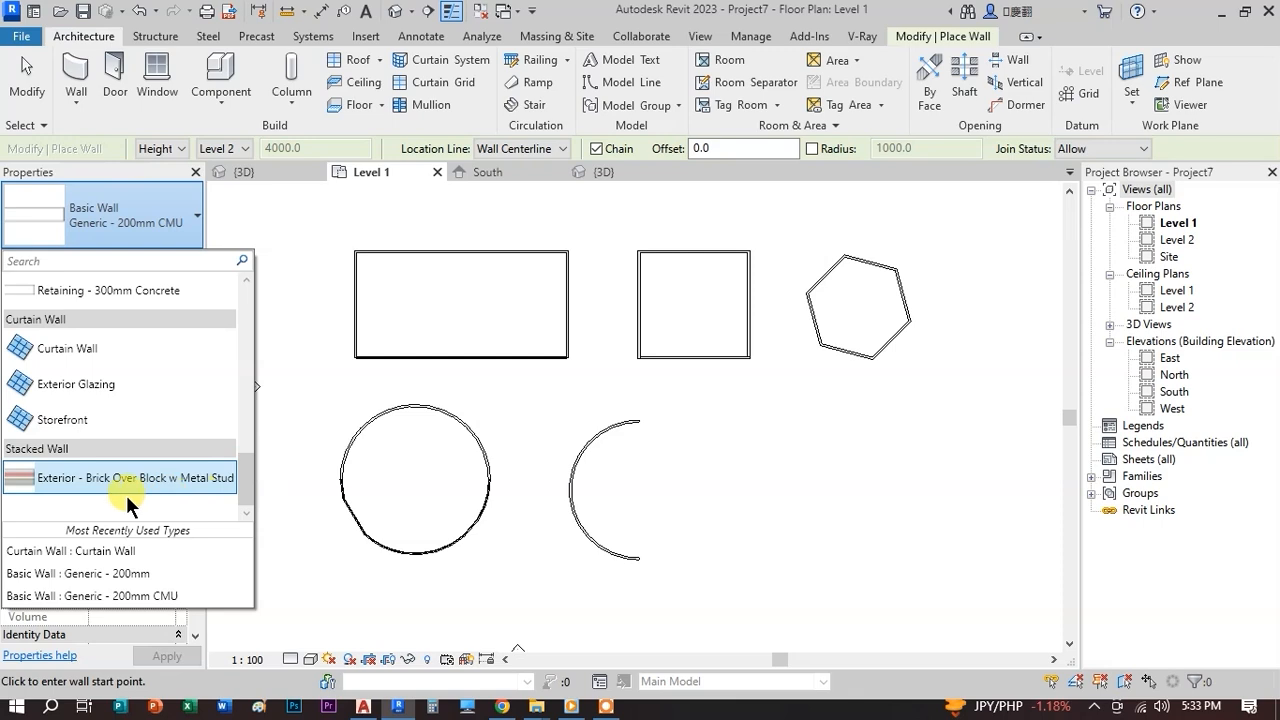
{"action": "left_click", "coordinate": [76, 480]}
- Draw a closed rectangle of stacked walls clockwise, about 9270 by 7600 mm, in the empty area beside the semicircular wall
{"action": "middle_click_drag", "start_coordinate": [741, 479], "coordinate": [492, 338]}
{"action": "scroll", "coordinate": [492, 338], "scroll_direction": "up", "scroll_amount": 1}
{"action": "middle_click_drag", "start_coordinate": [605, 399], "coordinate": [643, 455]}
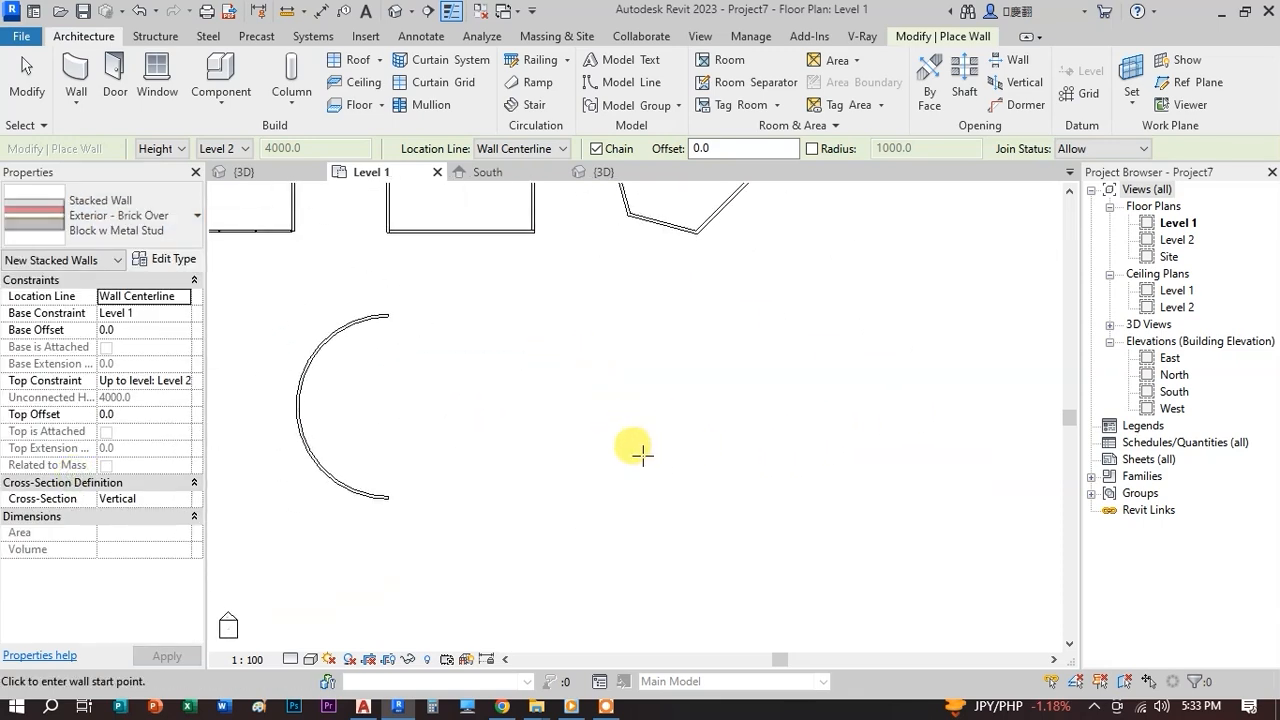
{"action": "left_click", "coordinate": [533, 342]}
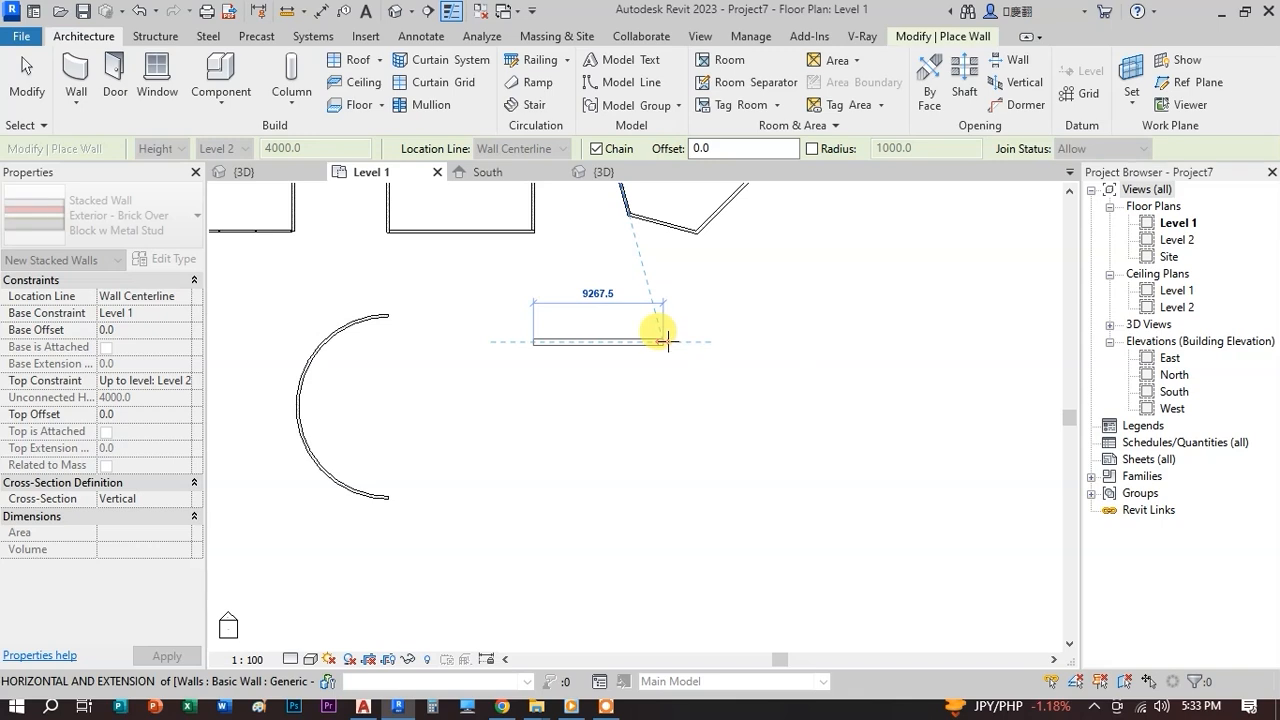
{"action": "left_click", "coordinate": [662, 342]}
{"action": "left_click", "coordinate": [662, 447]}
{"action": "left_click", "coordinate": [533, 447]}
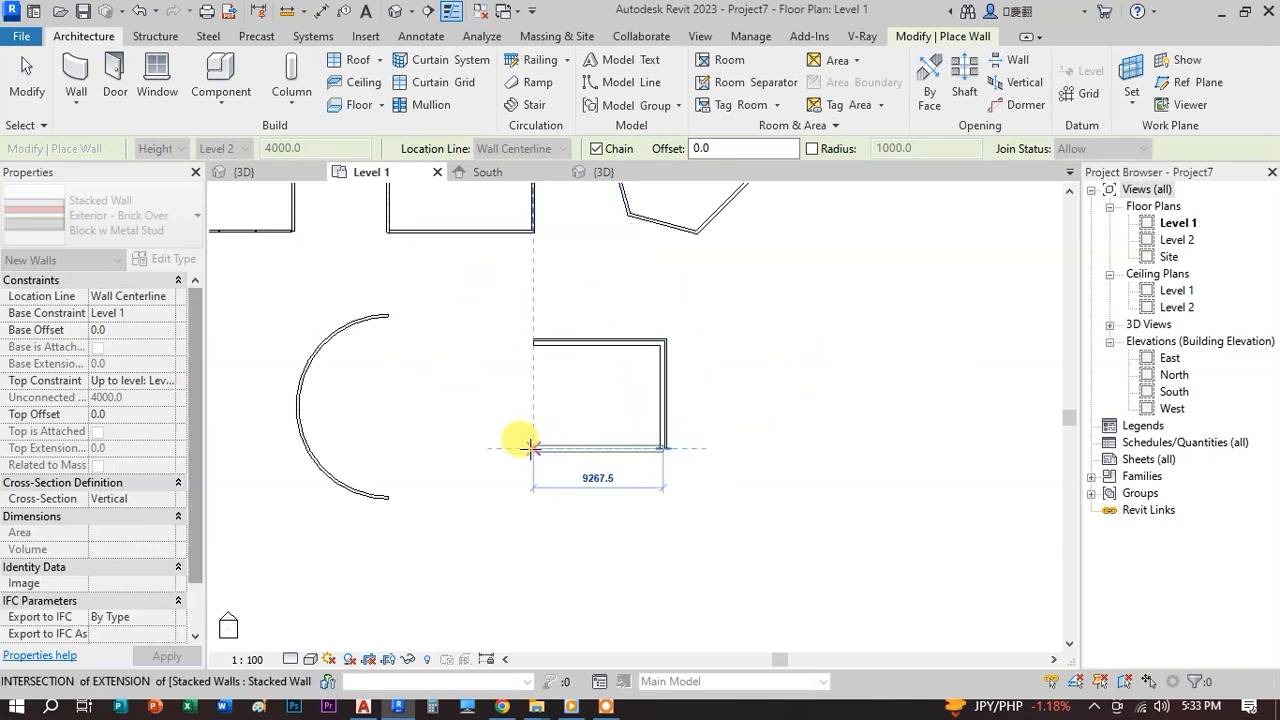
{"action": "left_click", "coordinate": [533, 342]}
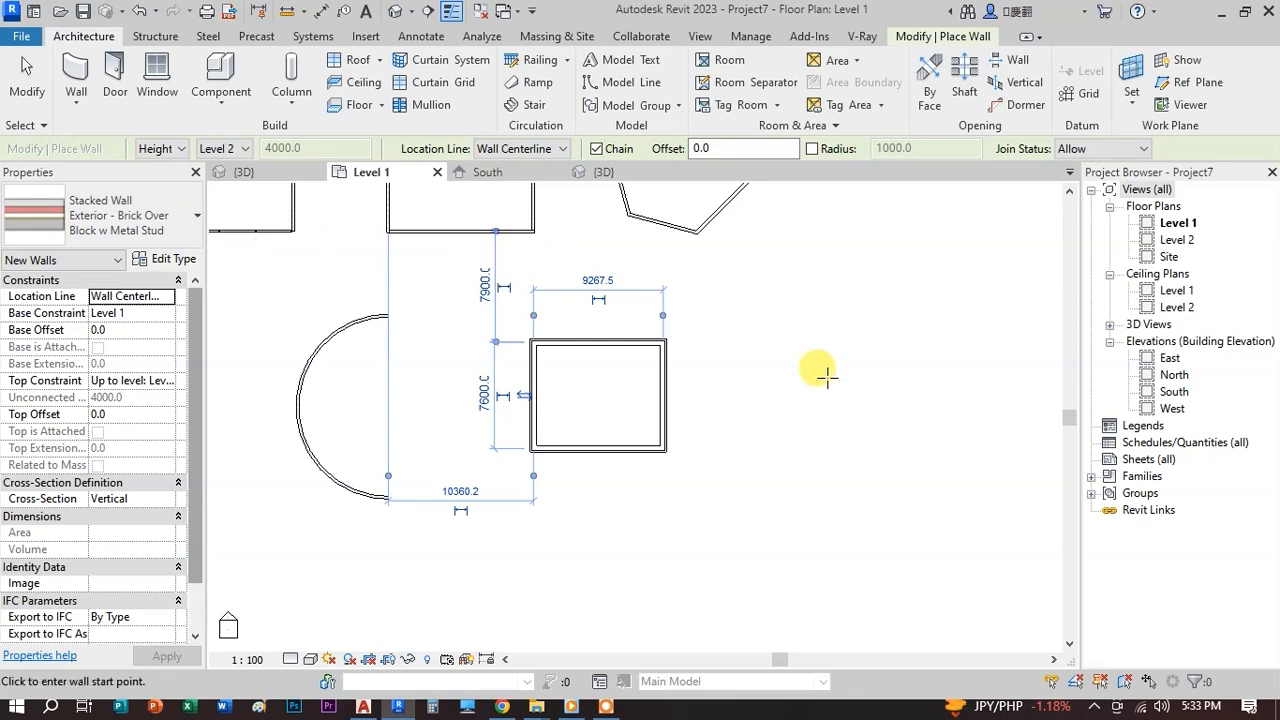
- Draw a second closed stacked-wall rectangle anticlockwise beside the first, about 7300 mm wide, starting and ending partway along its upper side
{"action": "scroll", "coordinate": [788, 386], "scroll_direction": "up", "scroll_amount": 1}
{"action": "middle_click_drag", "start_coordinate": [788, 386], "coordinate": [686, 388]}
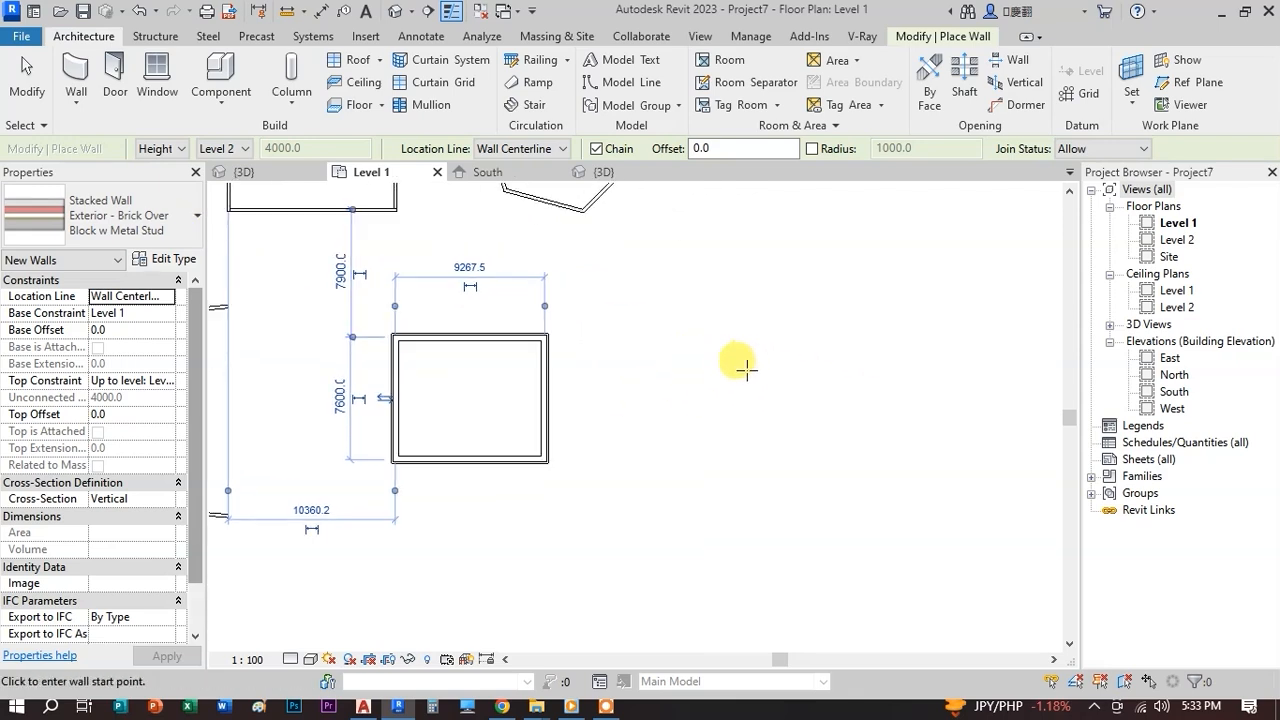
{"action": "left_click", "coordinate": [722, 338]}
{"action": "left_click", "coordinate": [658, 337]}
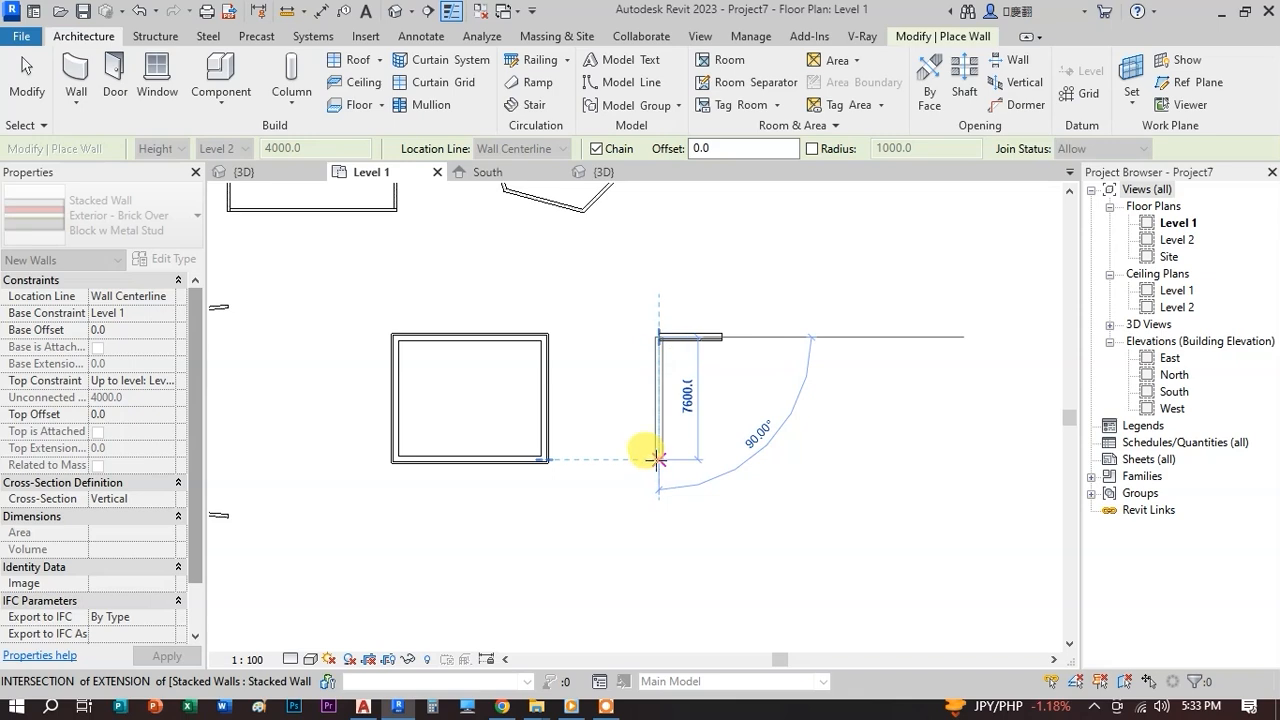
{"action": "left_click", "coordinate": [658, 468]}
{"action": "left_click", "coordinate": [776, 468]}
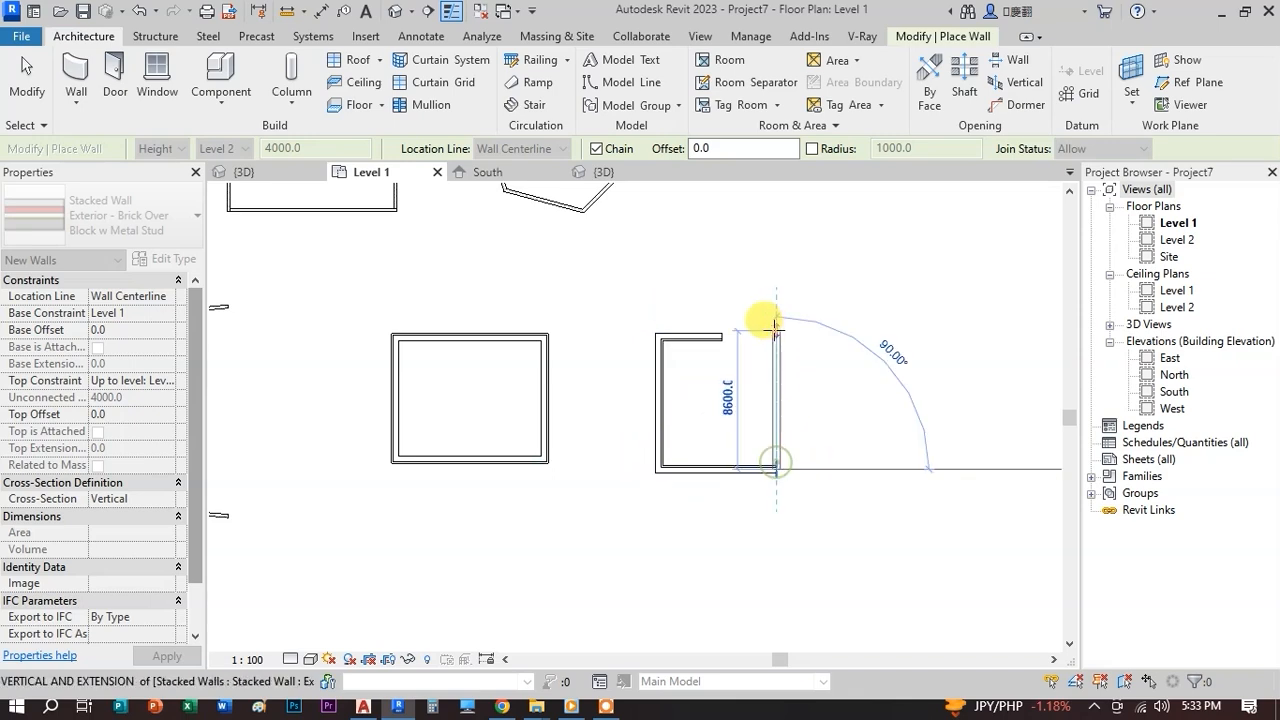
{"action": "left_click", "coordinate": [776, 337]}
{"action": "left_click", "coordinate": [722, 338]}
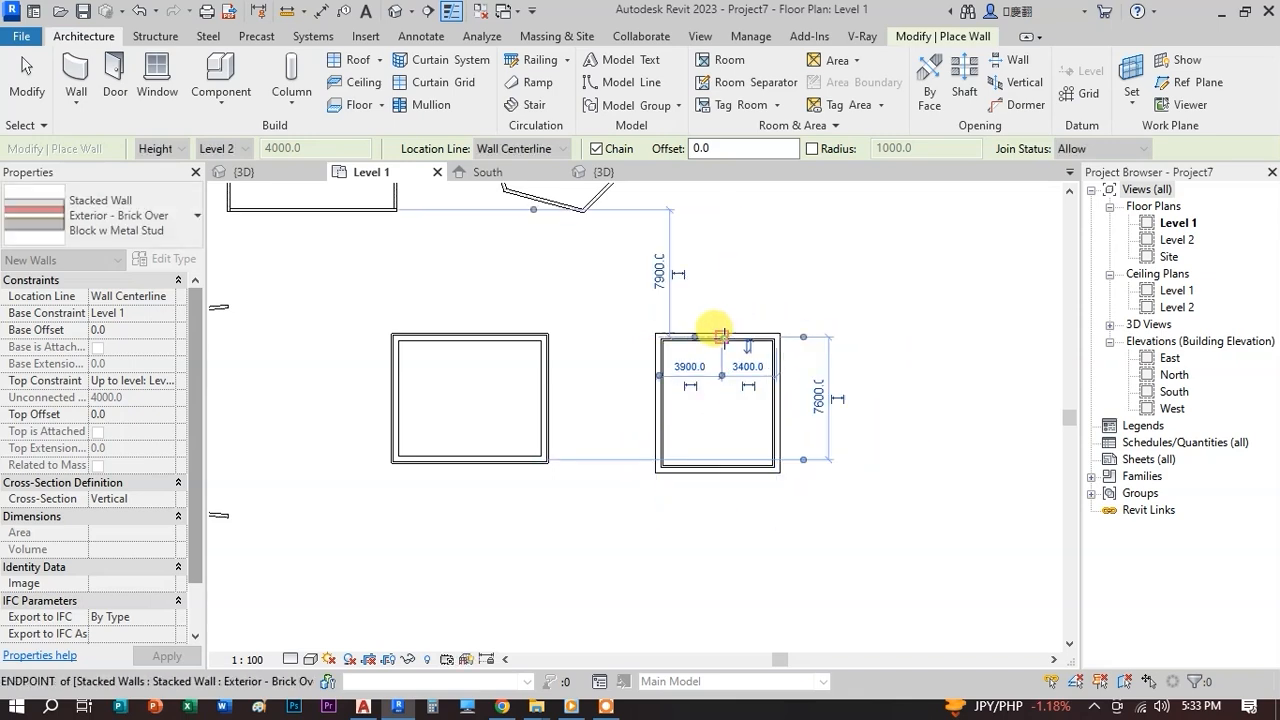
{"action": "left_click", "coordinate": [30, 82]}
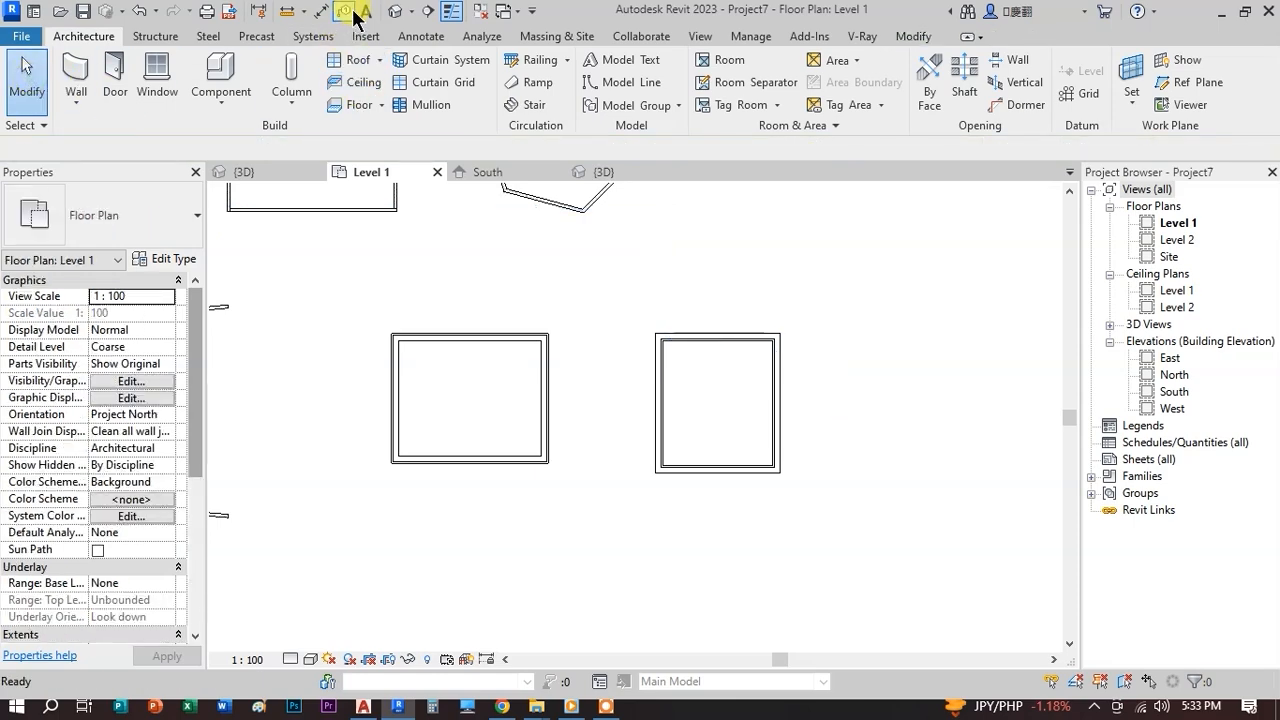
- Compare the brick and block faces of the two stacked-wall rectangles in the 3D view
{"action": "left_click", "coordinate": [397, 14]}
{"action": "scroll", "coordinate": [814, 467], "scroll_direction": "up", "scroll_amount": 5}
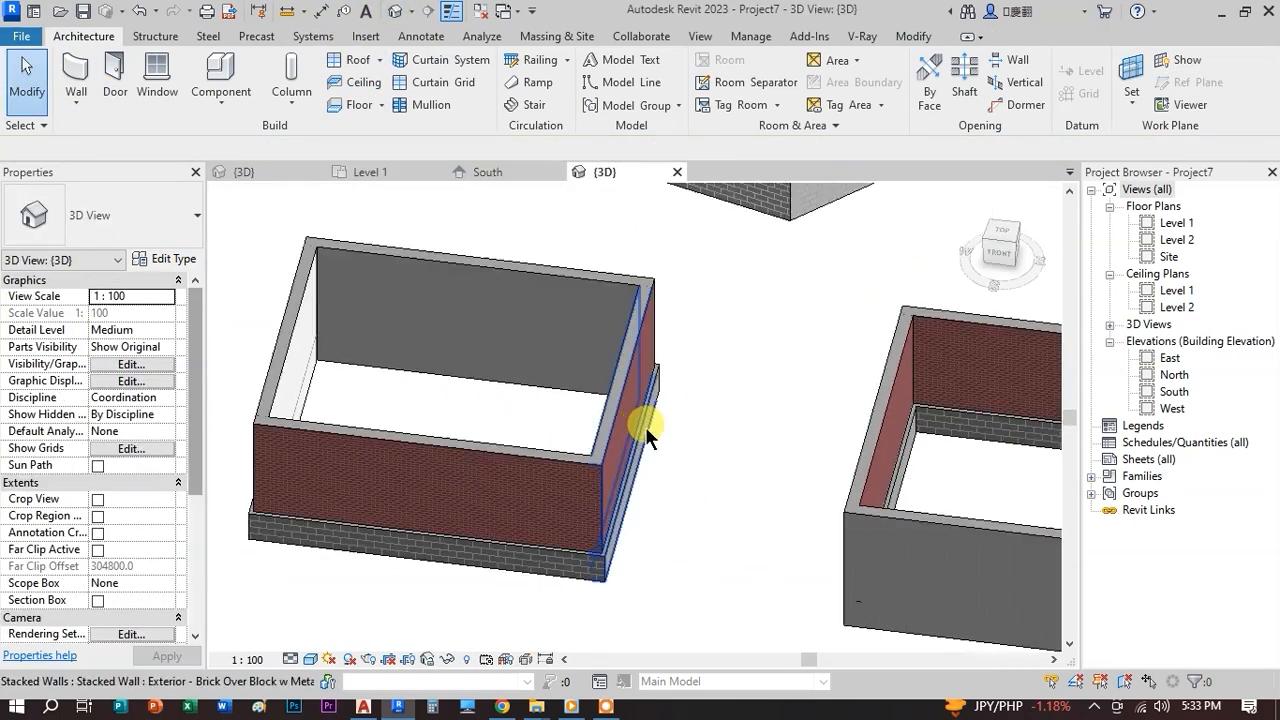
{"action": "middle_click_drag", "start_coordinate": [991, 414], "coordinate": [727, 448]}
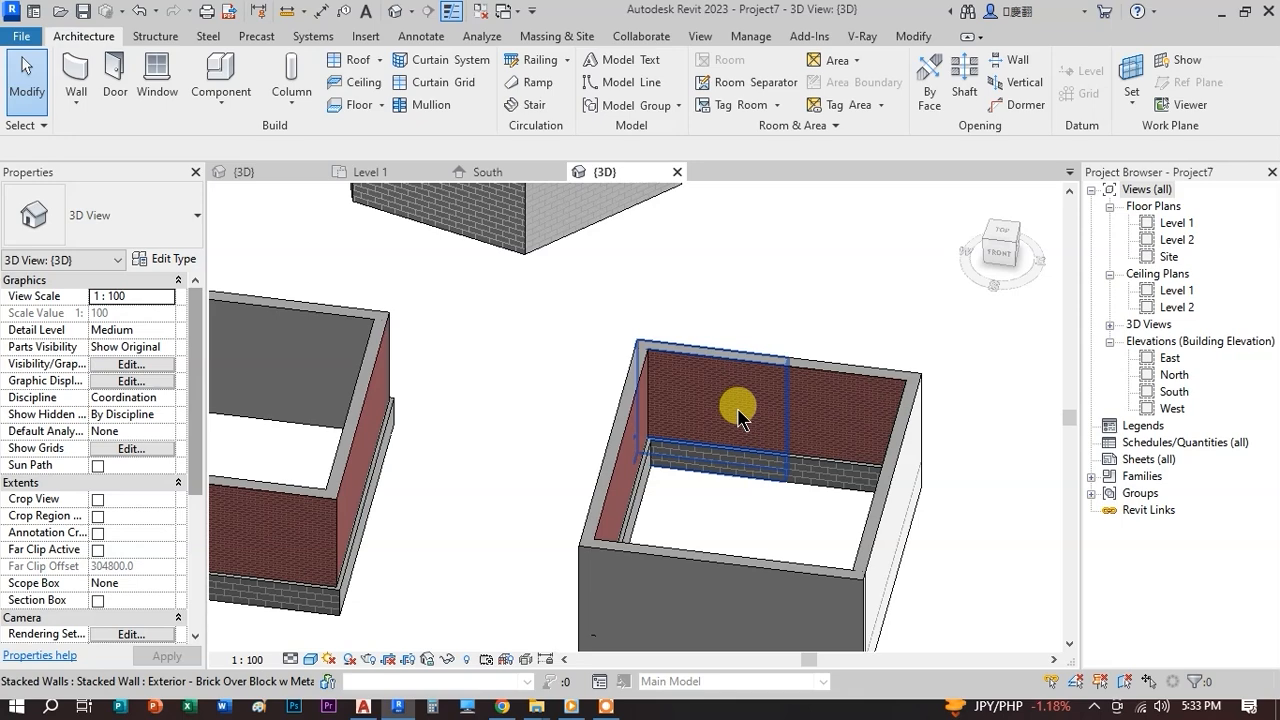
{"action": "scroll", "coordinate": [730, 430], "scroll_direction": "down", "scroll_amount": 3}
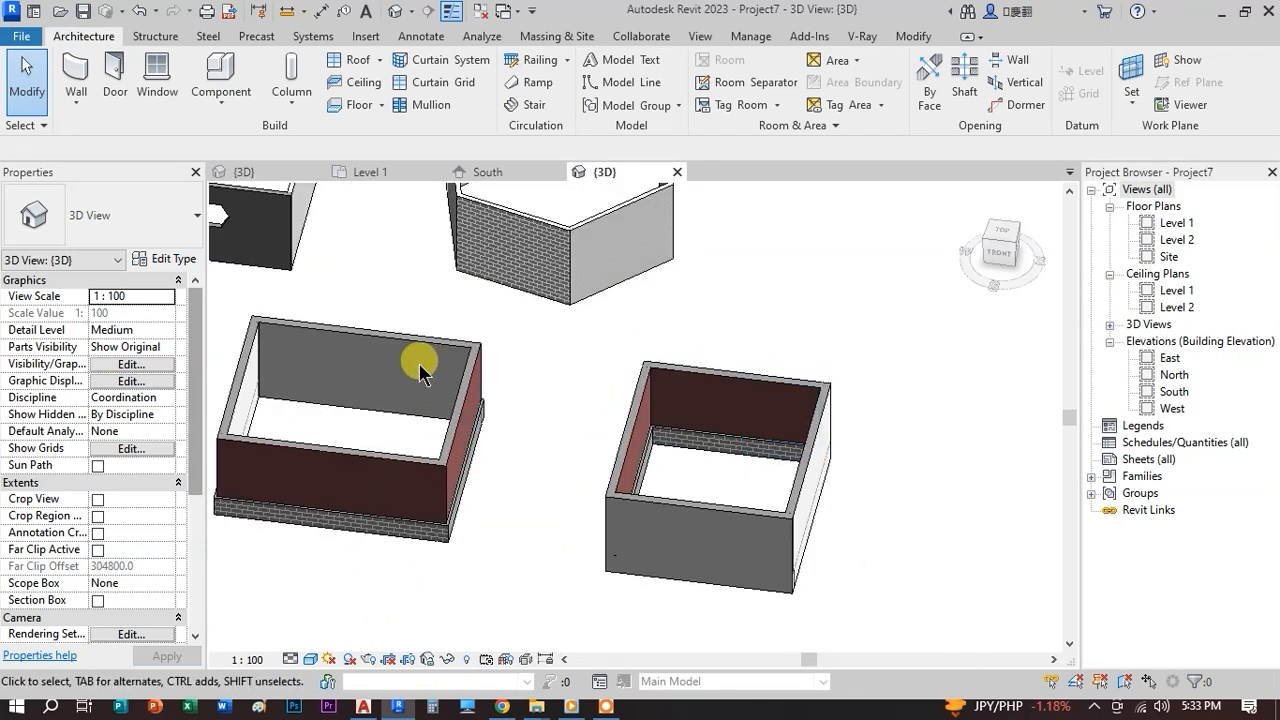
{"action": "middle_click_drag", "start_coordinate": [329, 449], "coordinate": [655, 392]}
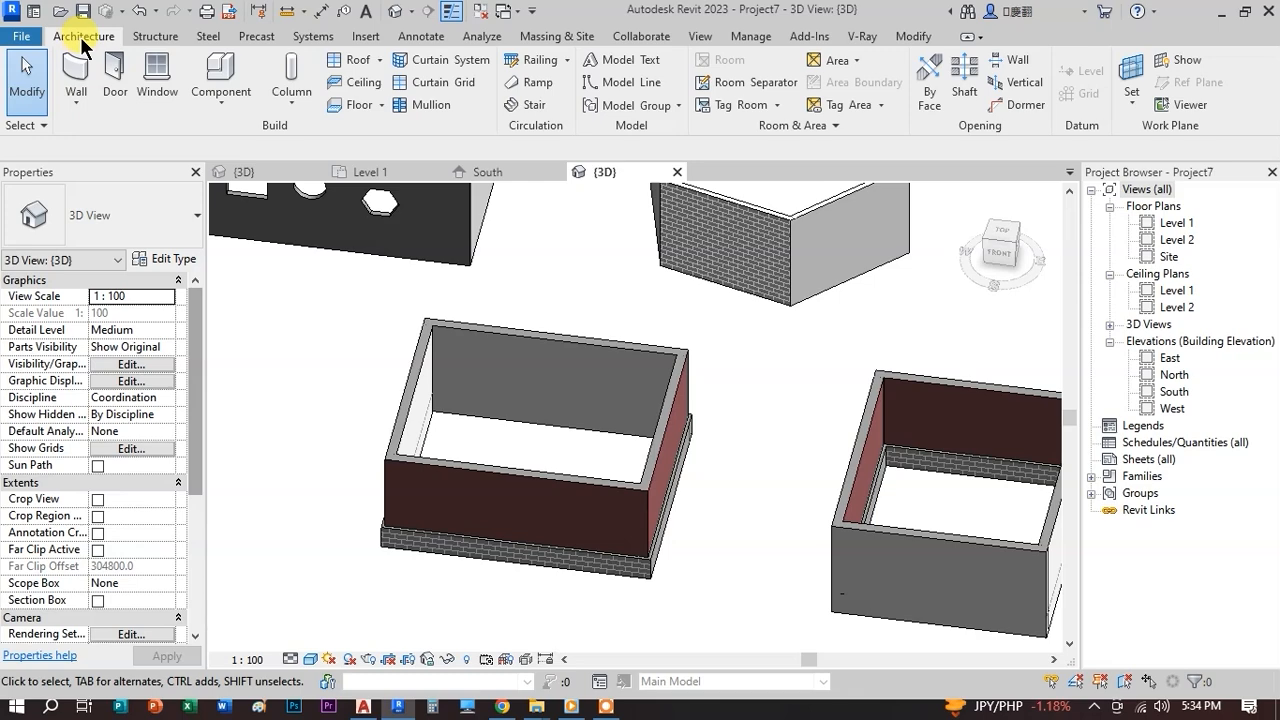
{"action": "left_click", "coordinate": [84, 90]}
{"action": "left_click", "coordinate": [188, 222]}
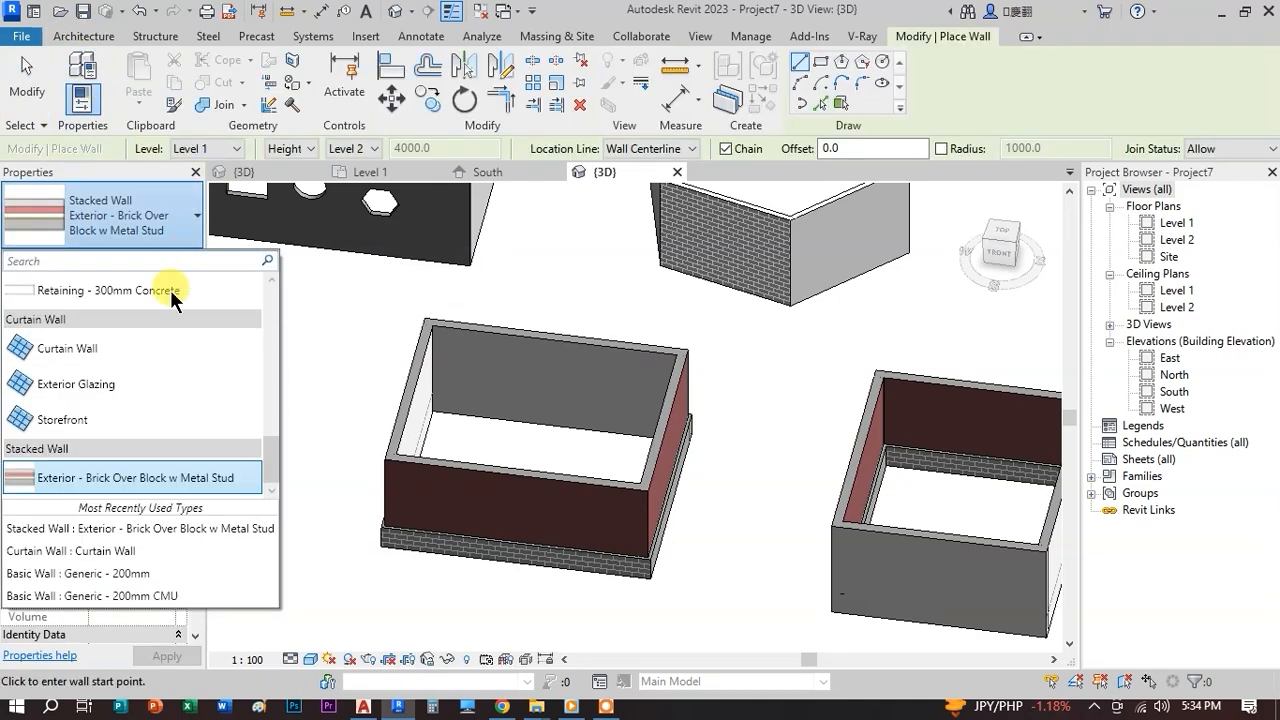
{"action": "scroll", "coordinate": [160, 418], "scroll_direction": "up", "scroll_amount": 3}
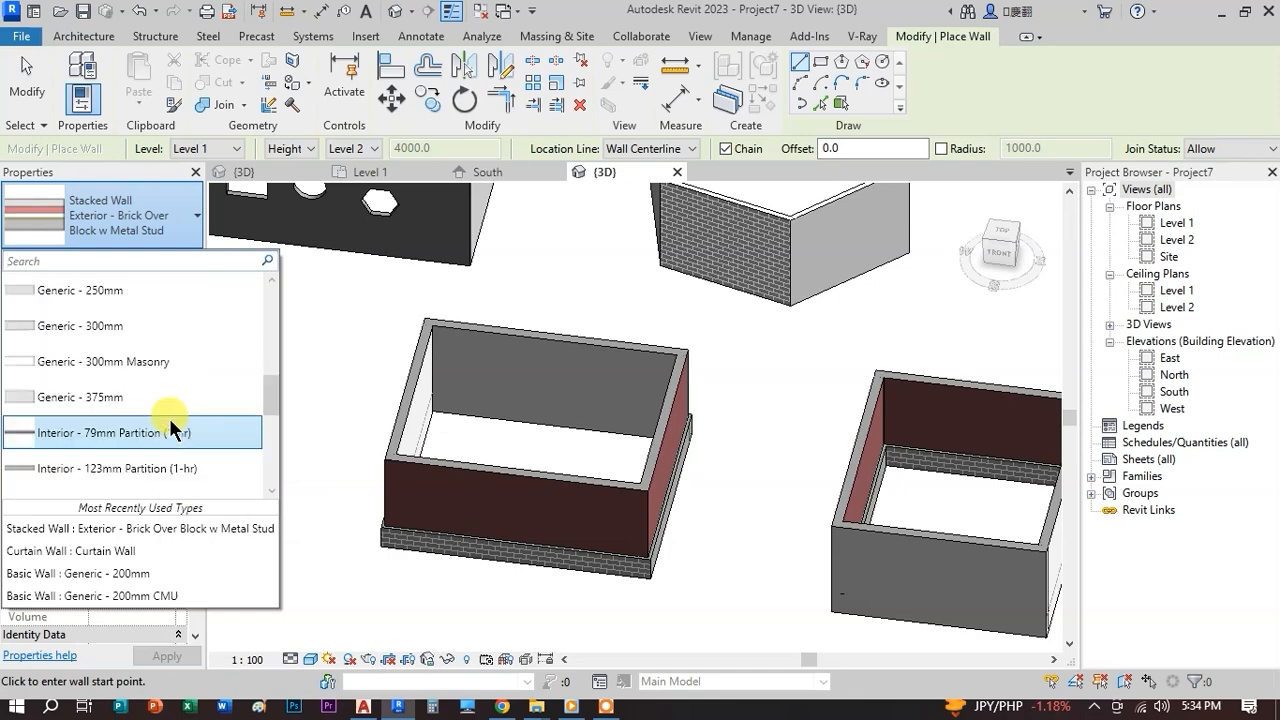
{"action": "scroll", "coordinate": [169, 418], "scroll_direction": "down", "scroll_amount": 3}
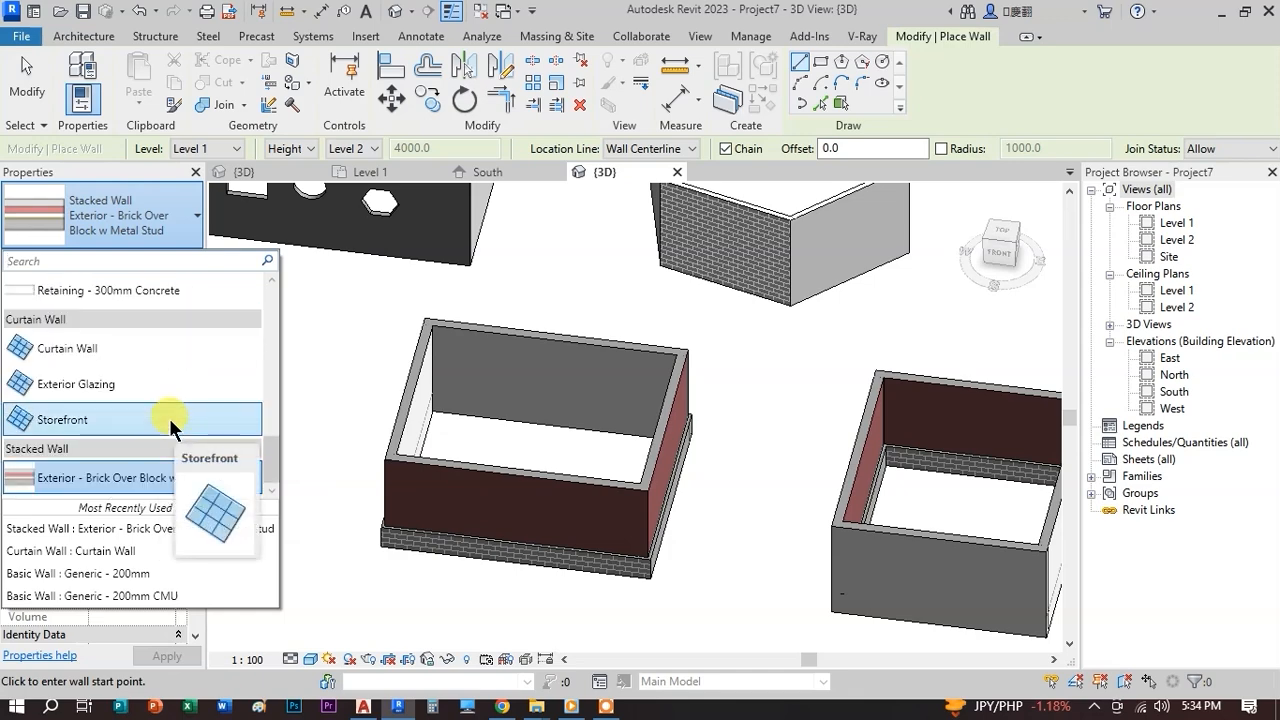
- Place a horizontal Cornice wall sweep along the brick part of the first stacked-wall rectangle's east wall
{"action": "left_click", "coordinate": [83, 36]}
{"action": "left_click", "coordinate": [77, 107]}
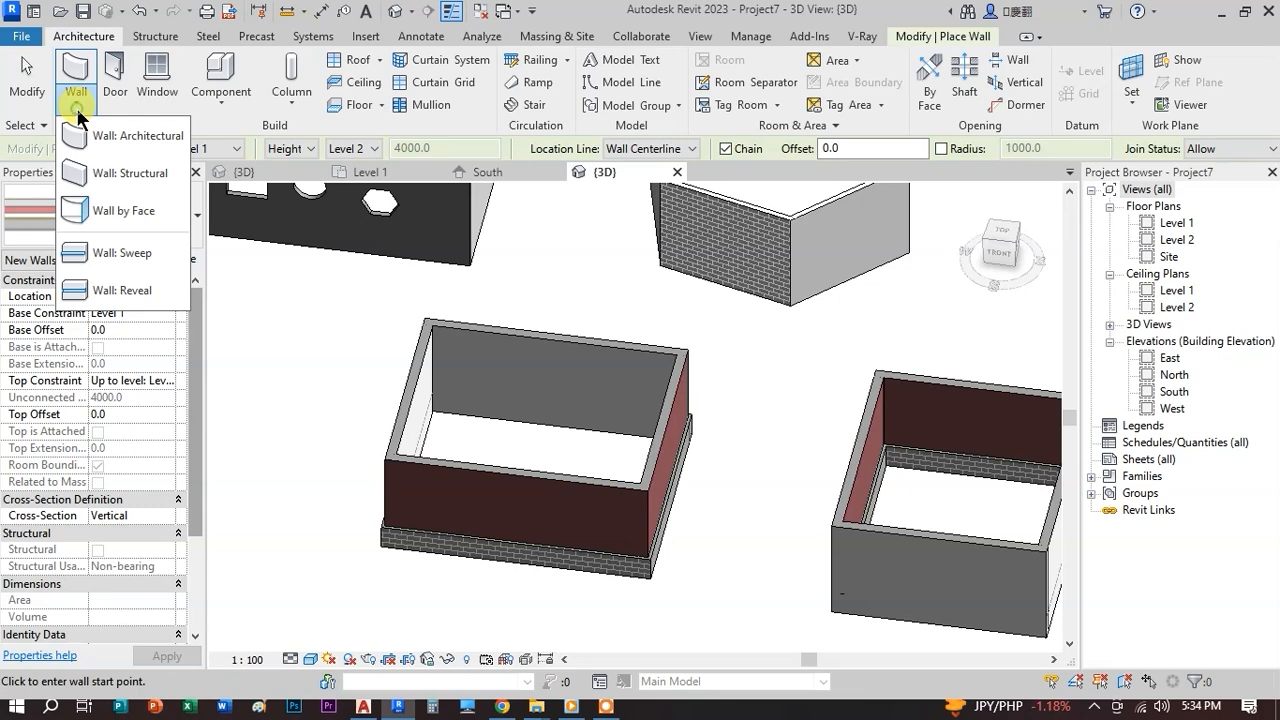
{"action": "left_click", "coordinate": [114, 256]}
{"action": "scroll", "coordinate": [632, 495], "scroll_direction": "up", "scroll_amount": 2}
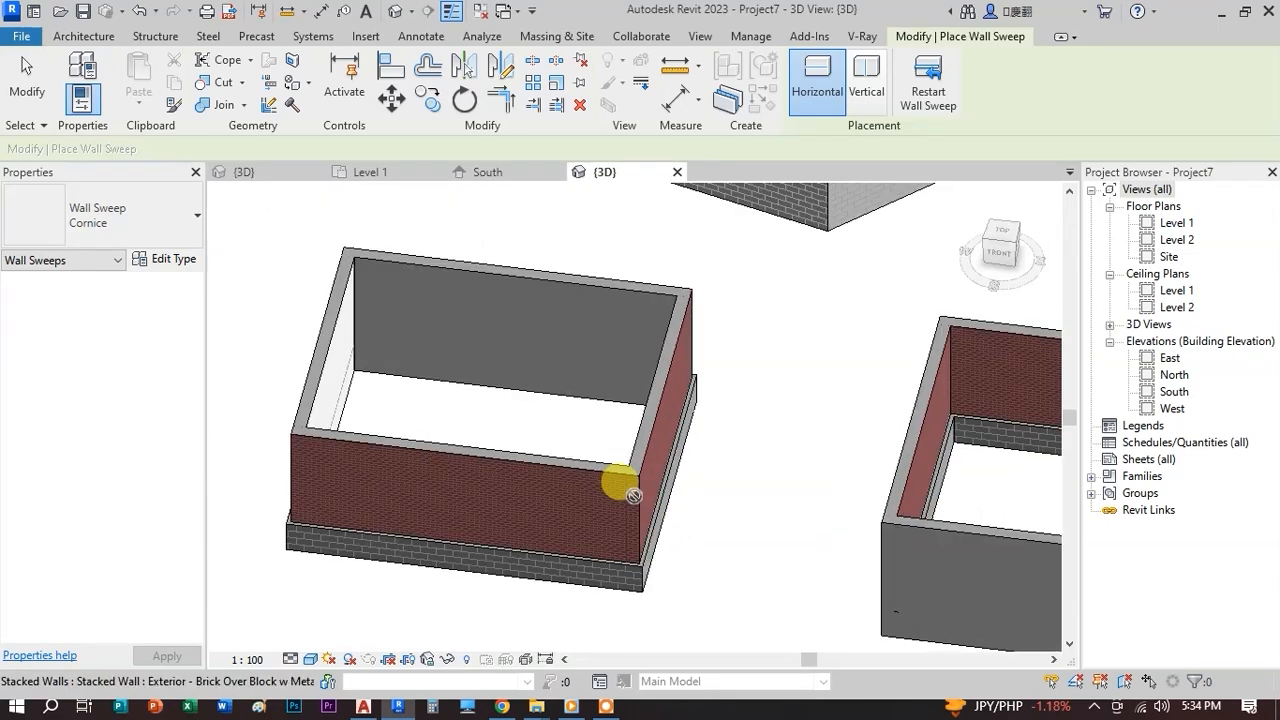
{"action": "scroll", "coordinate": [638, 490], "scroll_direction": "up", "scroll_amount": 1}
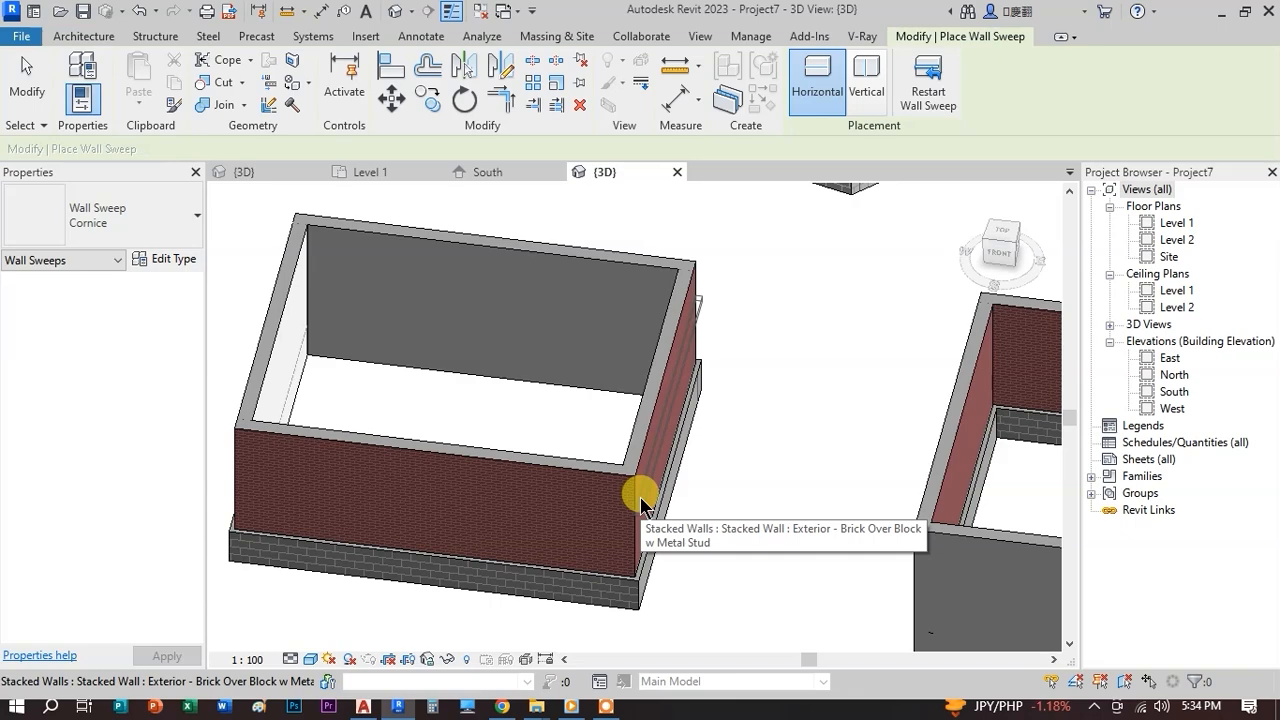
{"action": "left_click", "coordinate": [636, 493]}
{"action": "scroll", "coordinate": [660, 505], "scroll_direction": "up", "scroll_amount": 1}
{"action": "scroll", "coordinate": [667, 518], "scroll_direction": "down", "scroll_amount": 4}
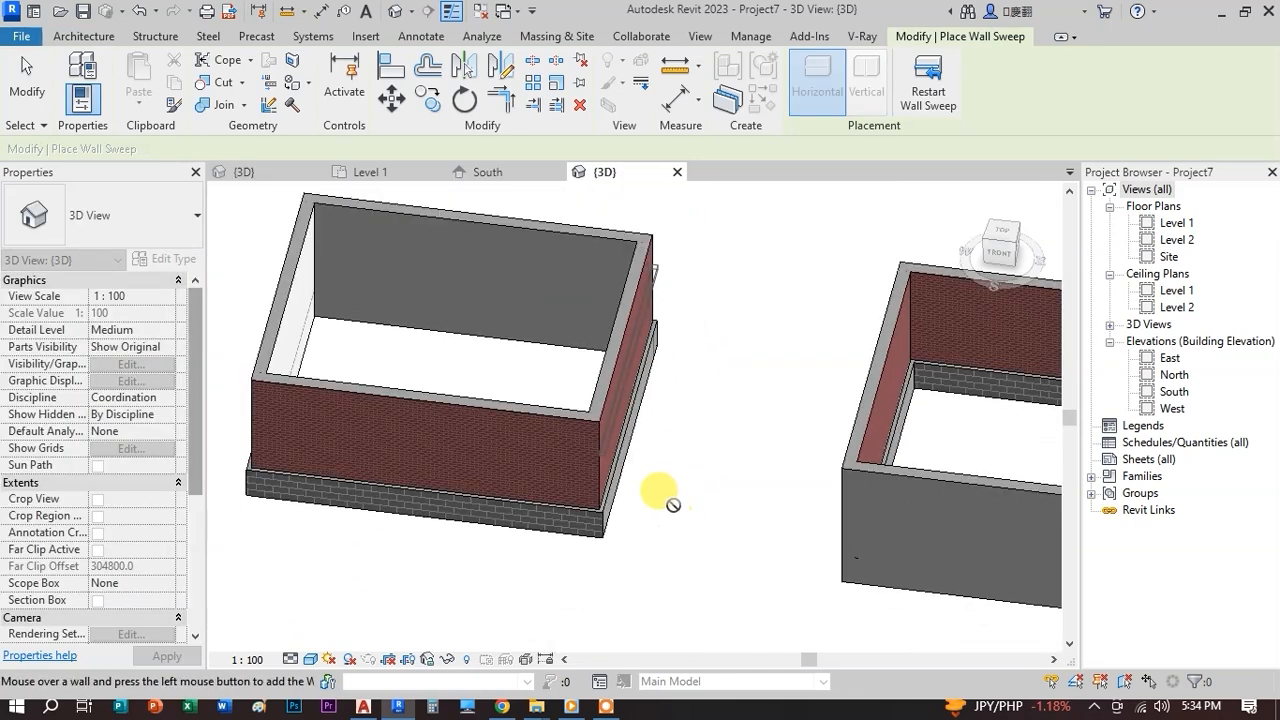
{"action": "scroll", "coordinate": [634, 394], "scroll_direction": "up", "scroll_amount": 4}
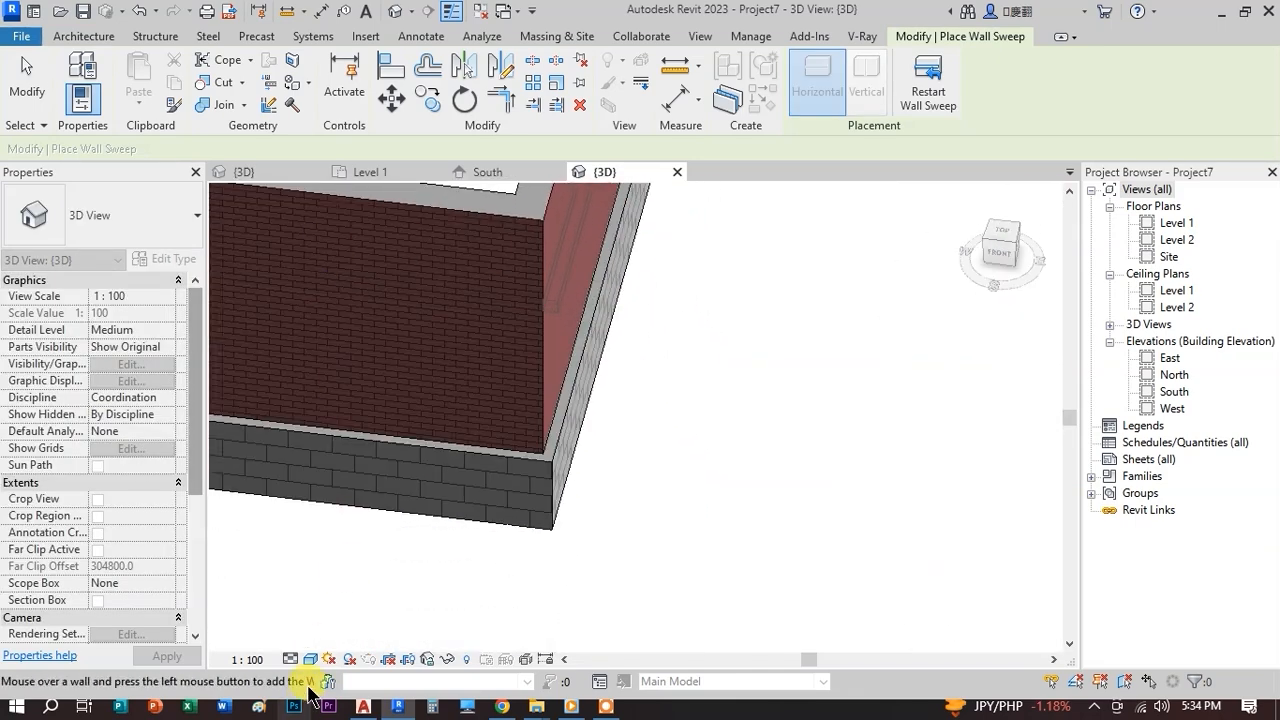
- Set the 3D view's visual style to Hidden Line and frame the rectangle's corner with the sweep
{"action": "left_click", "coordinate": [310, 659]}
{"action": "left_click", "coordinate": [363, 585]}
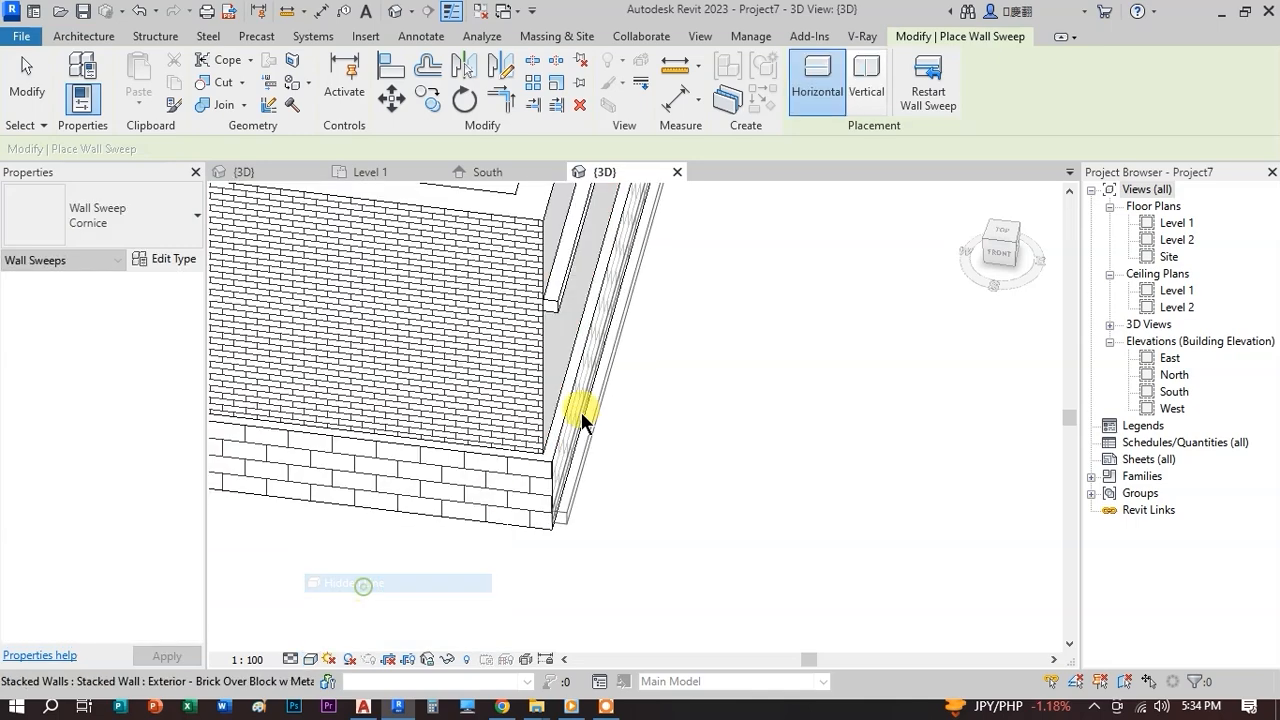
{"action": "middle_click_drag", "start_coordinate": [618, 263], "coordinate": [591, 514]}
{"action": "scroll", "coordinate": [622, 405], "scroll_direction": "up", "scroll_amount": 1}
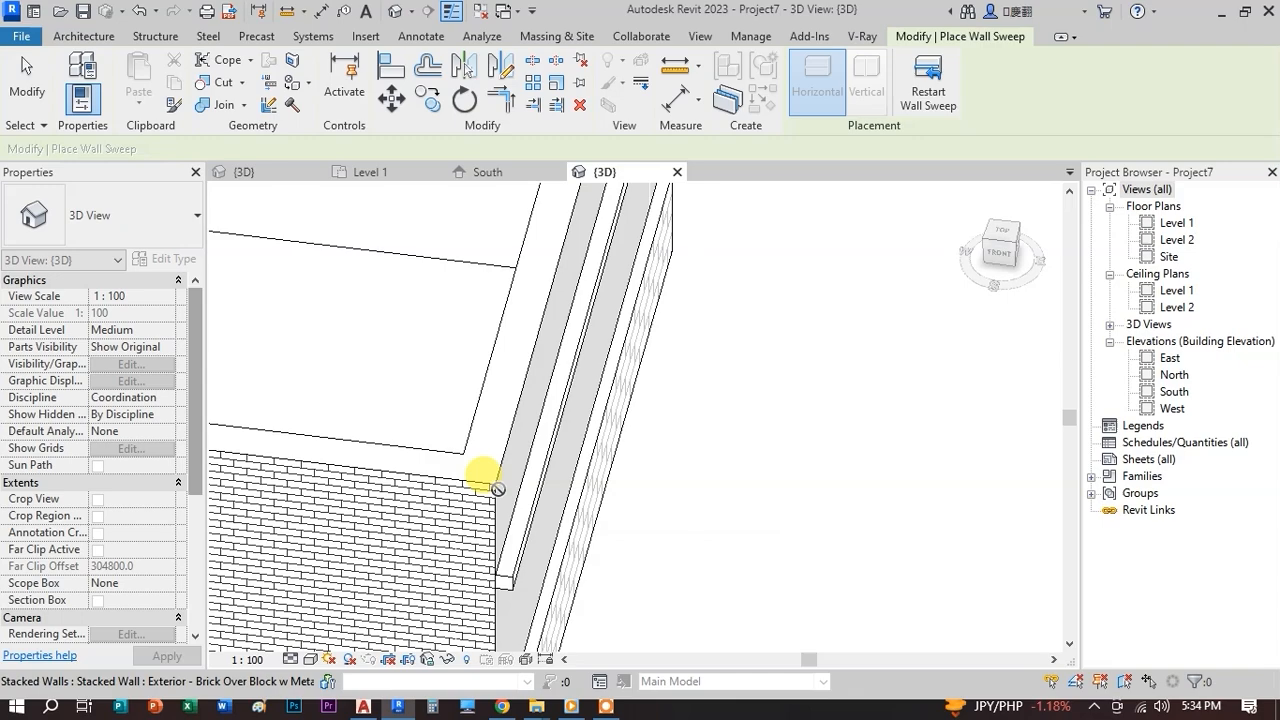
- Add a Cornice sweep near the top of the east wall, continue it around the corner onto the north wall, and finish that sweep
{"action": "scroll", "coordinate": [723, 437], "scroll_direction": "down", "scroll_amount": 5}
{"action": "middle_click_drag", "start_coordinate": [731, 437], "coordinate": [557, 423], "text": "shift"}
{"action": "scroll", "coordinate": [760, 425], "scroll_direction": "up", "scroll_amount": 5}
{"action": "scroll", "coordinate": [663, 397], "scroll_direction": "up", "scroll_amount": 2}
{"action": "middle_click_drag", "start_coordinate": [735, 422], "coordinate": [537, 453], "text": "shift"}
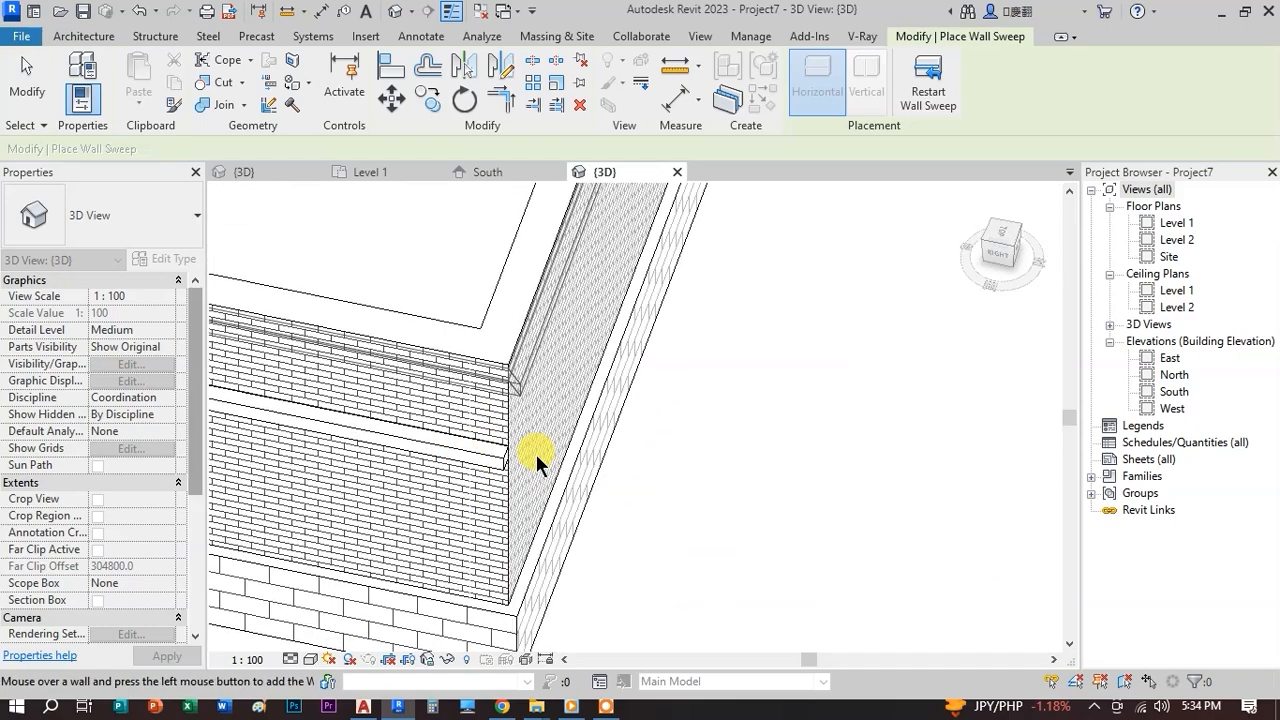
{"action": "scroll", "coordinate": [580, 395], "scroll_direction": "down", "scroll_amount": 6}
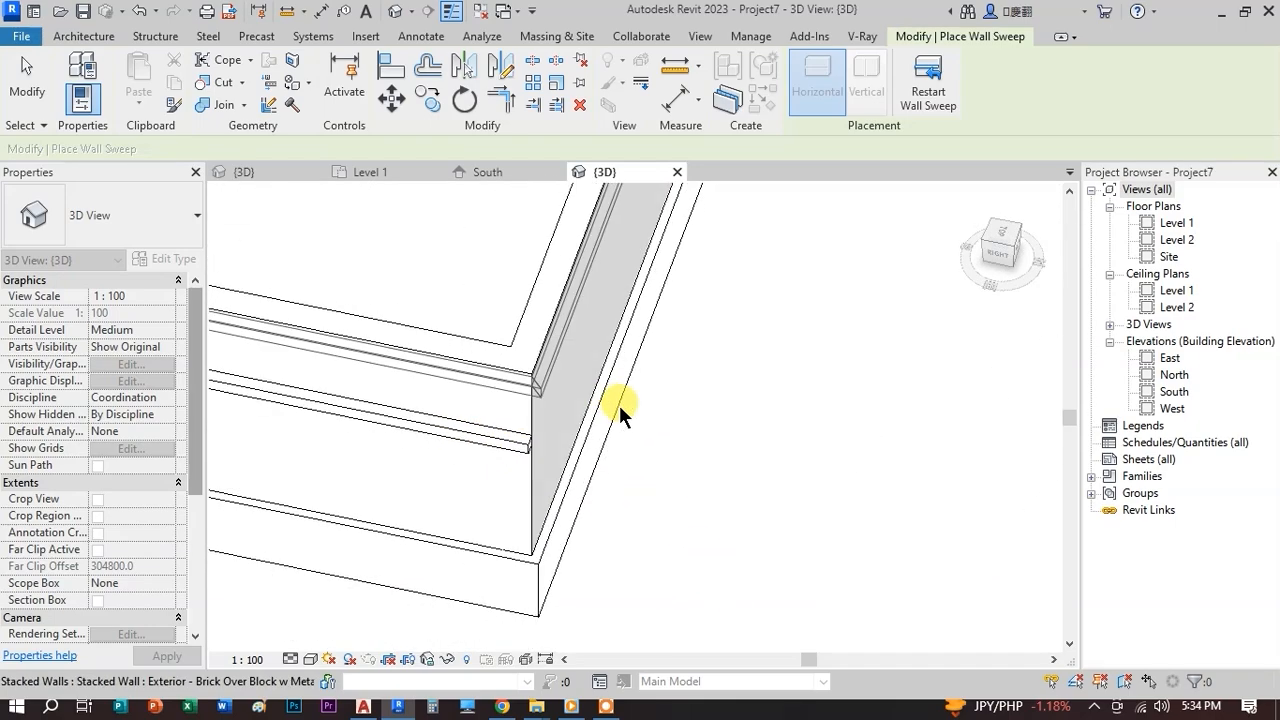
{"action": "scroll", "coordinate": [765, 498], "scroll_direction": "up", "scroll_amount": 5}
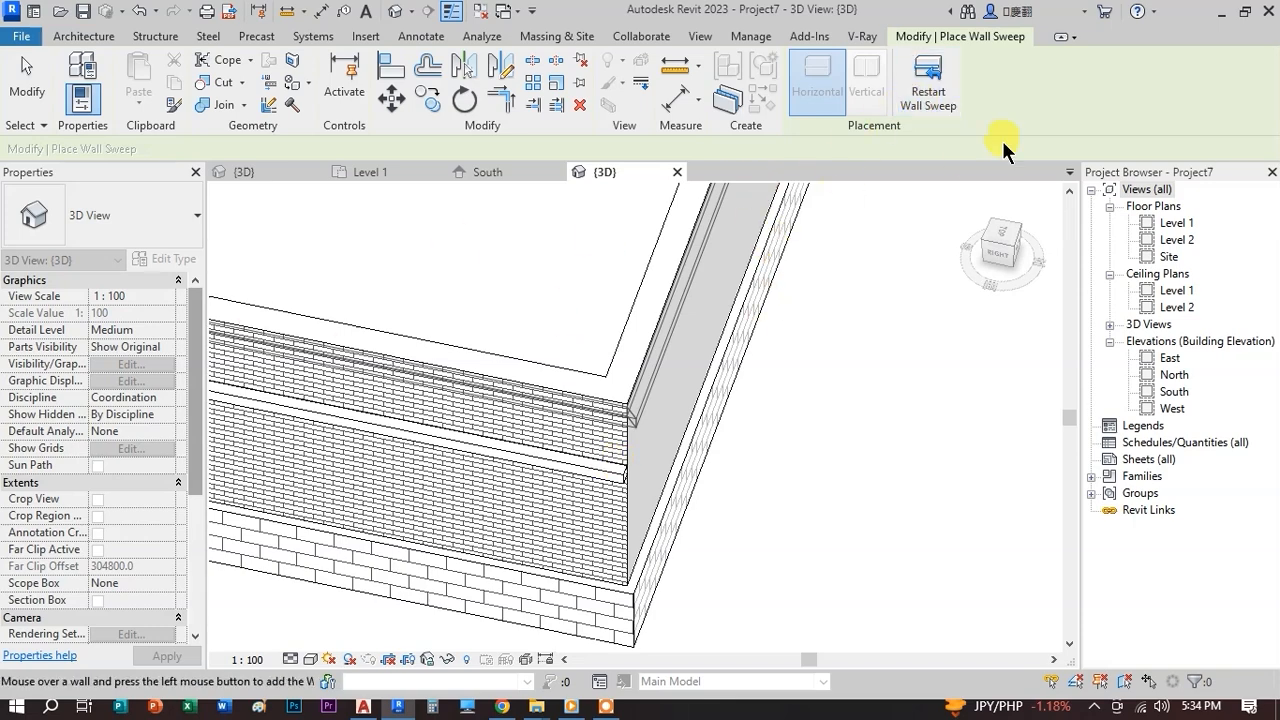
{"action": "left_click", "coordinate": [925, 92]}
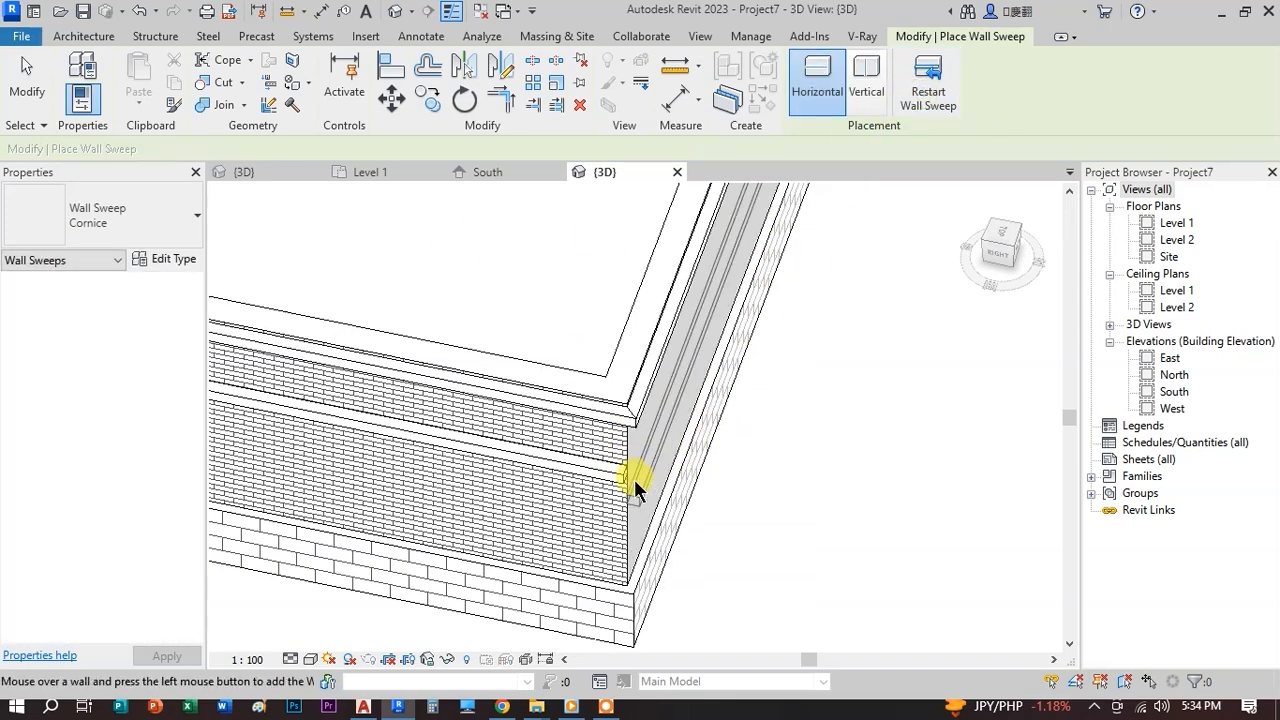
- Place a horizontal wall reveal near the top of the brick part on the first stacked-wall rectangle's south wall
{"action": "scroll", "coordinate": [660, 450], "scroll_direction": "down", "scroll_amount": 5}
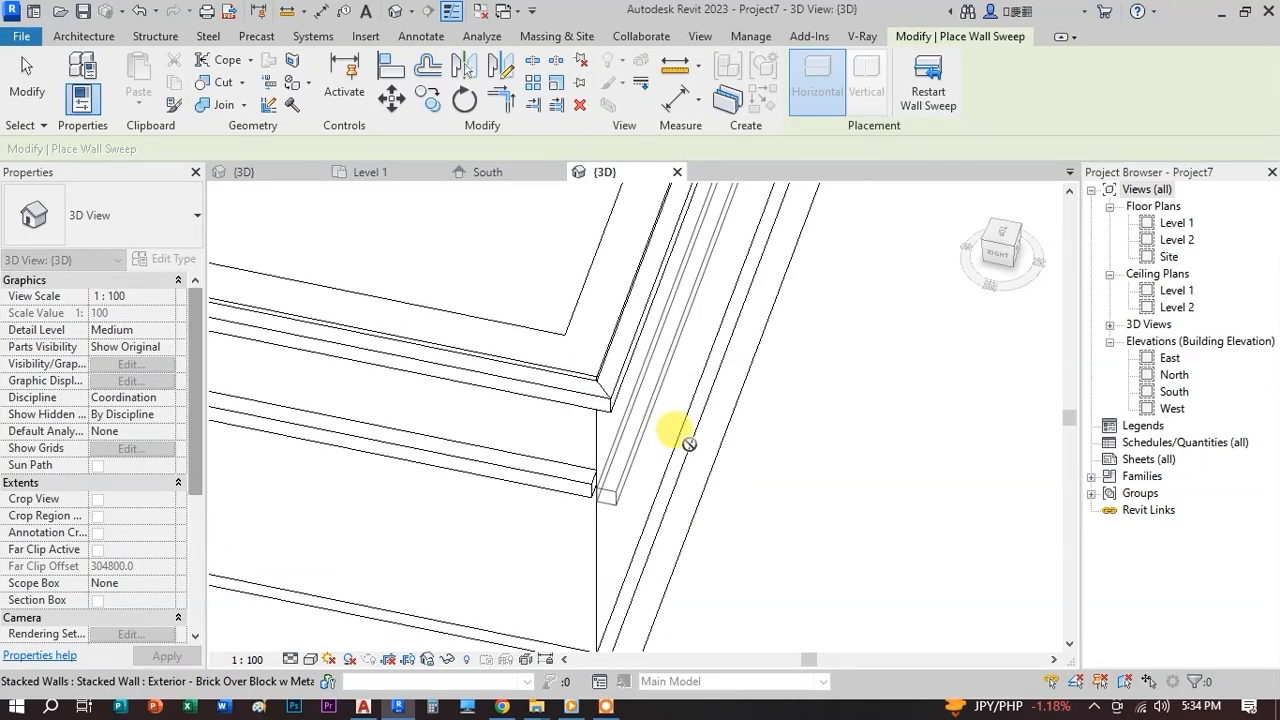
{"action": "middle_click_drag", "start_coordinate": [709, 562], "coordinate": [965, 563], "text": "shift"}
{"action": "middle_click_drag", "start_coordinate": [765, 563], "coordinate": [354, 534]}
{"action": "middle_click_drag", "start_coordinate": [920, 385], "coordinate": [720, 301]}
{"action": "scroll", "coordinate": [664, 306], "scroll_direction": "up", "scroll_amount": 3}
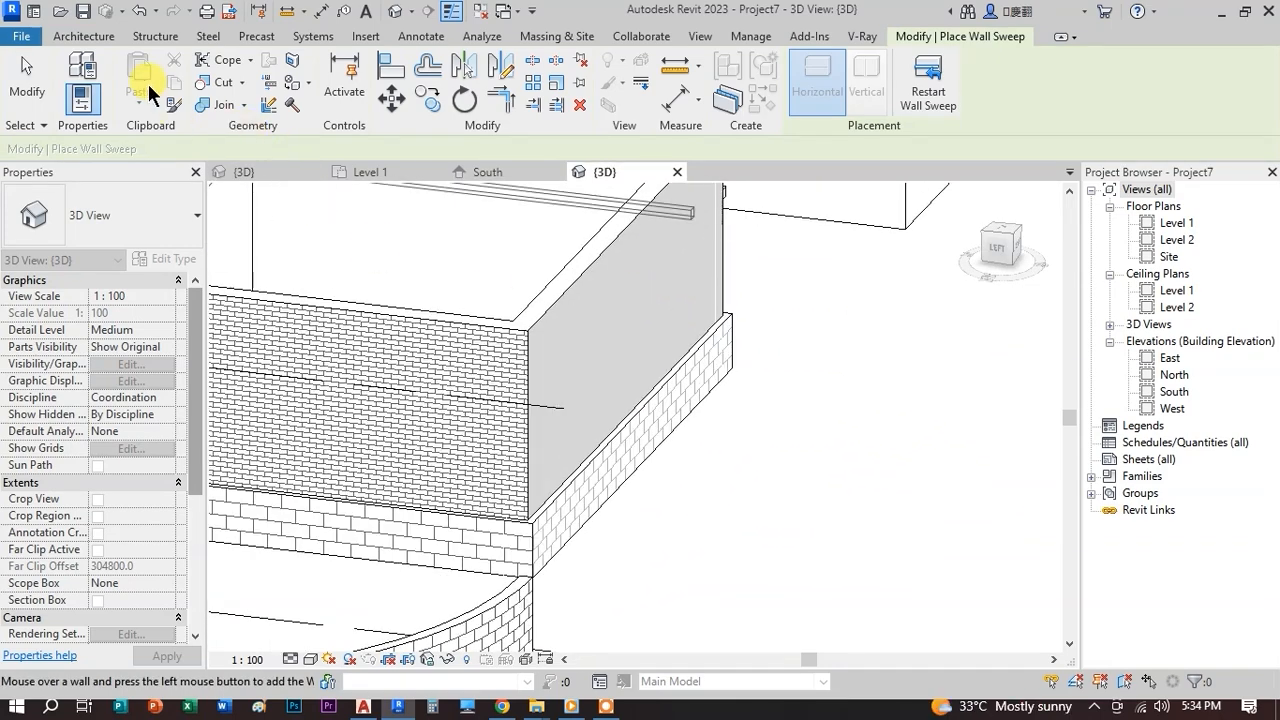
{"action": "left_click", "coordinate": [94, 37]}
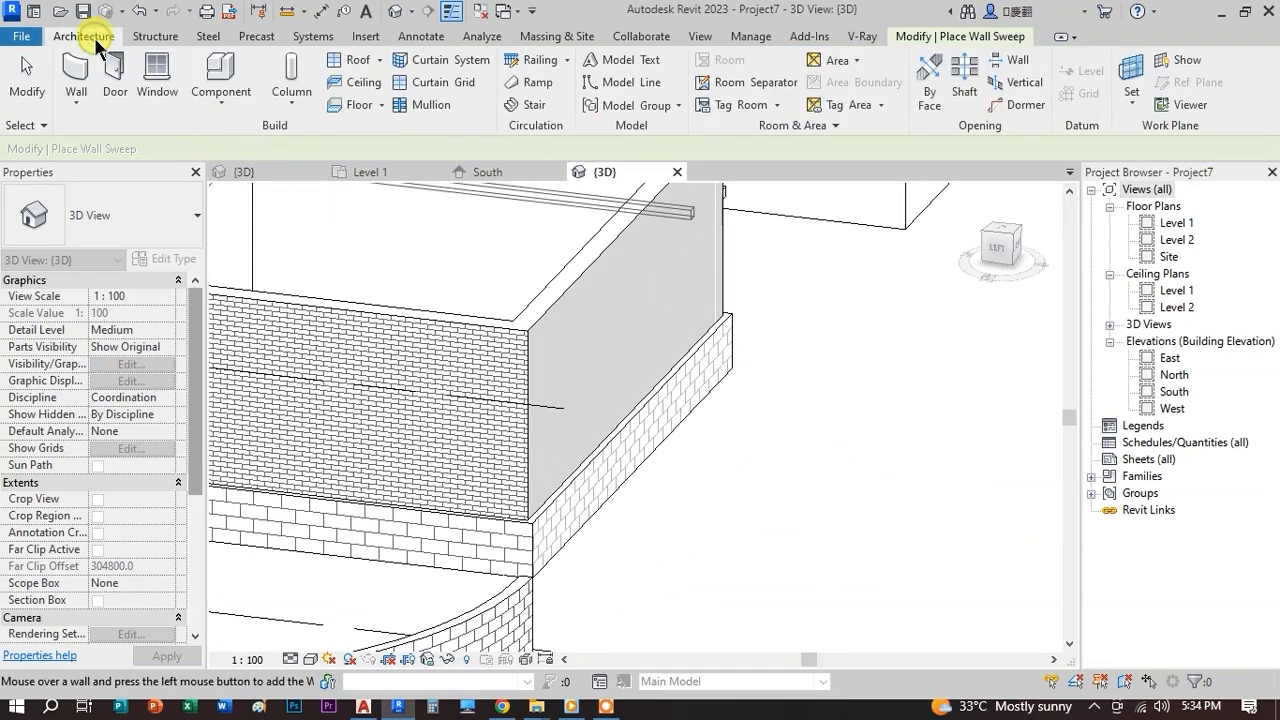
{"action": "left_click", "coordinate": [77, 100]}
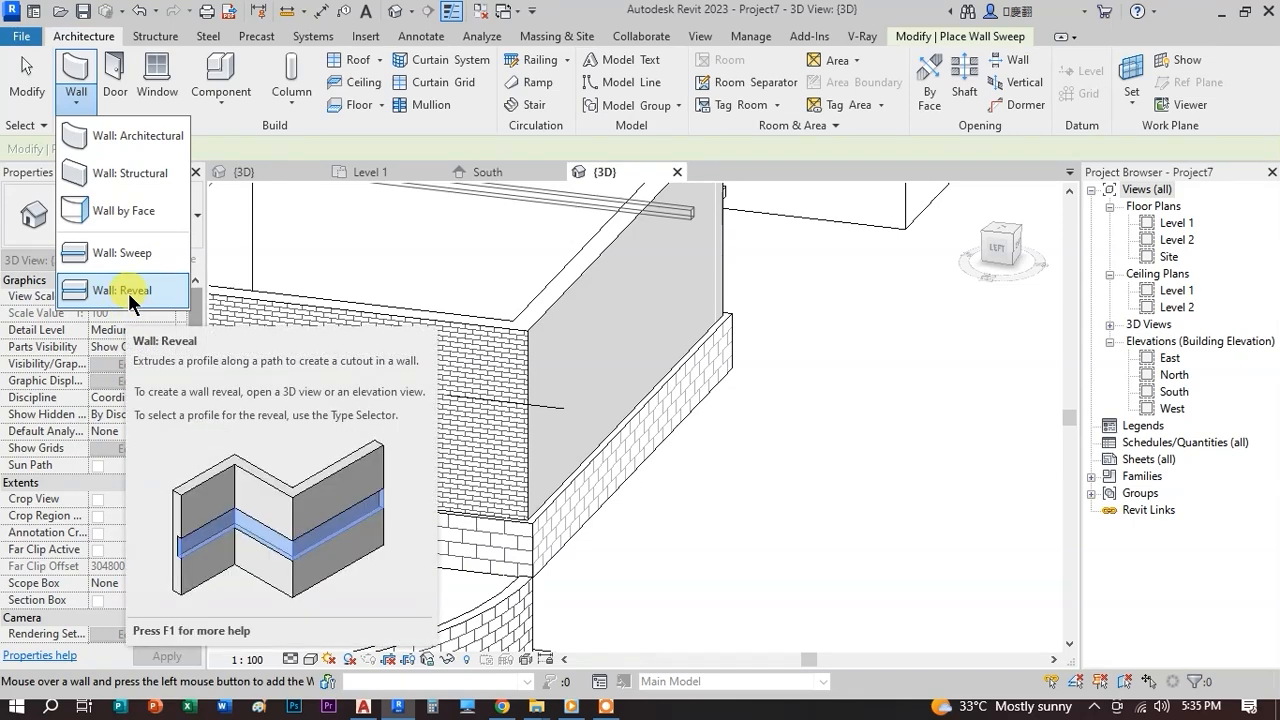
{"action": "left_click", "coordinate": [130, 292]}
{"action": "scroll", "coordinate": [508, 337], "scroll_direction": "up", "scroll_amount": 3}
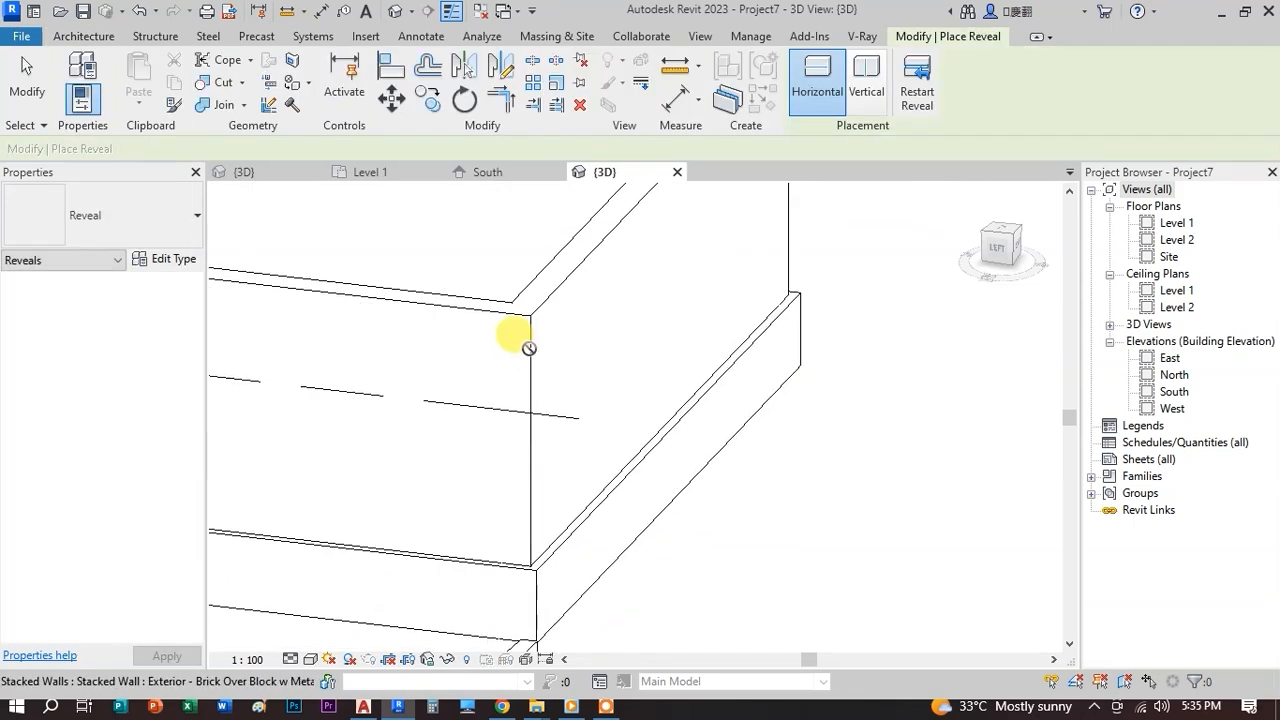
{"action": "scroll", "coordinate": [531, 346], "scroll_direction": "down", "scroll_amount": 2}
{"action": "scroll", "coordinate": [510, 360], "scroll_direction": "up", "scroll_amount": 3}
{"action": "scroll", "coordinate": [657, 451], "scroll_direction": "down", "scroll_amount": 3}
{"action": "scroll", "coordinate": [543, 337], "scroll_direction": "up", "scroll_amount": 3}
{"action": "scroll", "coordinate": [528, 424], "scroll_direction": "down", "scroll_amount": 2}
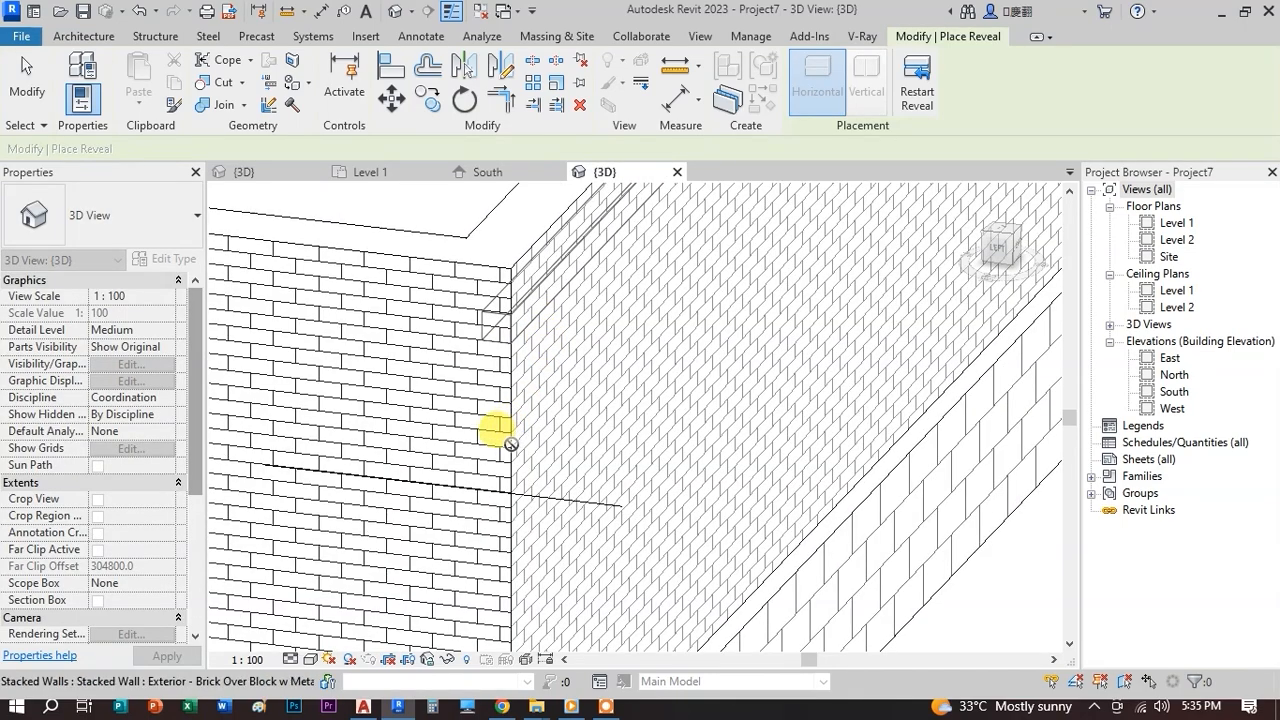
{"action": "scroll", "coordinate": [563, 563], "scroll_direction": "down", "scroll_amount": 3}
{"action": "scroll", "coordinate": [520, 565], "scroll_direction": "up", "scroll_amount": 2}
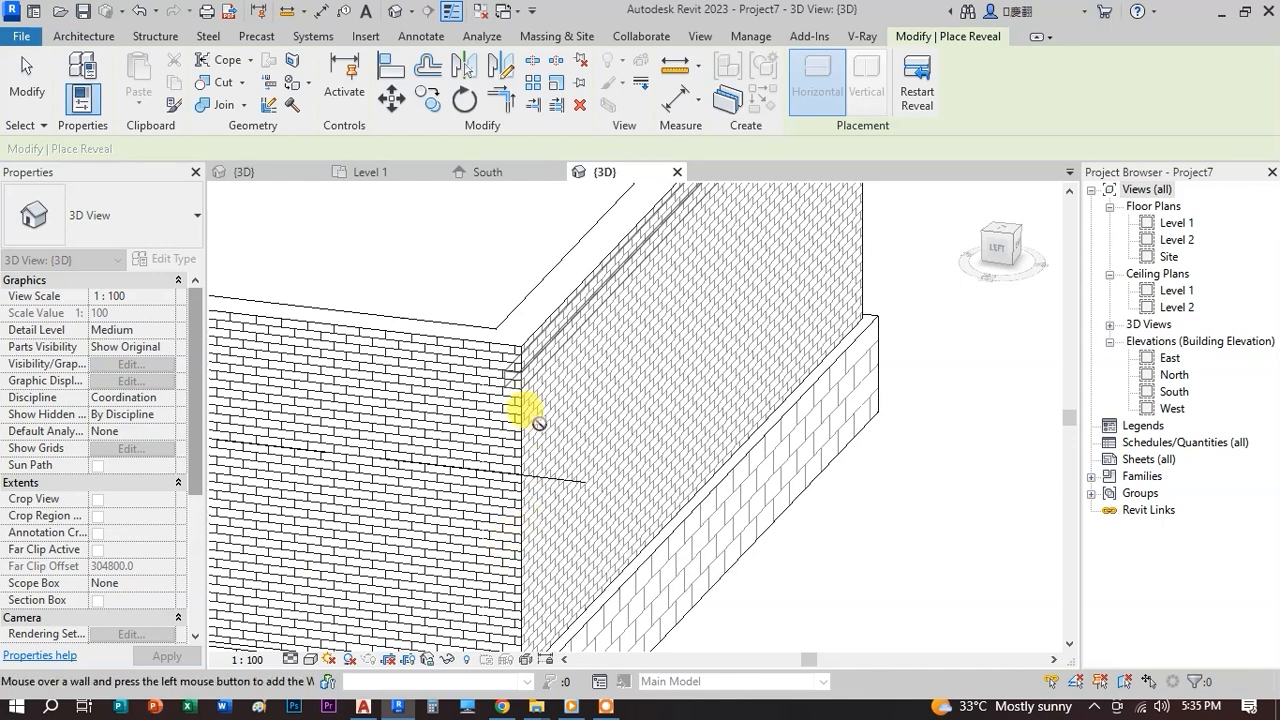
- Add horizontal reveals near the top of the second stacked-wall rectangle's south and east walls, and end reveal placement
{"action": "scroll", "coordinate": [522, 408], "scroll_direction": "down", "scroll_amount": 5}
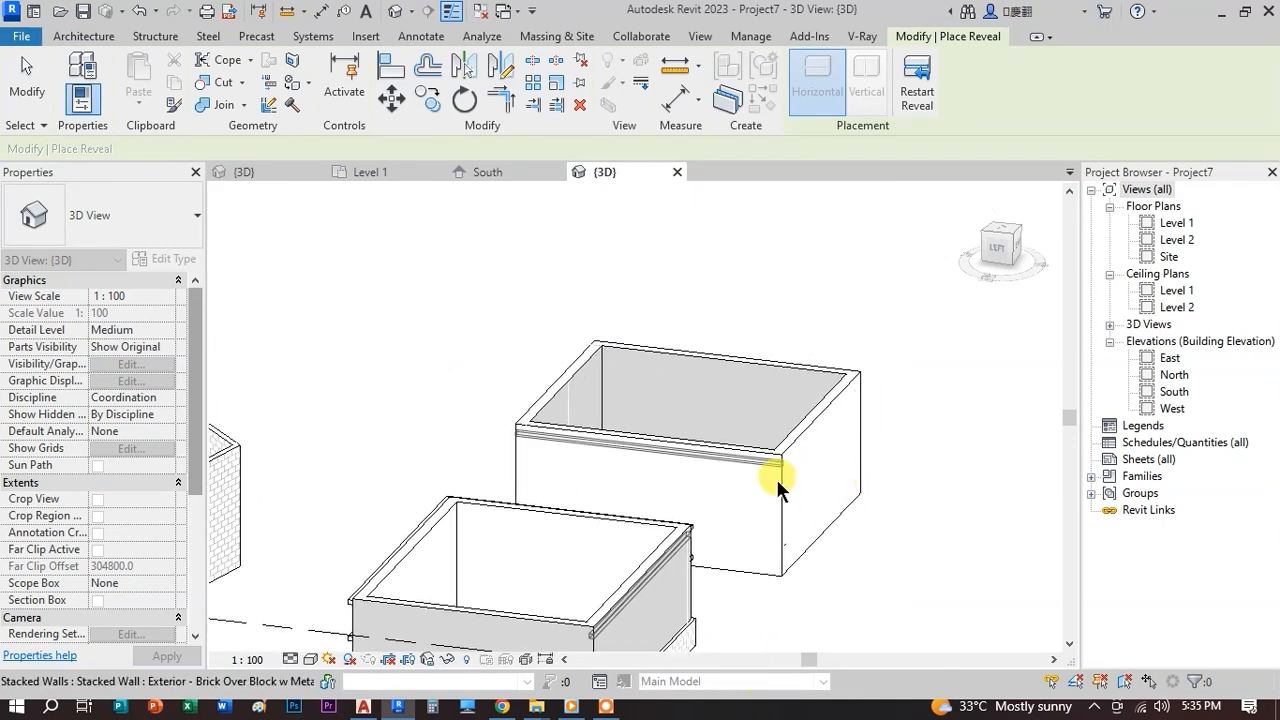
{"action": "scroll", "coordinate": [777, 476], "scroll_direction": "up", "scroll_amount": 2}
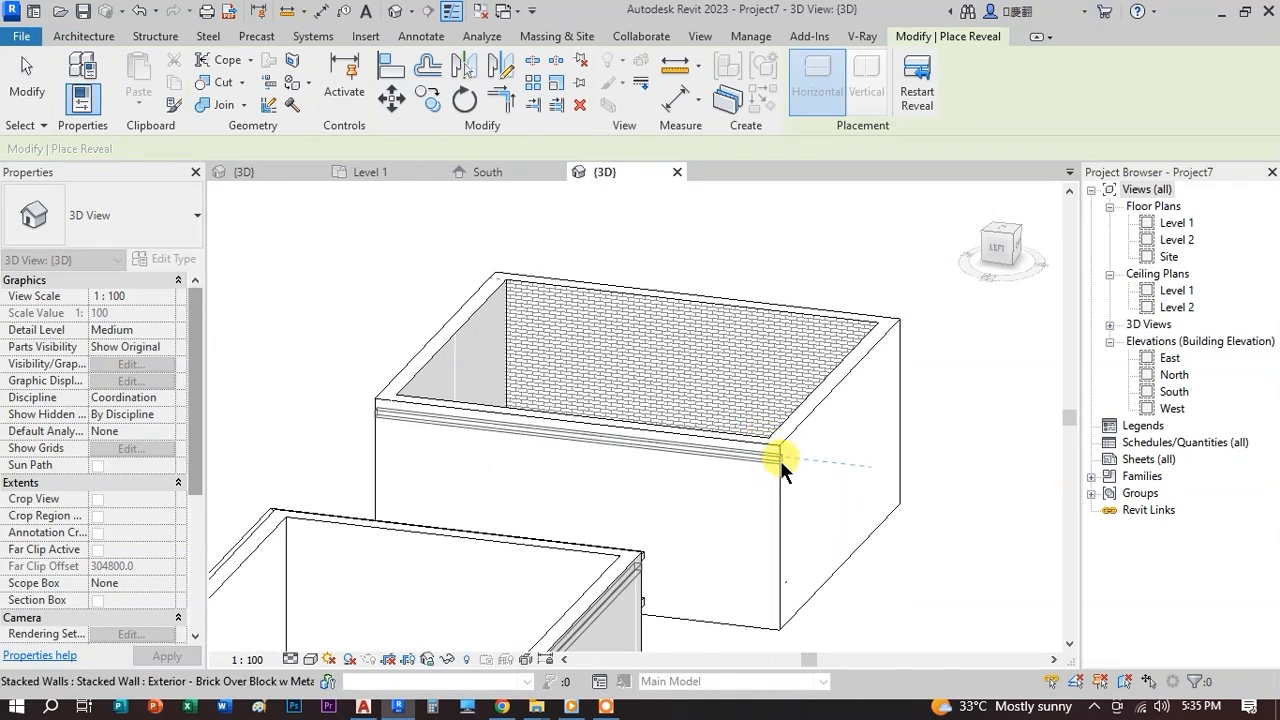
{"action": "scroll", "coordinate": [791, 448], "scroll_direction": "down", "scroll_amount": 3}
{"action": "middle_click_drag", "start_coordinate": [850, 493], "coordinate": [790, 562], "text": "shift"}
{"action": "scroll", "coordinate": [791, 562], "scroll_direction": "down", "scroll_amount": 3}
{"action": "middle_click_drag", "start_coordinate": [905, 615], "coordinate": [714, 451]}
{"action": "scroll", "coordinate": [750, 467], "scroll_direction": "up", "scroll_amount": 2}
{"action": "middle_click_drag", "start_coordinate": [786, 483], "coordinate": [734, 508], "text": "shift"}
{"action": "scroll", "coordinate": [603, 600], "scroll_direction": "up", "scroll_amount": 5}
{"action": "scroll", "coordinate": [595, 628], "scroll_direction": "up", "scroll_amount": 2}
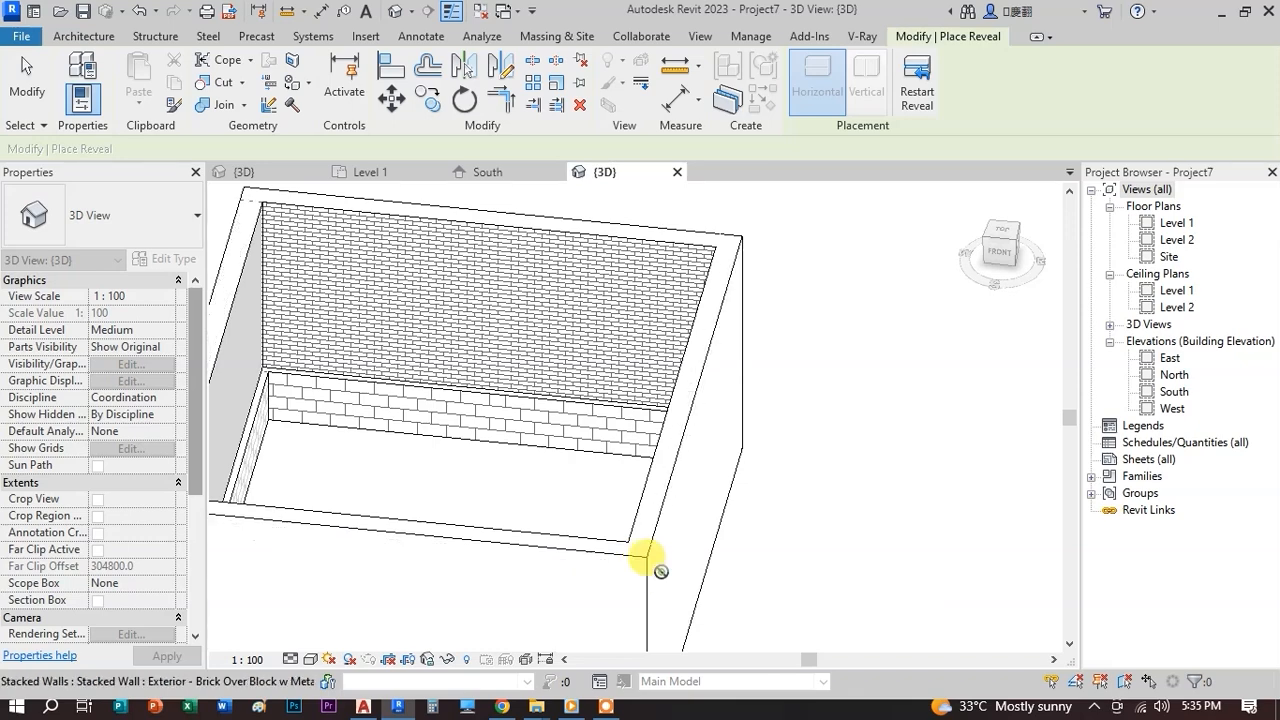
{"action": "scroll", "coordinate": [660, 568], "scroll_direction": "down", "scroll_amount": 3}
{"action": "left_click", "coordinate": [30, 80]}
- Set the 3D view's visual style to Shaded and inspect the reveal at the second rectangle's corner up close
{"action": "scroll", "coordinate": [871, 591], "scroll_direction": "up", "scroll_amount": 2}
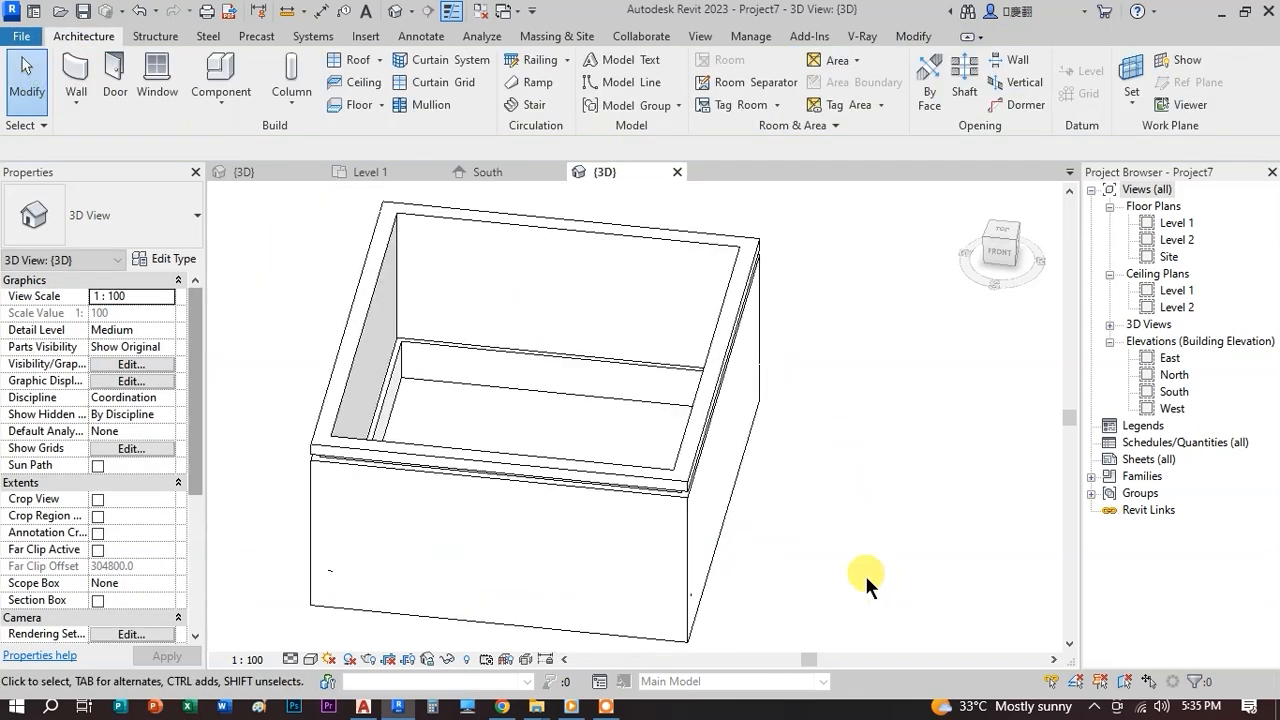
{"action": "left_click", "coordinate": [318, 661]}
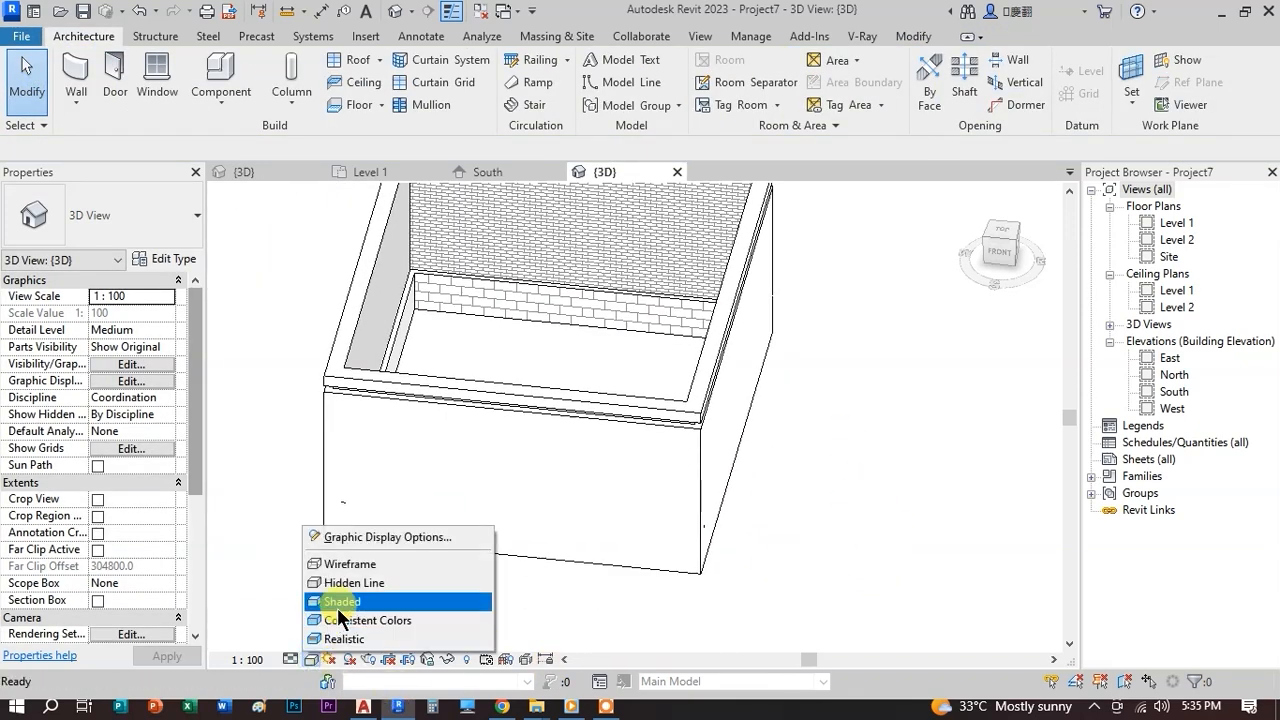
{"action": "left_click", "coordinate": [338, 607]}
{"action": "scroll", "coordinate": [770, 411], "scroll_direction": "up", "scroll_amount": 3}
{"action": "middle_click_drag", "start_coordinate": [770, 411], "coordinate": [724, 384], "text": "shift"}
{"action": "scroll", "coordinate": [723, 384], "scroll_direction": "down", "scroll_amount": 2}
{"action": "middle_click_drag", "start_coordinate": [431, 316], "coordinate": [598, 488]}
{"action": "scroll", "coordinate": [756, 344], "scroll_direction": "up", "scroll_amount": 2}
{"action": "scroll", "coordinate": [690, 440], "scroll_direction": "up", "scroll_amount": 2}
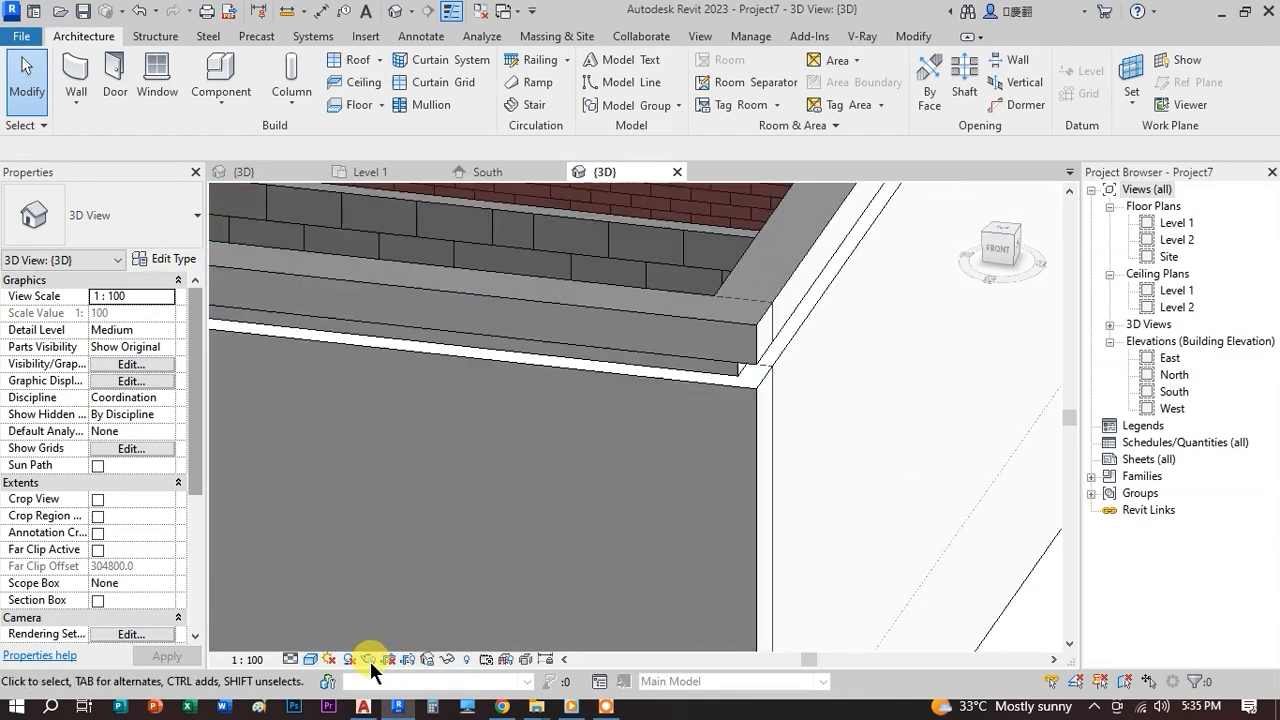
- Set the 3D view's visual style to Realistic and frame the first rectangle's corner with its sweeps and reveal
{"action": "left_click", "coordinate": [310, 659]}
{"action": "left_click", "coordinate": [340, 624]}
{"action": "scroll", "coordinate": [778, 432], "scroll_direction": "down", "scroll_amount": 1}
{"action": "mouse_move", "coordinate": [769, 423]}
{"action": "middle_mouse_down", "text": "shift"}
{"action": "mouse_move", "coordinate": [757, 384]}
{"action": "mouse_move", "coordinate": [772, 412]}
{"action": "middle_mouse_up", "text": "shift"}
{"action": "scroll", "coordinate": [770, 412], "scroll_direction": "down", "scroll_amount": 2}
{"action": "scroll", "coordinate": [594, 286], "scroll_direction": "up", "scroll_amount": 6}
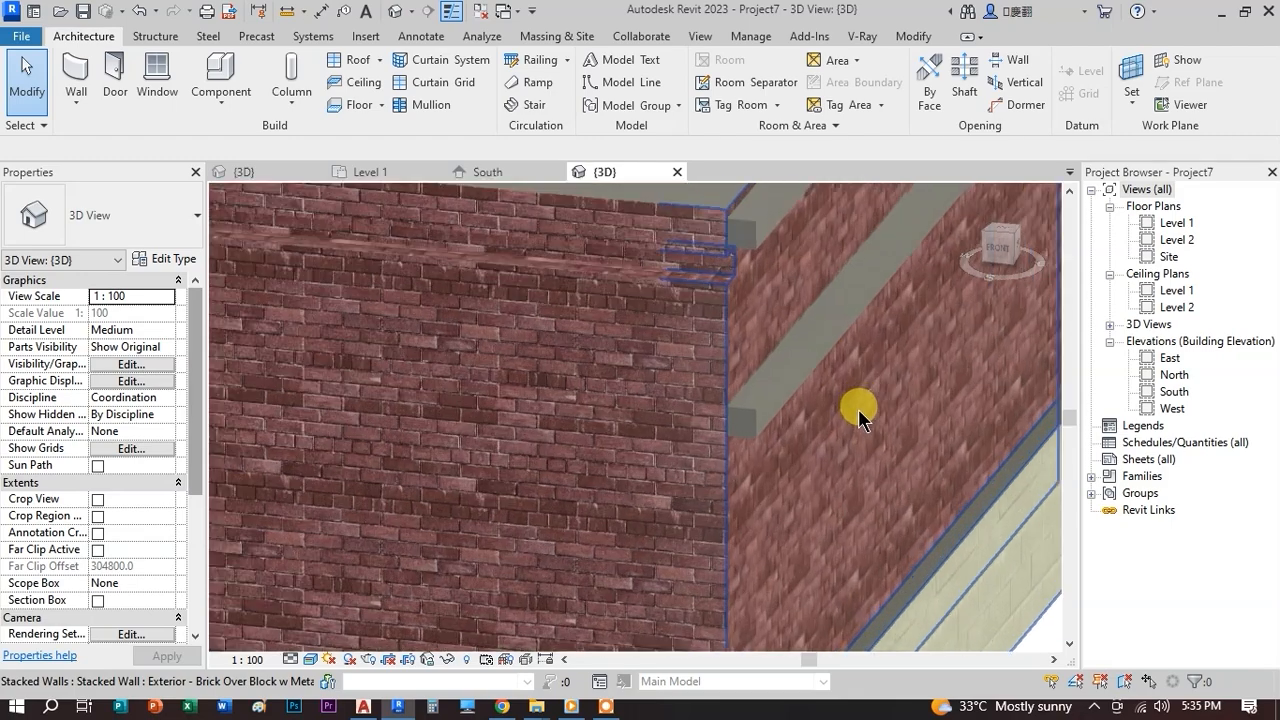
{"action": "scroll", "coordinate": [742, 390], "scroll_direction": "down", "scroll_amount": 2}
{"action": "middle_click_drag", "start_coordinate": [808, 404], "coordinate": [797, 413]}
- Place a horizontal reveal on the first rectangle's east wall, in the brick below the lower sweep, and end reveal placement
{"action": "left_click", "coordinate": [78, 103]}
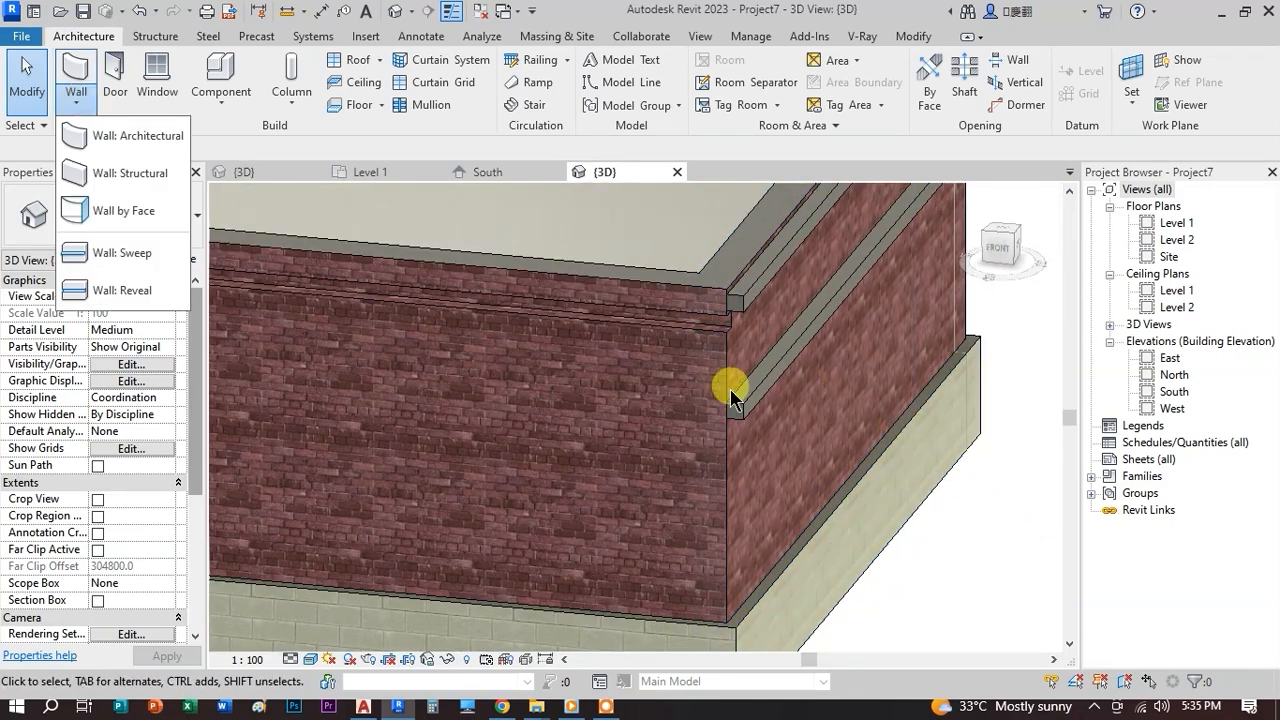
{"action": "scroll", "coordinate": [738, 368], "scroll_direction": "up", "scroll_amount": 2}
{"action": "scroll", "coordinate": [430, 392], "scroll_direction": "down", "scroll_amount": 2}
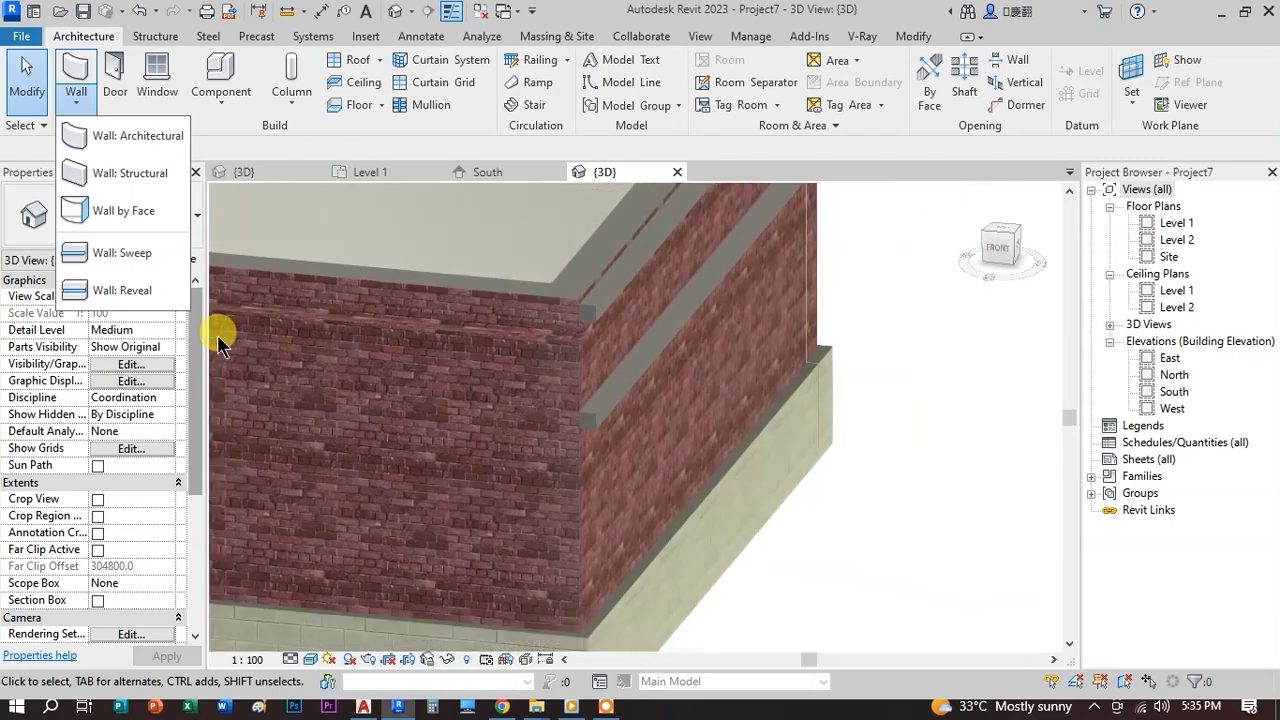
{"action": "scroll", "coordinate": [640, 454], "scroll_direction": "down", "scroll_amount": 5}
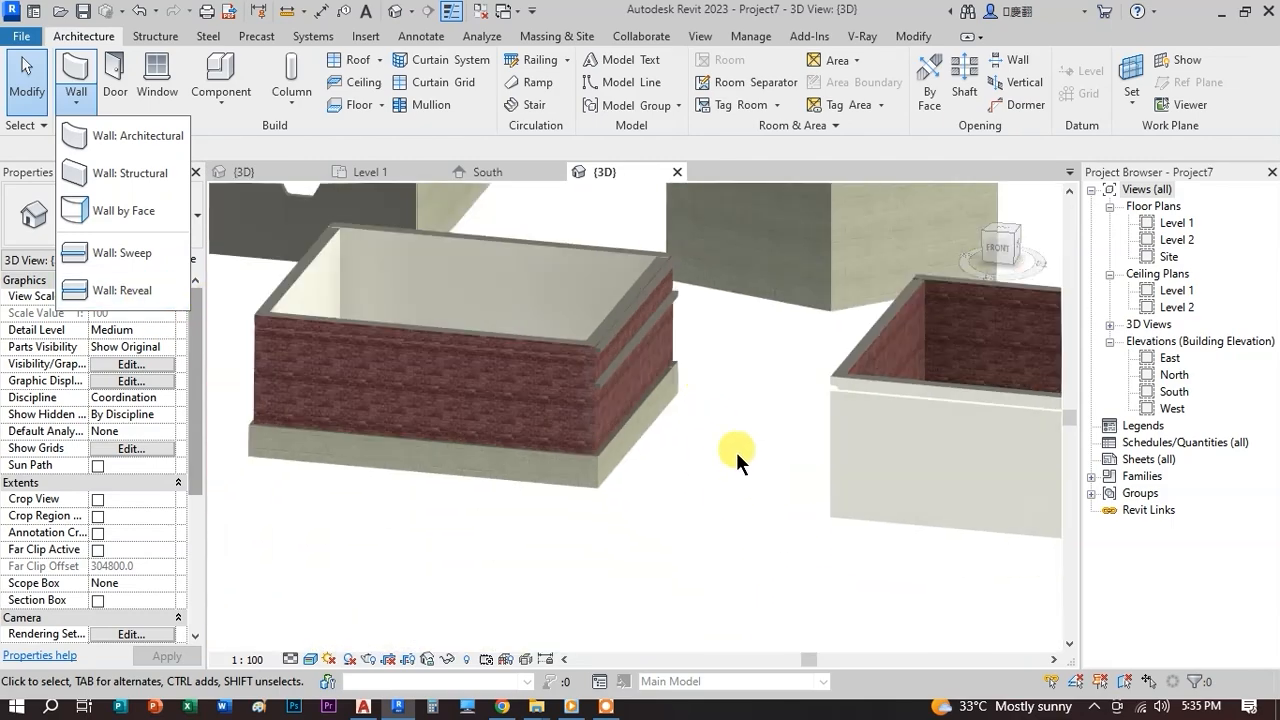
{"action": "left_click", "coordinate": [122, 290]}
{"action": "scroll", "coordinate": [700, 457], "scroll_direction": "up", "scroll_amount": 2}
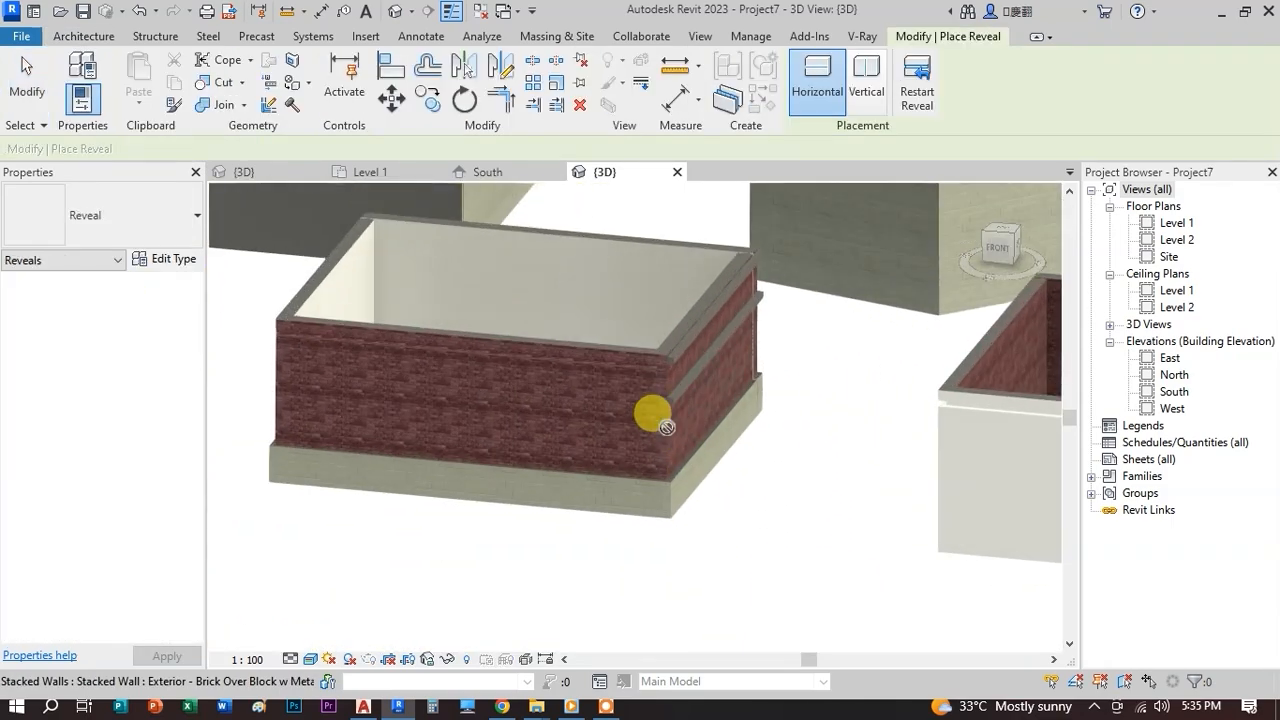
{"action": "left_click", "coordinate": [675, 441]}
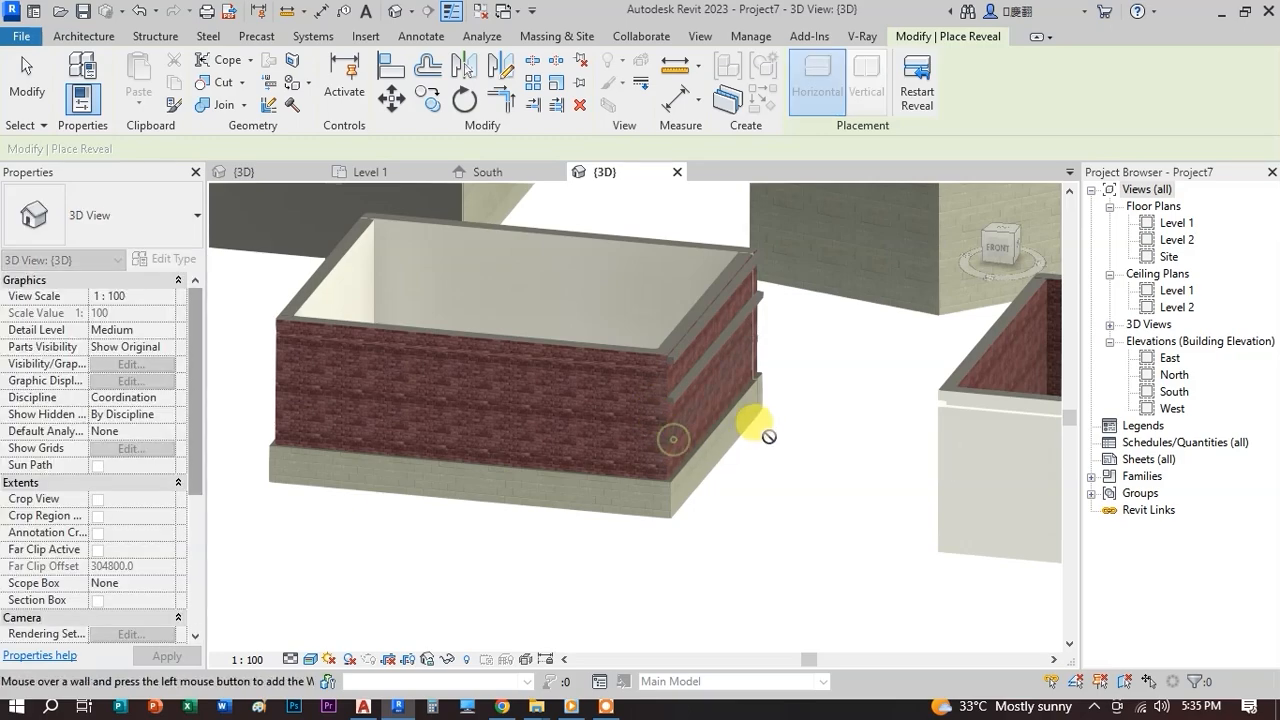
{"action": "scroll", "coordinate": [767, 434], "scroll_direction": "up", "scroll_amount": 2}
{"action": "left_click", "coordinate": [19, 88]}
- Examine the new reveal on the east wall up close, and review all the wall models from different angles
{"action": "scroll", "coordinate": [633, 450], "scroll_direction": "up", "scroll_amount": 4}
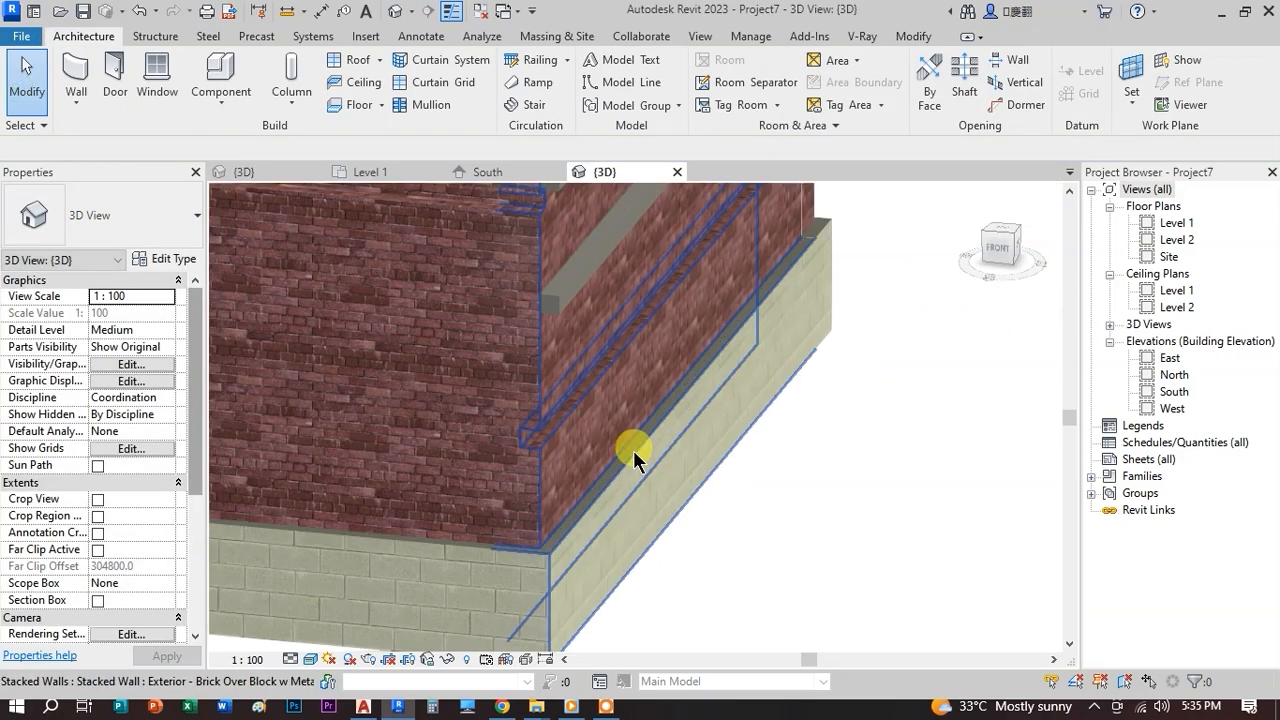
{"action": "middle_click_drag", "start_coordinate": [773, 579], "coordinate": [662, 676]}
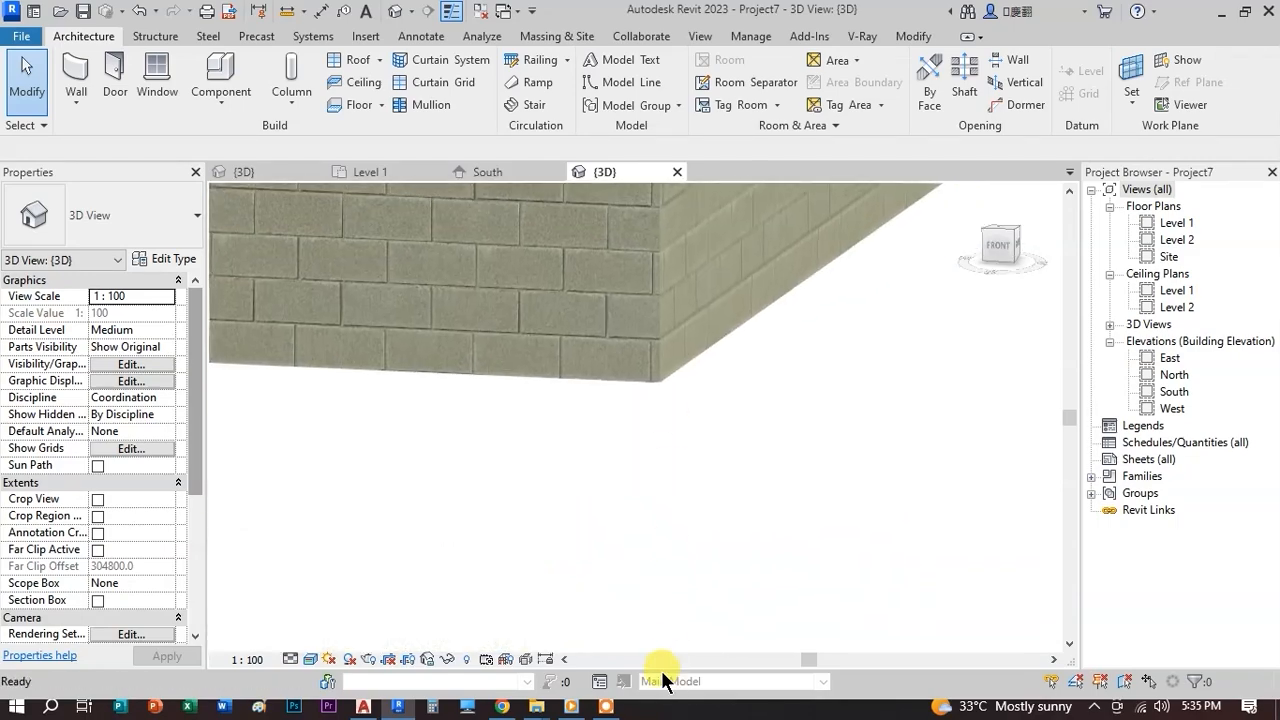
{"action": "middle_click_drag", "start_coordinate": [730, 358], "coordinate": [646, 702]}
{"action": "scroll", "coordinate": [665, 370], "scroll_direction": "up", "scroll_amount": 1}
{"action": "scroll", "coordinate": [686, 500], "scroll_direction": "down", "scroll_amount": 6}
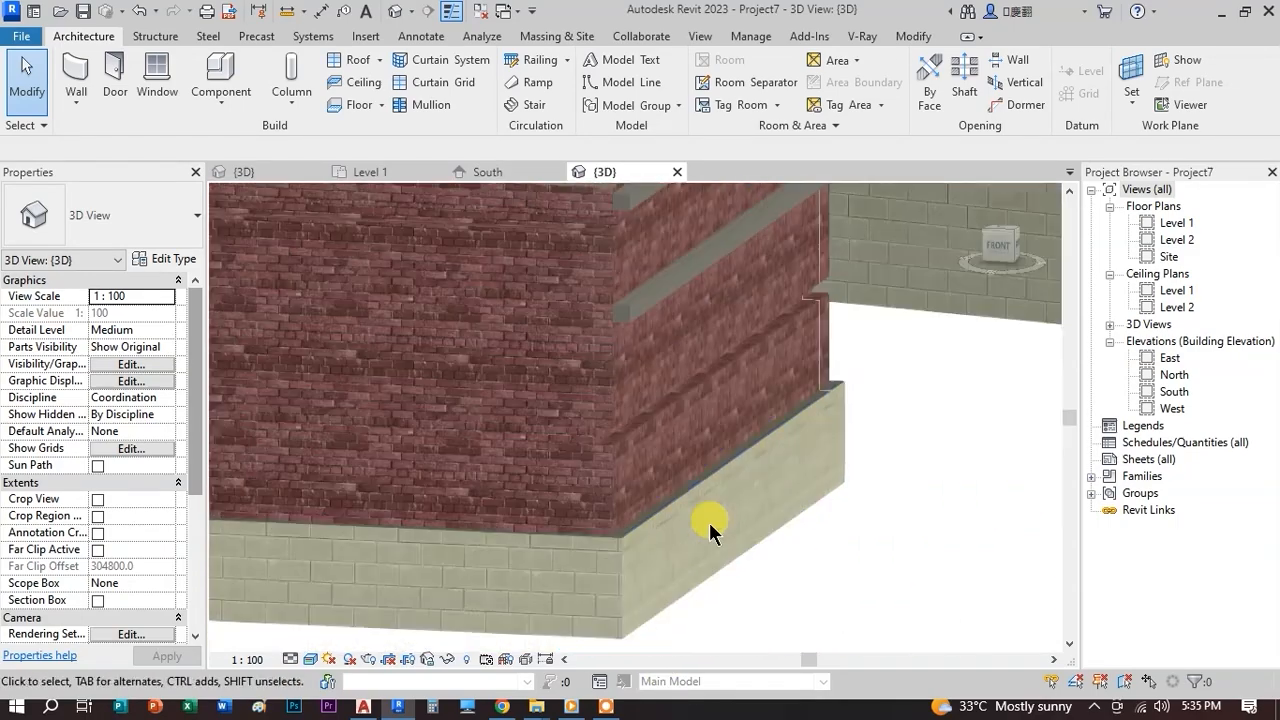
{"action": "middle_click_drag", "start_coordinate": [820, 543], "coordinate": [816, 538], "text": "shift"}
{"action": "scroll", "coordinate": [816, 538], "scroll_direction": "down", "scroll_amount": 5}
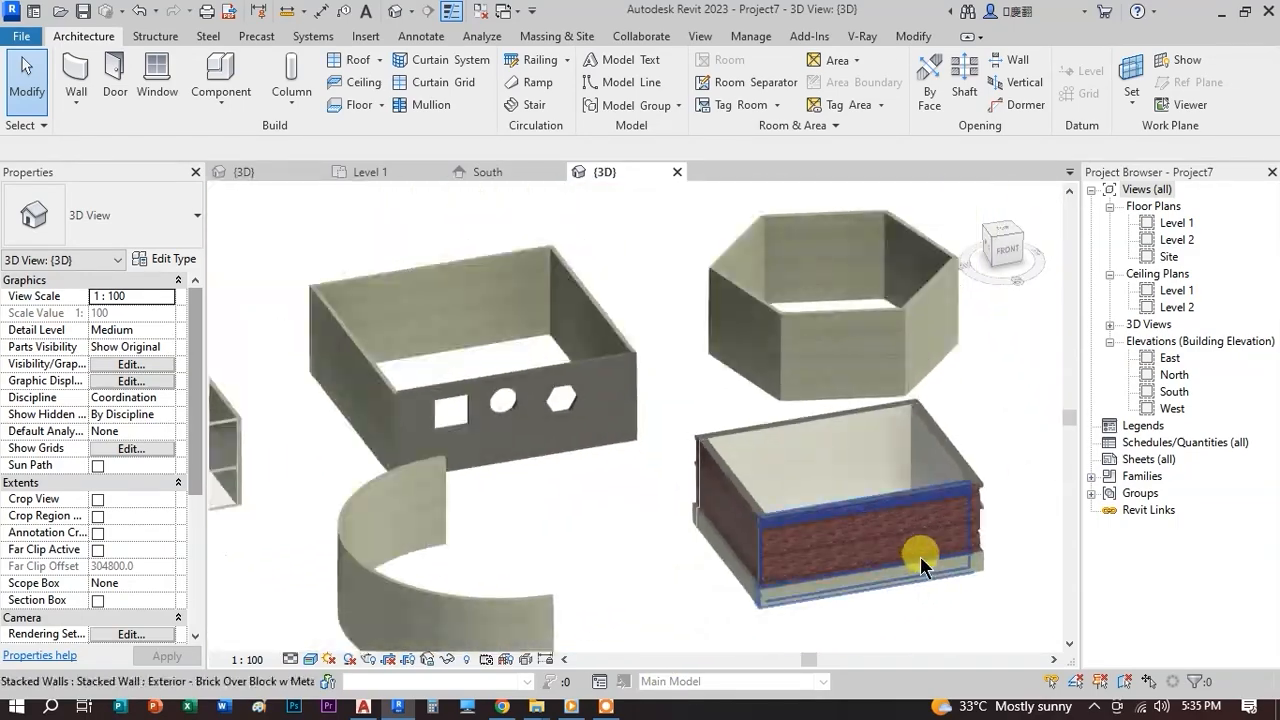
{"action": "middle_click_drag", "start_coordinate": [914, 557], "coordinate": [894, 466], "text": "shift"}
{"action": "scroll", "coordinate": [892, 466], "scroll_direction": "down", "scroll_amount": 3}
{"action": "scroll", "coordinate": [768, 453], "scroll_direction": "up", "scroll_amount": 3}
{"action": "left_click", "coordinate": [82, 96]}
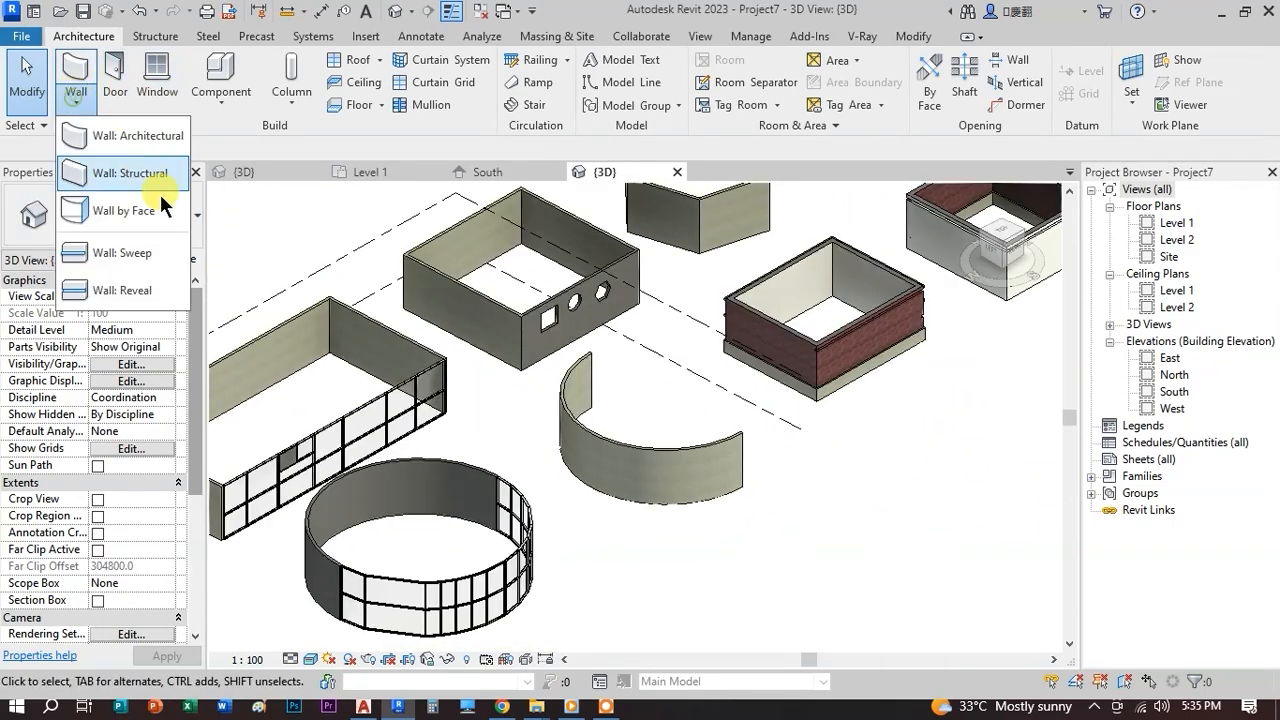
{"action": "left_click", "coordinate": [127, 254]}
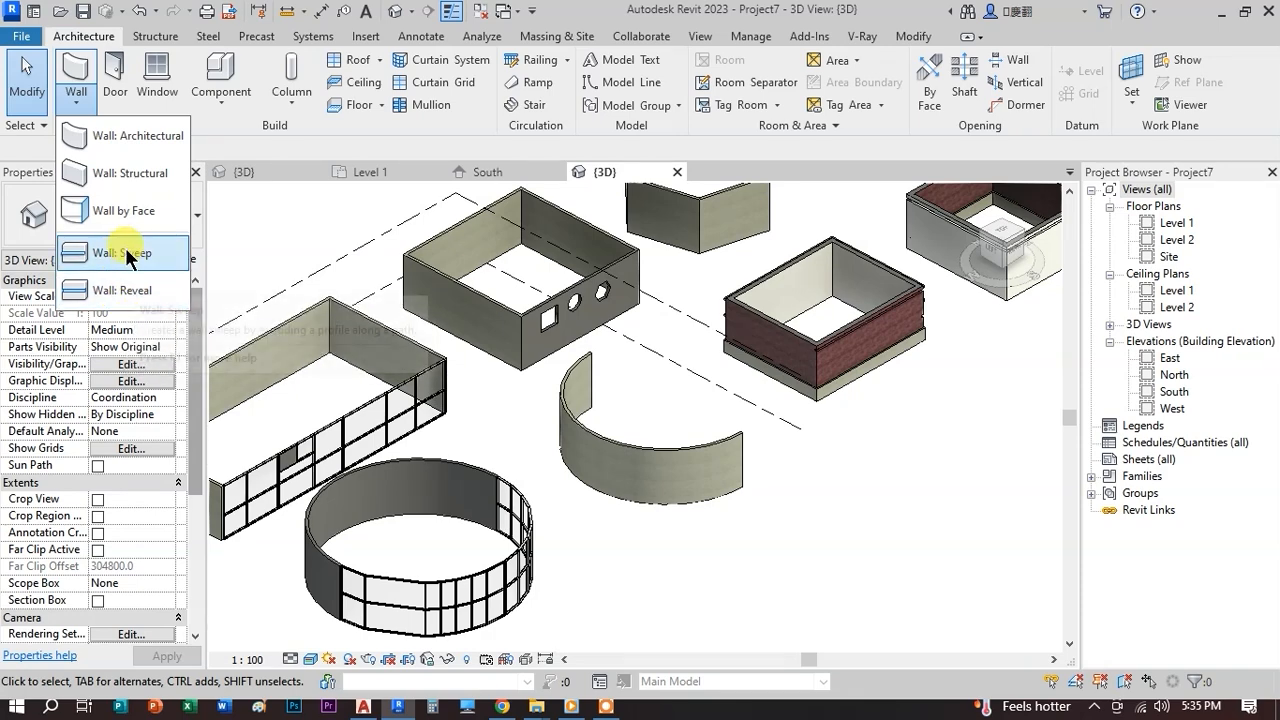
{"action": "left_click", "coordinate": [939, 492]}
{"action": "scroll", "coordinate": [700, 463], "scroll_direction": "down", "scroll_amount": 2}
{"action": "scroll", "coordinate": [727, 456], "scroll_direction": "up", "scroll_amount": 1}
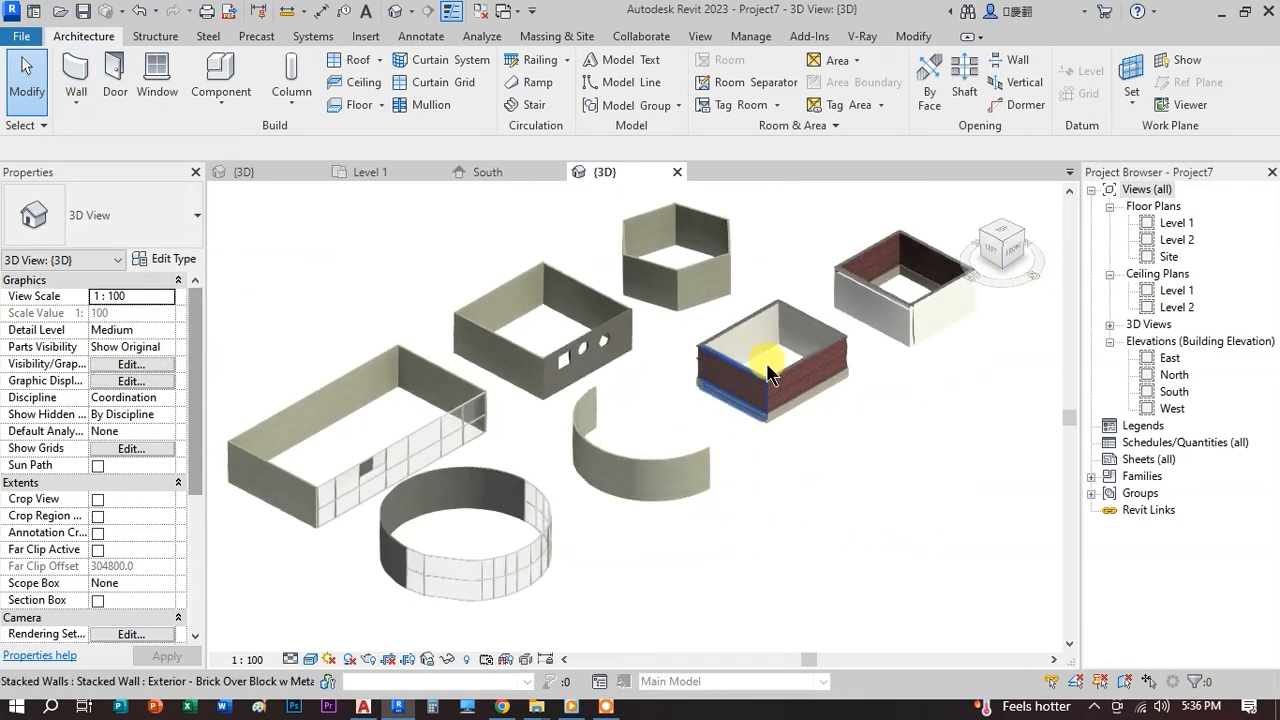